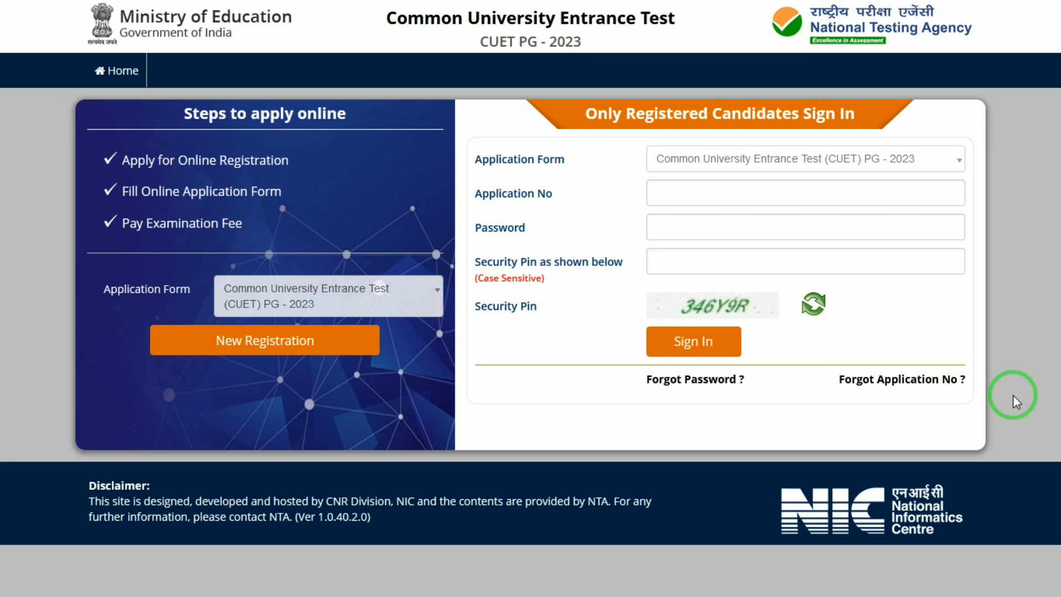
# Start a new CUET PG 2023 registration from the sign-in page.
pyautogui.click(290, 344)
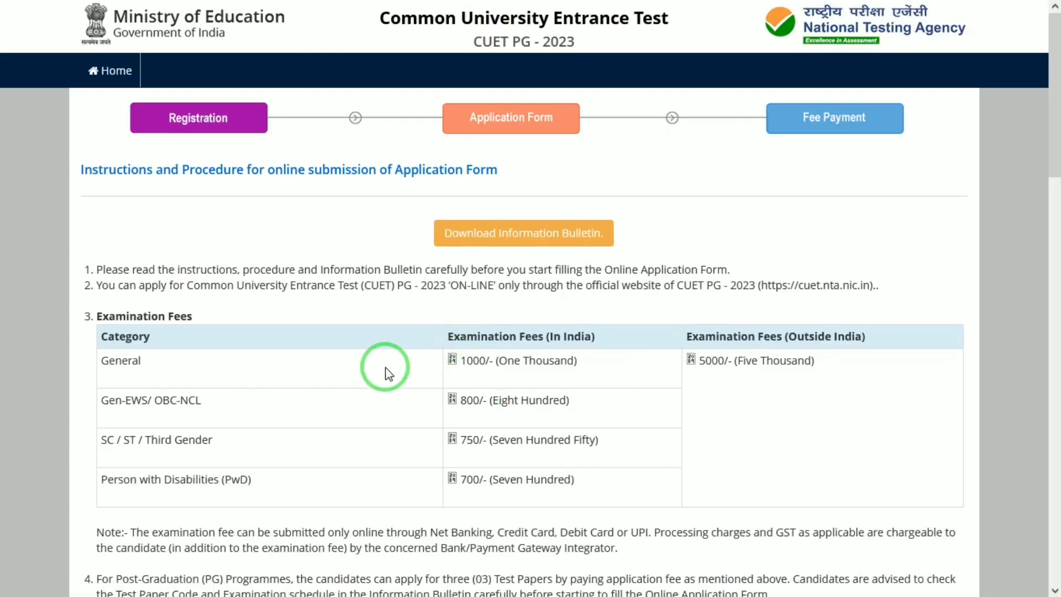
# Highlight the General and SC/ST (750) examination fees in the fee table.
pyautogui.moveTo(473, 360); pyautogui.dragTo(536, 360)
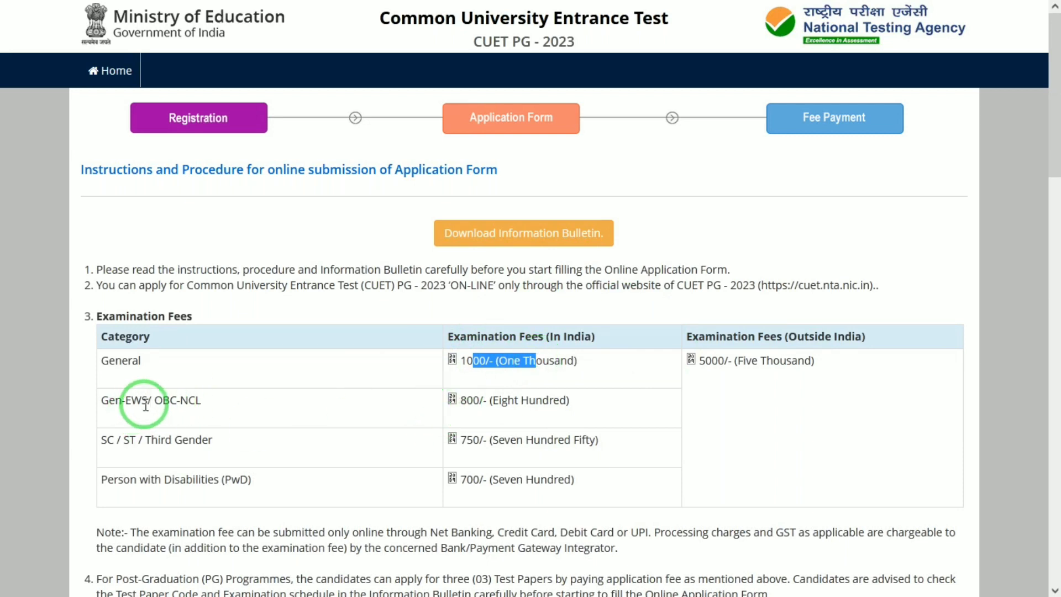
pyautogui.click(510, 393)
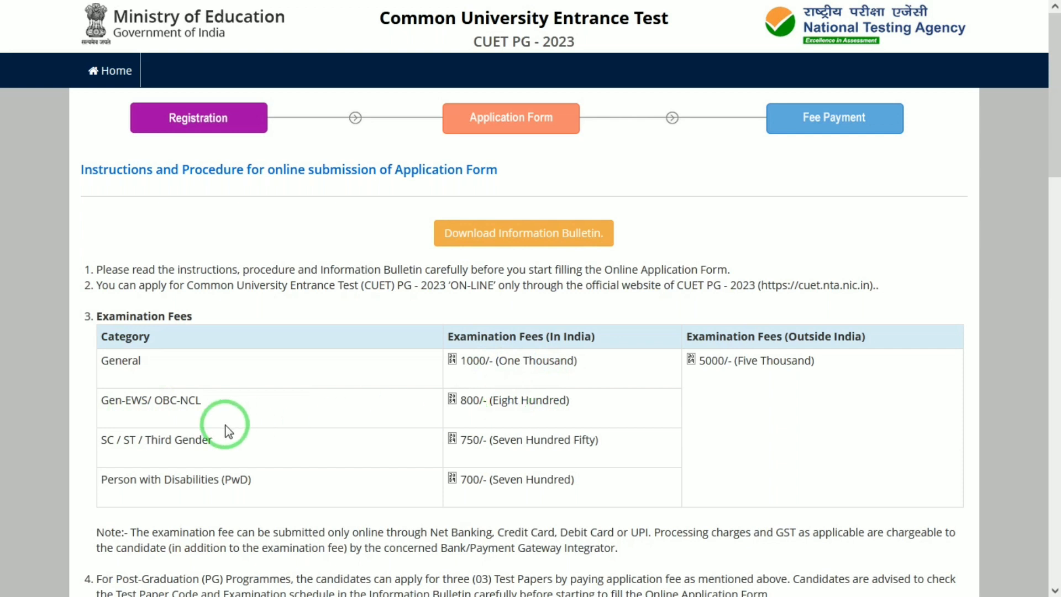
pyautogui.doubleClick(469, 440)
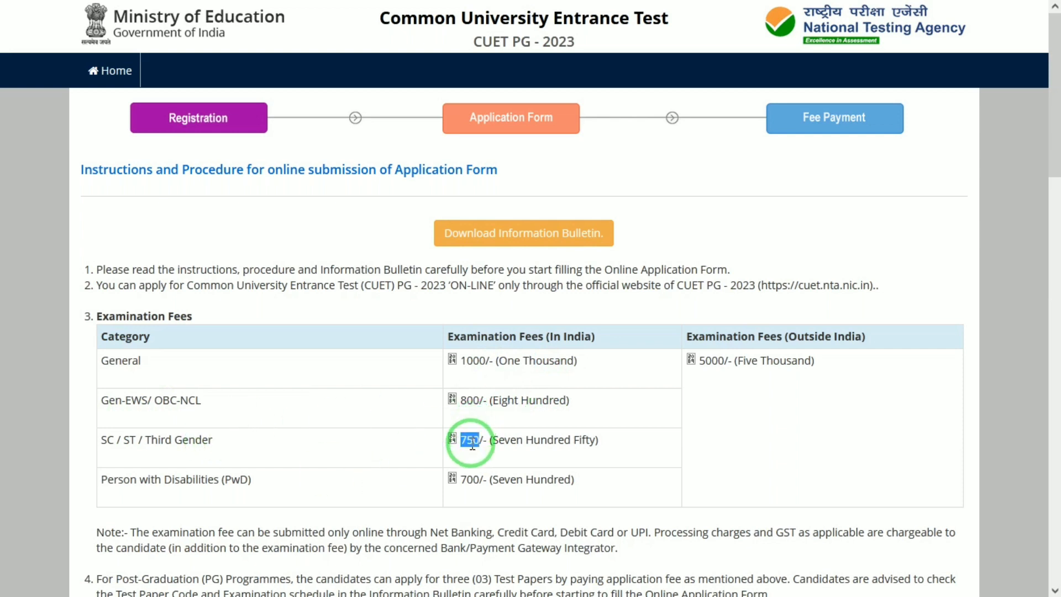
pyautogui.click(389, 459)
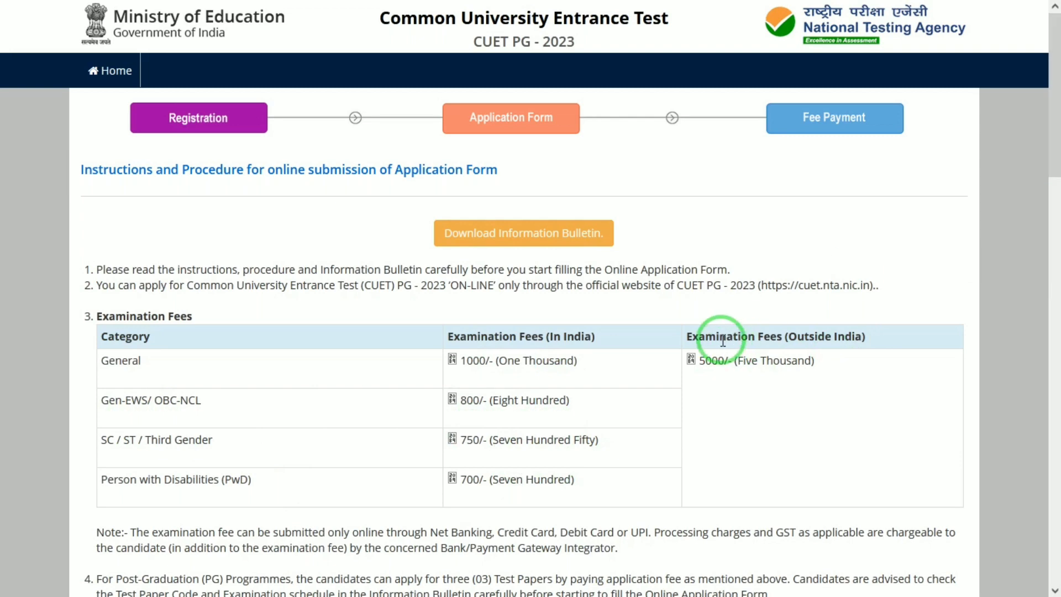
pyautogui.moveTo(721, 341); pyautogui.dragTo(864, 323)
pyautogui.click(864, 323)
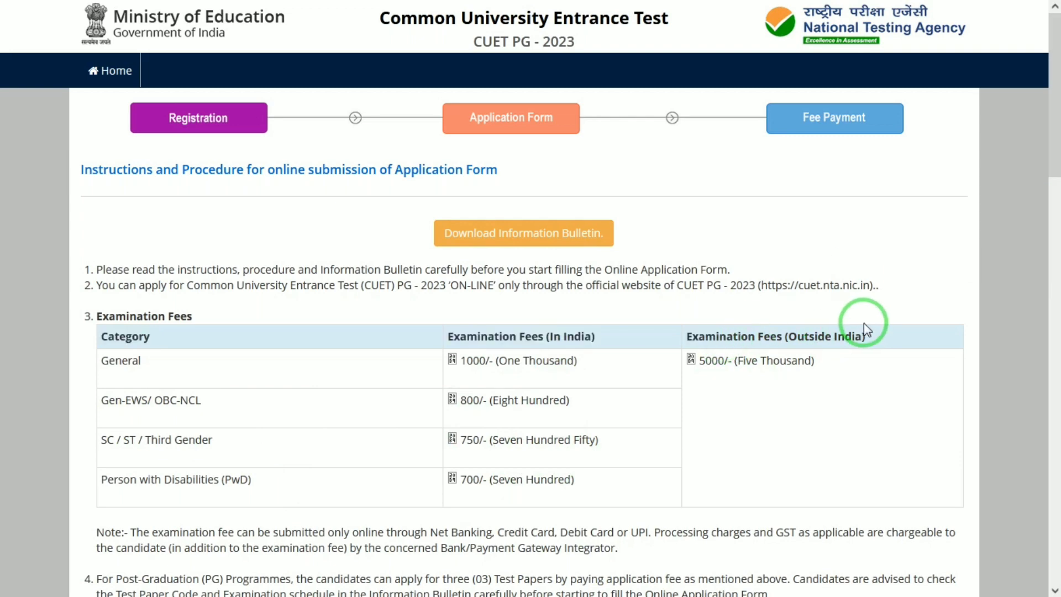
# Acknowledge reading the instructions and proceed to the registration form.
pyautogui.moveTo(1056, 130); pyautogui.dragTo(1057, 544)
pyautogui.click(86, 433)
pyautogui.click(502, 476)
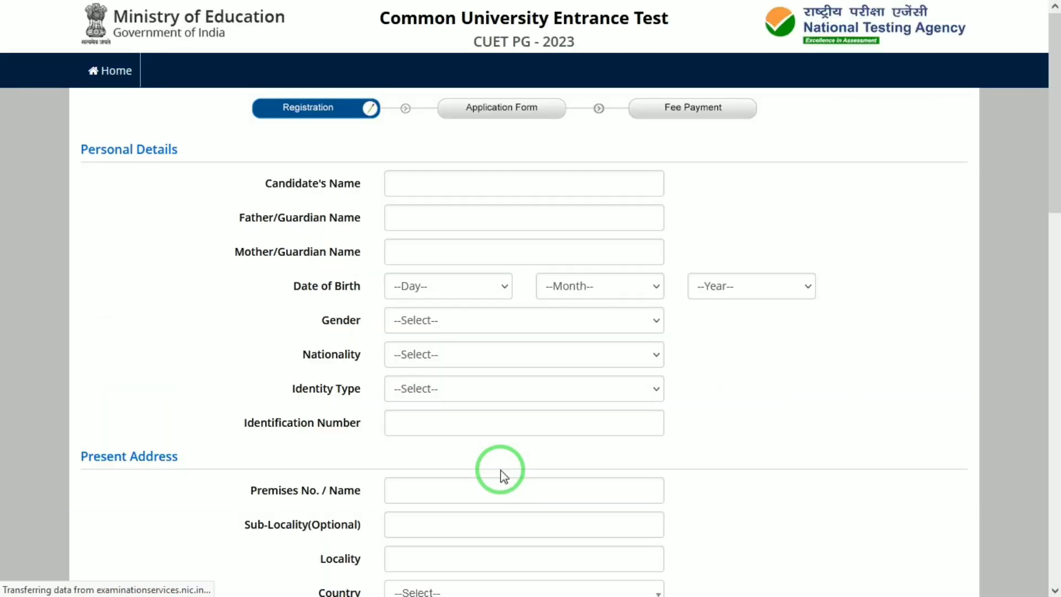
# Enter the candidate's, father's and mother's names.
pyautogui.click(534, 181)
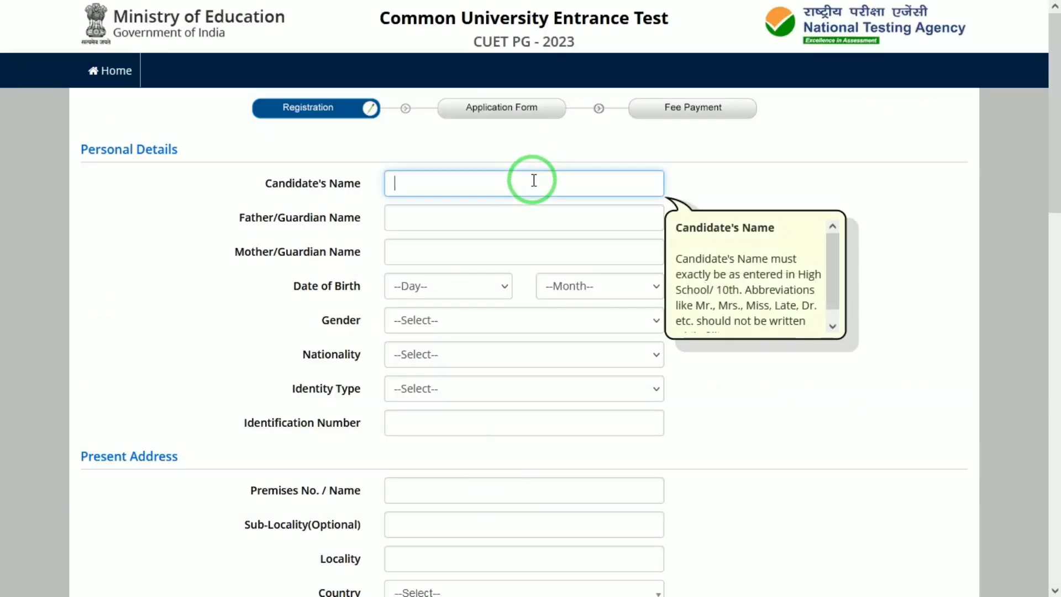
pyautogui.press('Tab')
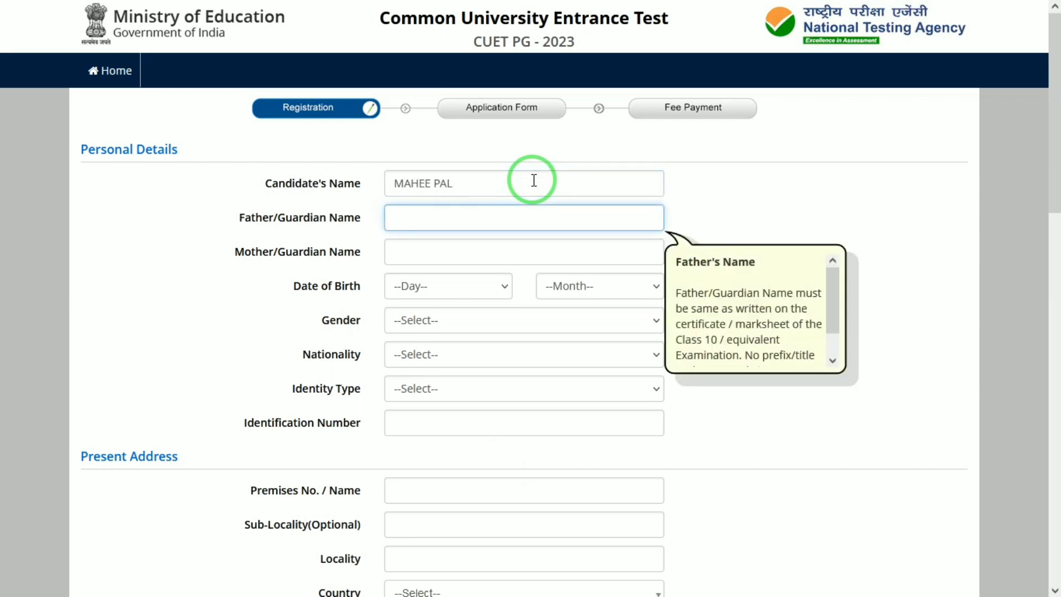
pyautogui.press('Tab')
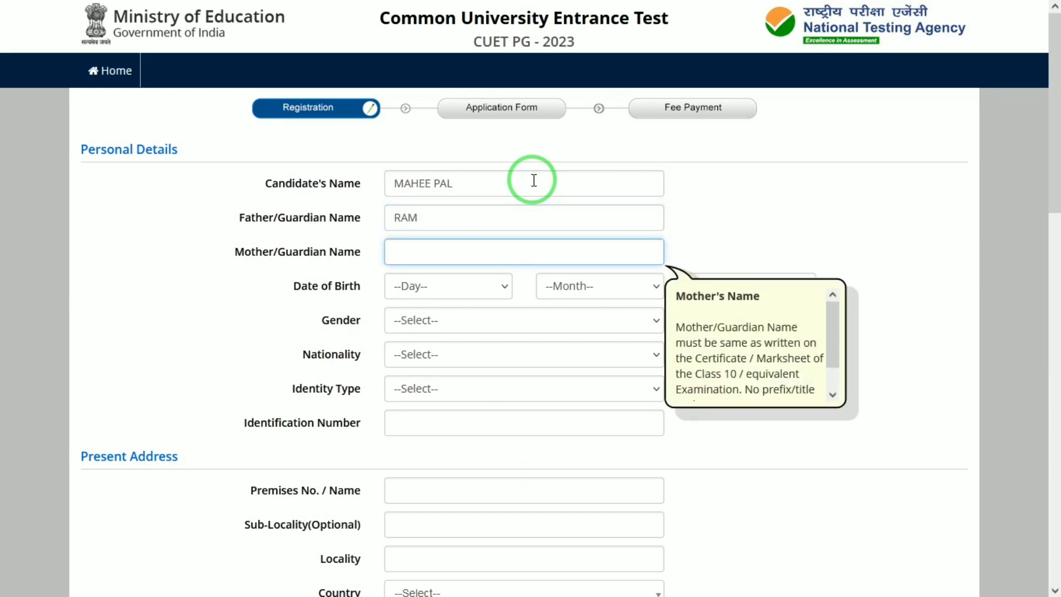
pyautogui.press('Tab')
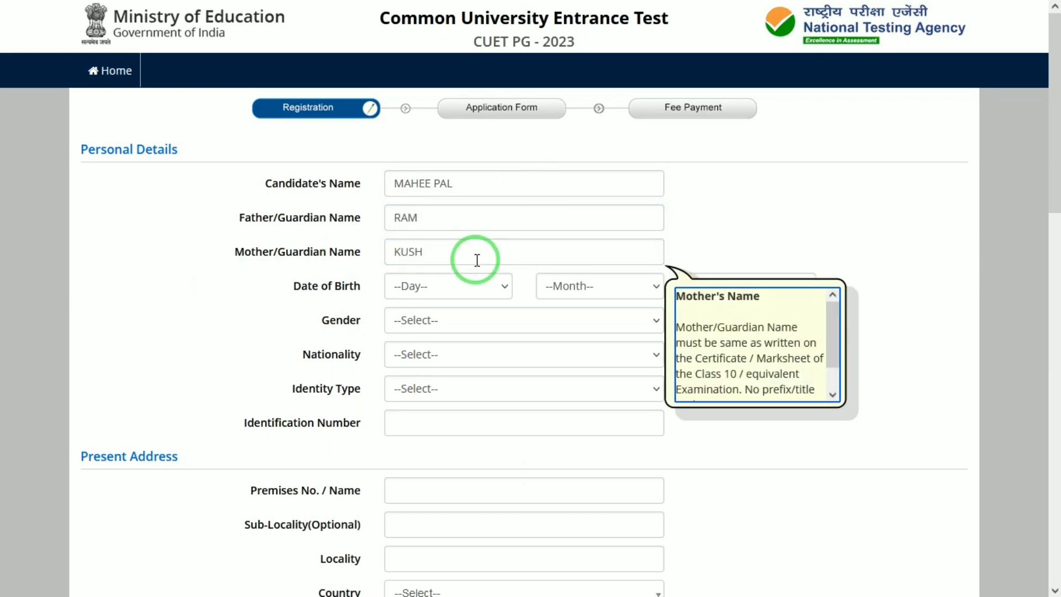
# Set the date of birth to 01 January 2000.
pyautogui.click(456, 292)
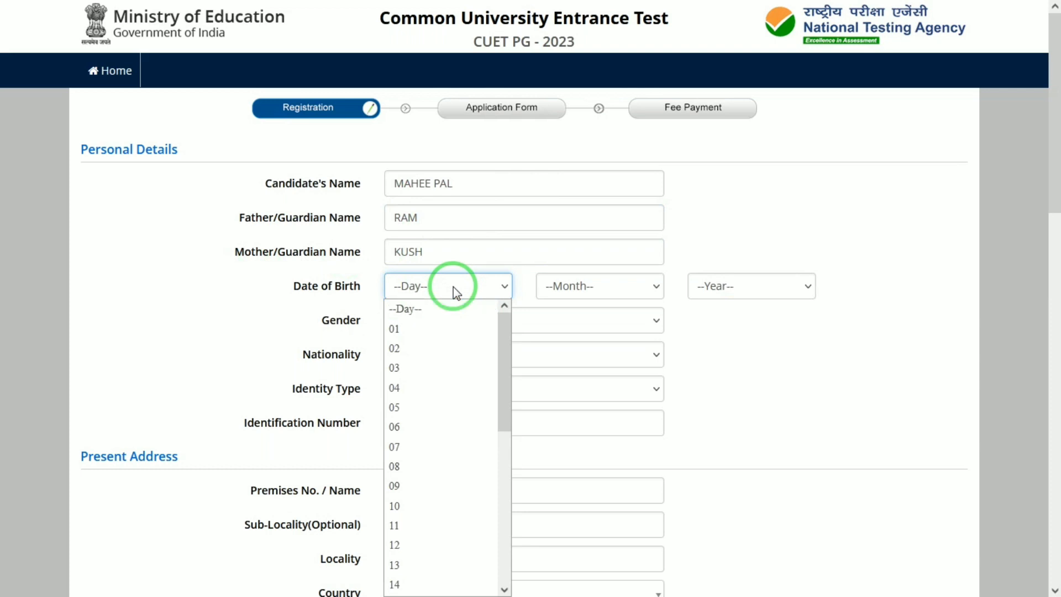
pyautogui.press('Down')
pyautogui.press('Tab')
pyautogui.press('Down')
pyautogui.press('Tab')
pyautogui.press('Down')
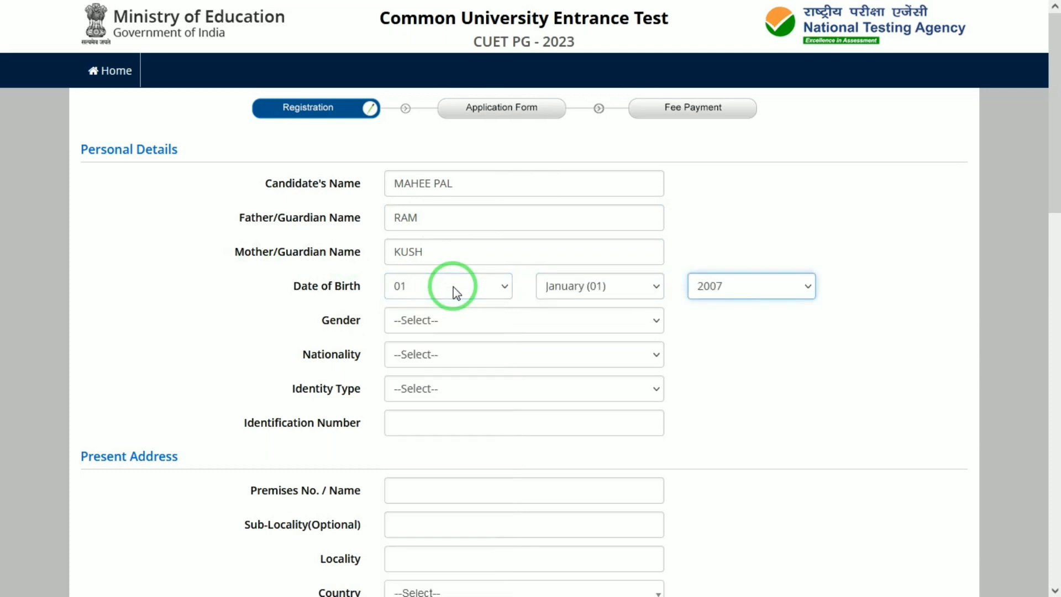
pyautogui.write('2000')
pyautogui.press('Tab')
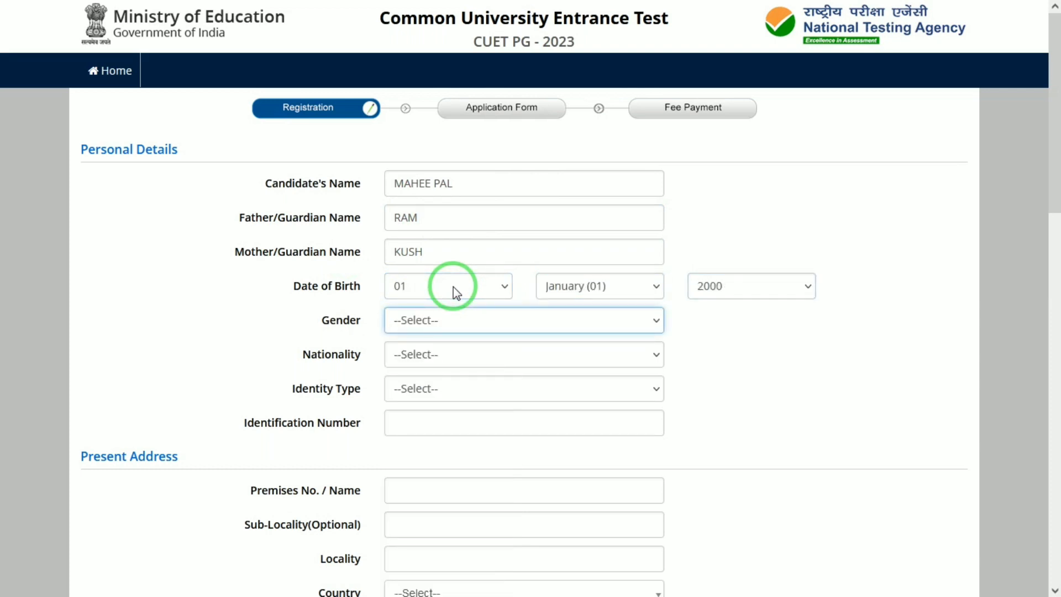
# Set gender to Male and nationality to Indian.
pyautogui.press('Down')
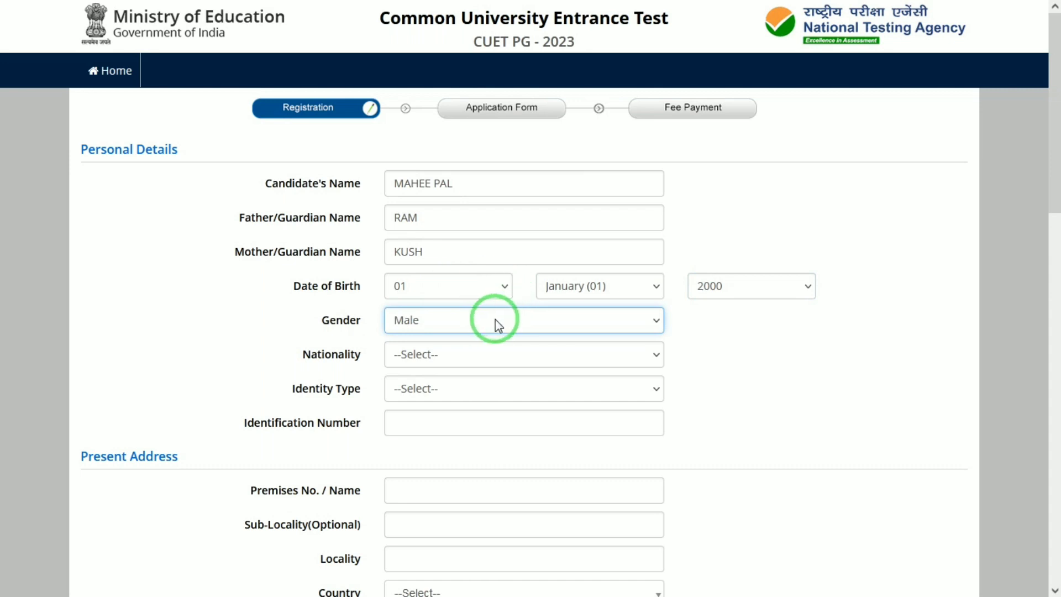
pyautogui.click(467, 325)
pyautogui.click(470, 327)
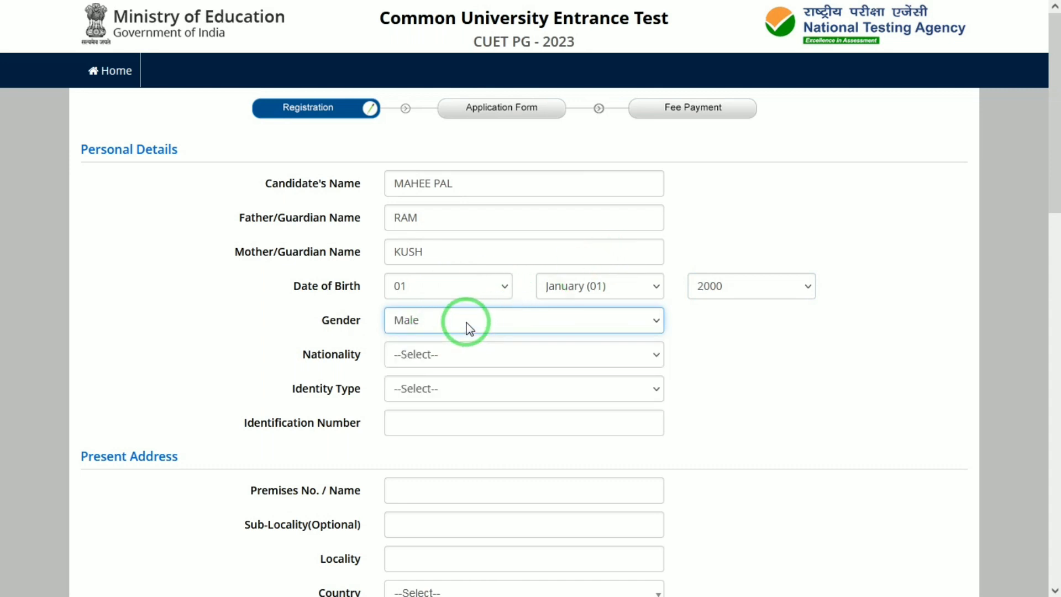
pyautogui.click(479, 316)
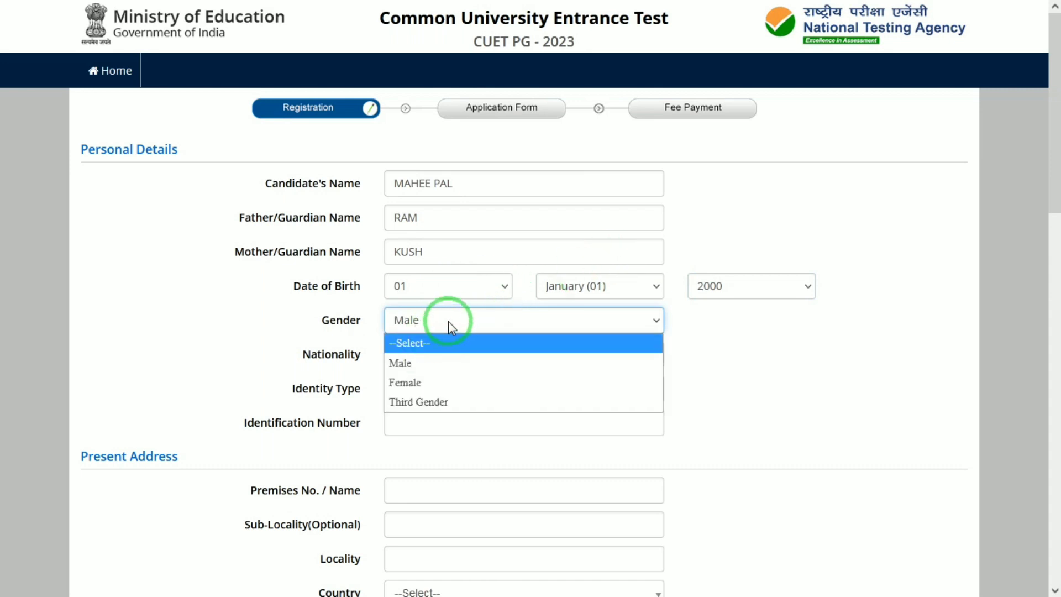
pyautogui.click(450, 324)
pyautogui.click(457, 328)
pyautogui.click(459, 328)
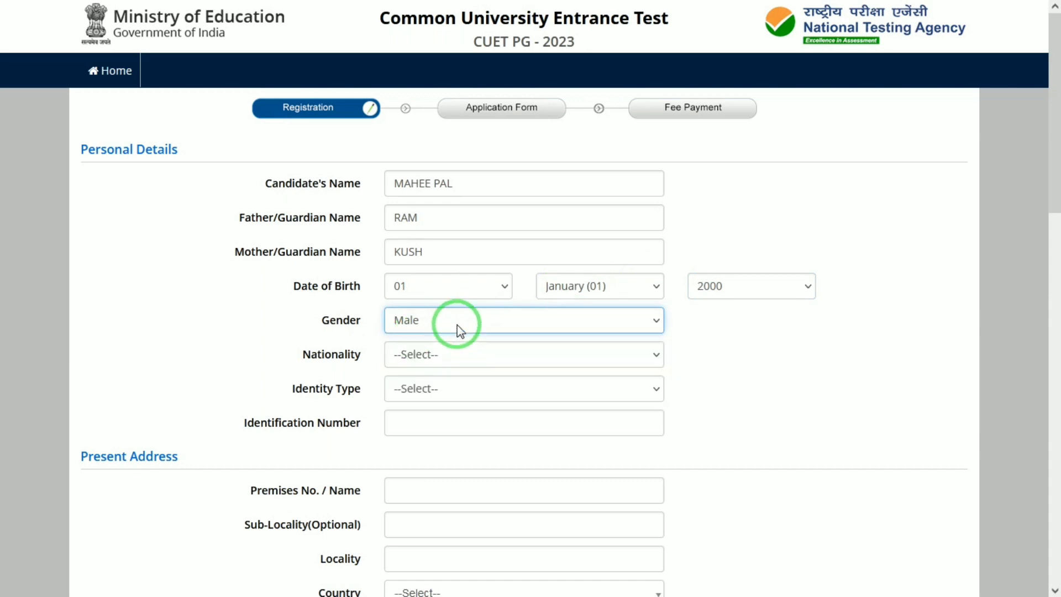
pyautogui.click(452, 357)
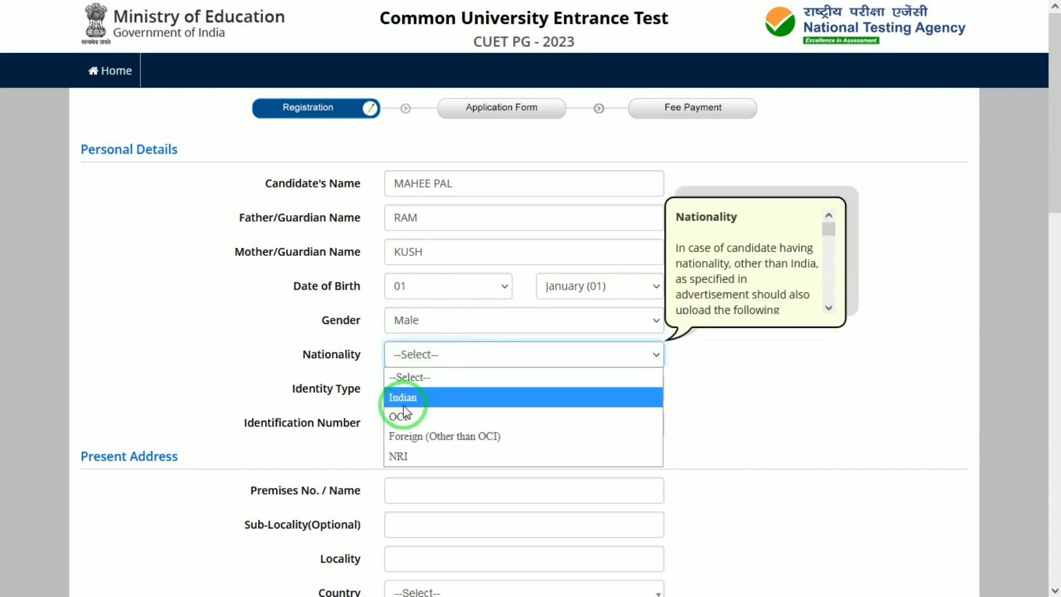
pyautogui.click(457, 397)
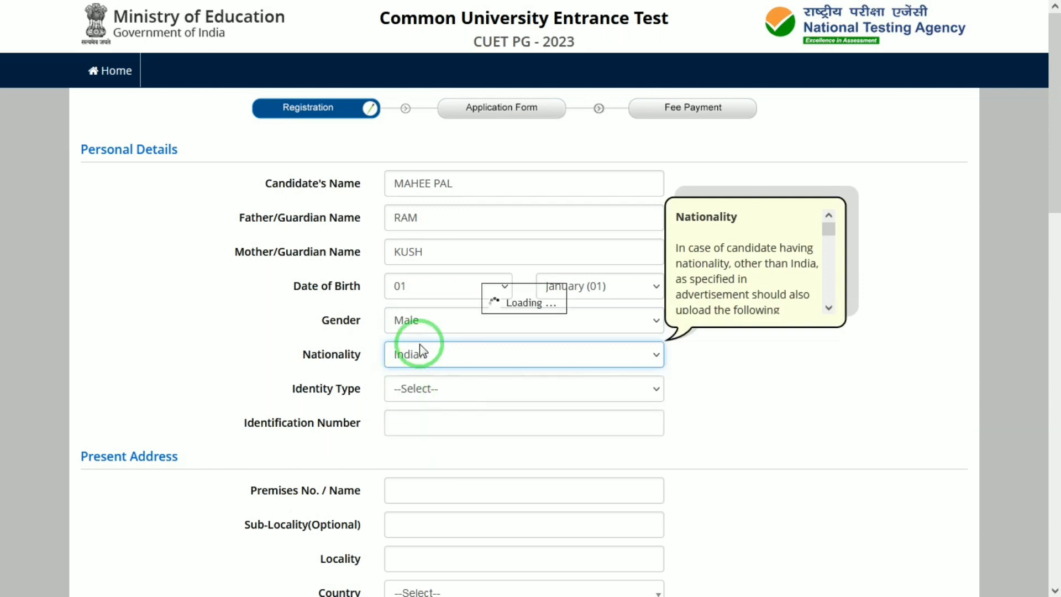
# Choose identity type 'Any Other Valid Govt Identity with photograph'.
pyautogui.click(430, 390)
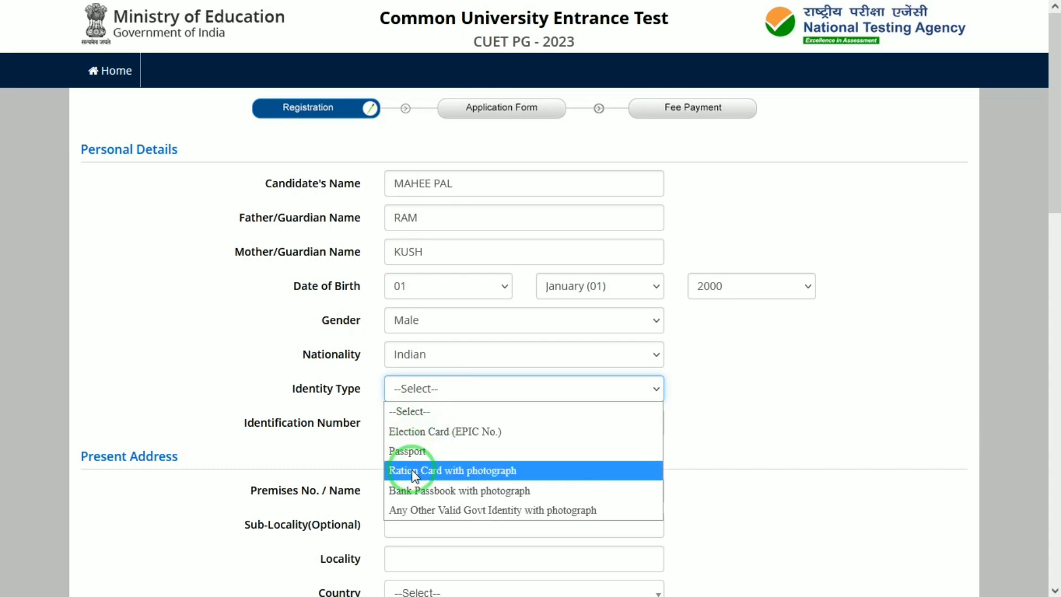
pyautogui.click(423, 510)
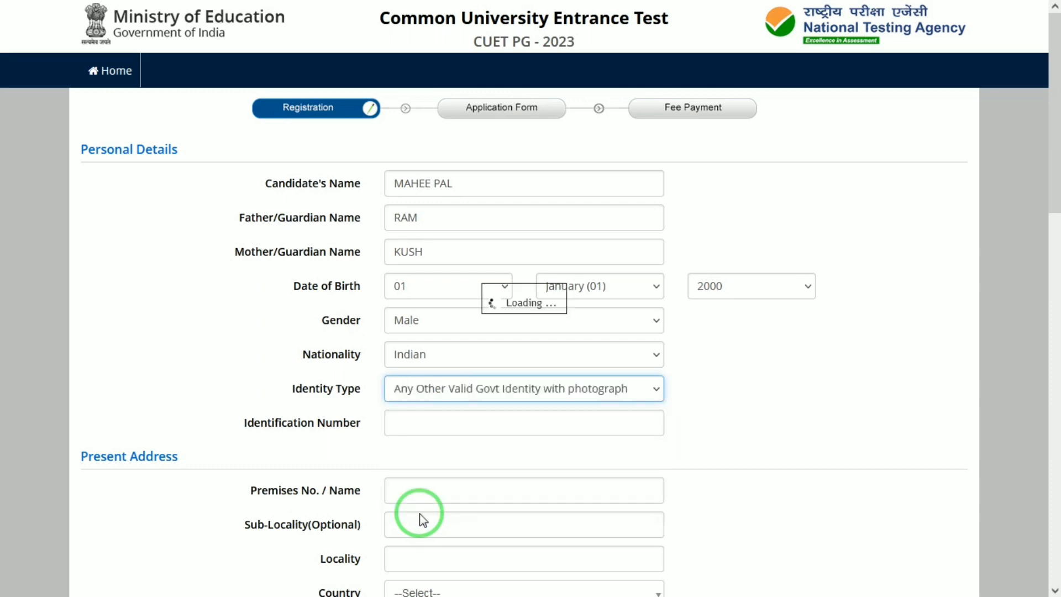
pyautogui.click(520, 429)
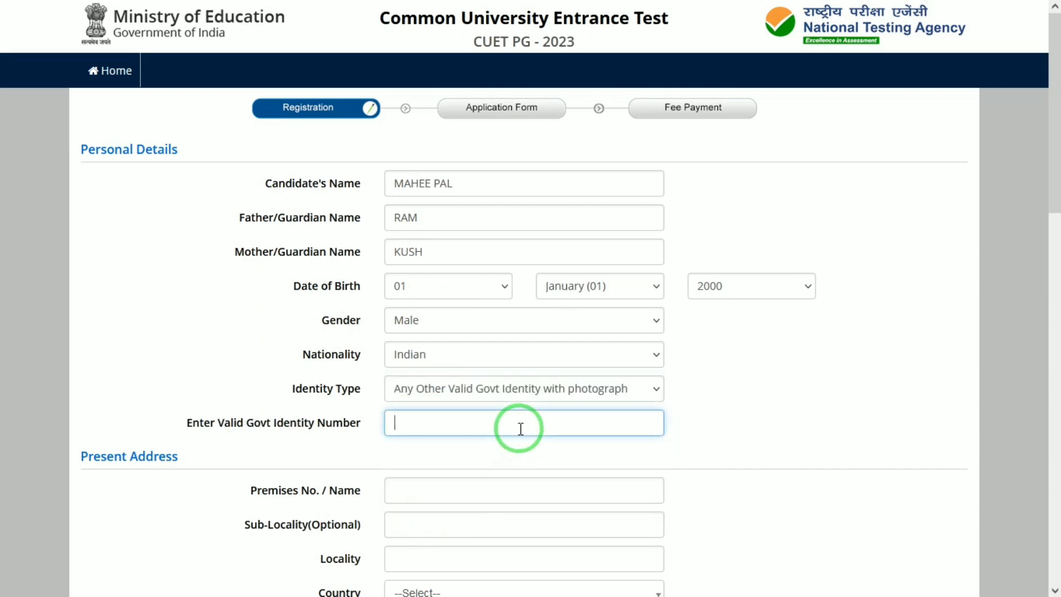
pyautogui.moveTo(1054, 179); pyautogui.dragTo(1050, 296)
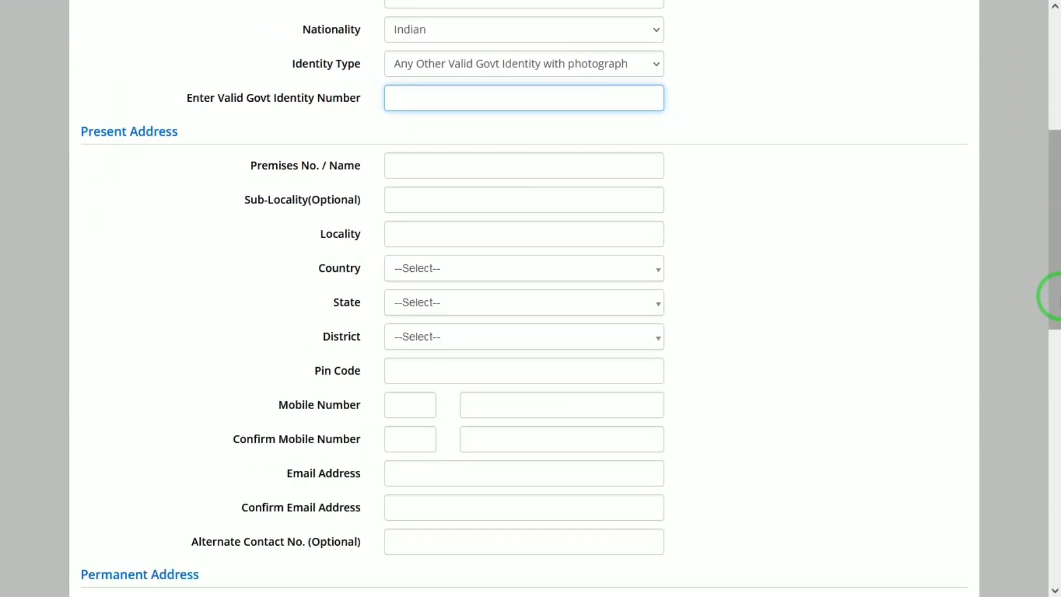
# Enter the premises, sub-locality and locality lines of the present address.
pyautogui.click(518, 161)
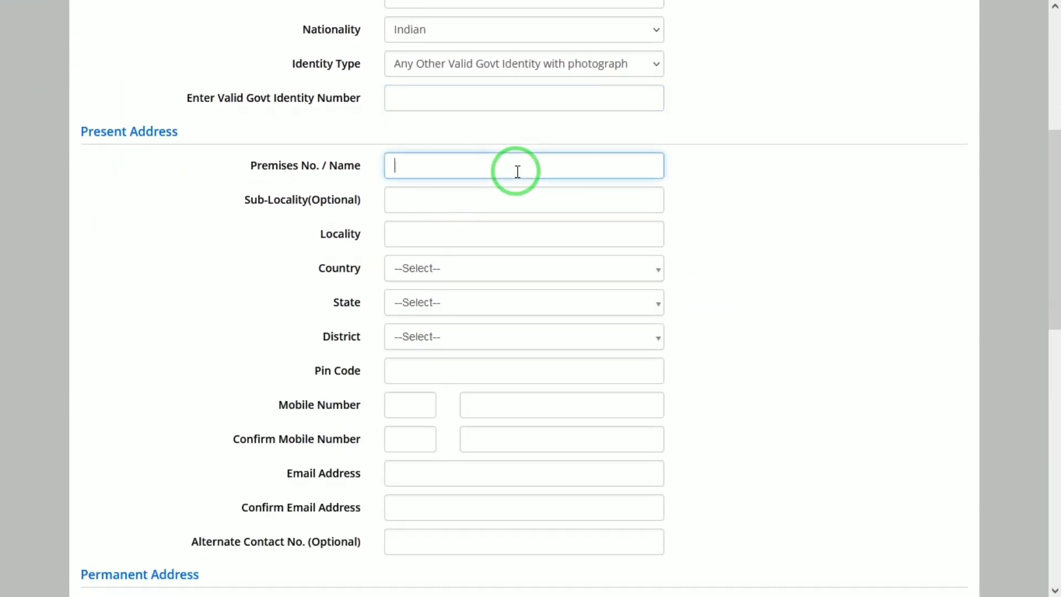
pyautogui.press('Tab')
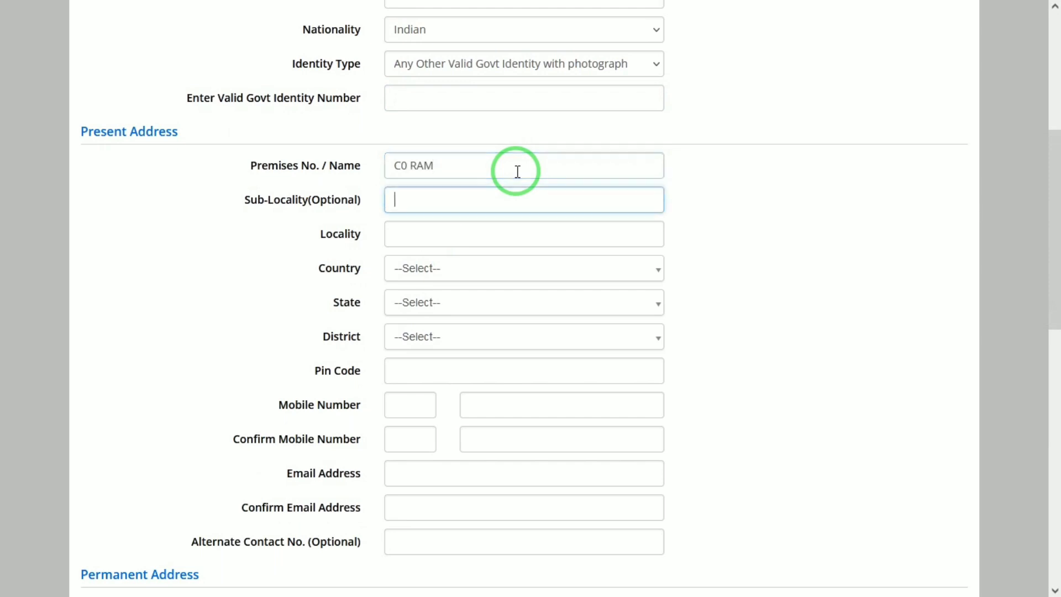
pyautogui.click(496, 169)
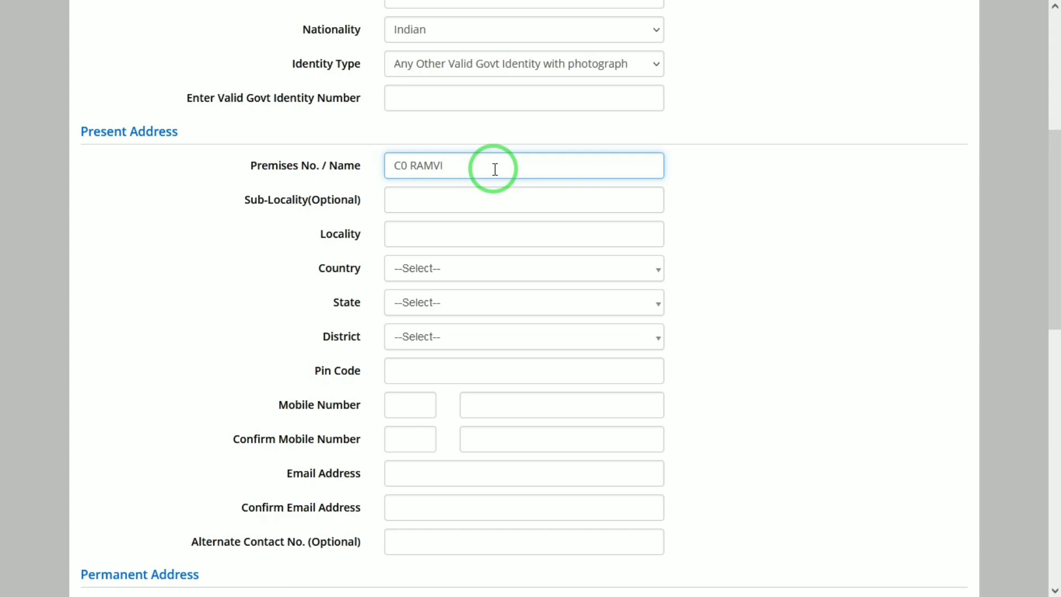
pyautogui.press('Tab')
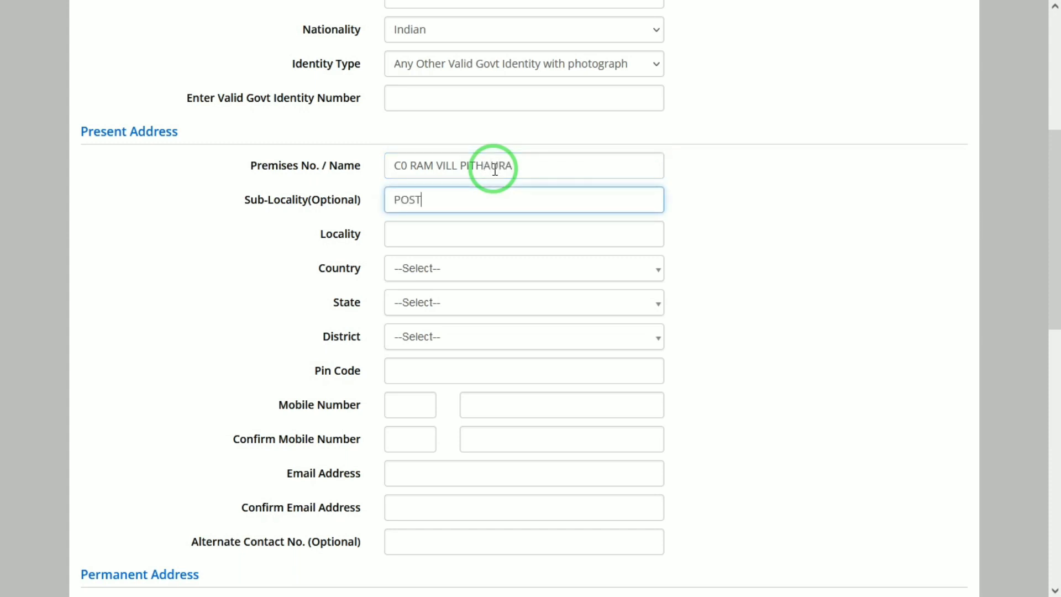
pyautogui.press('Tab')
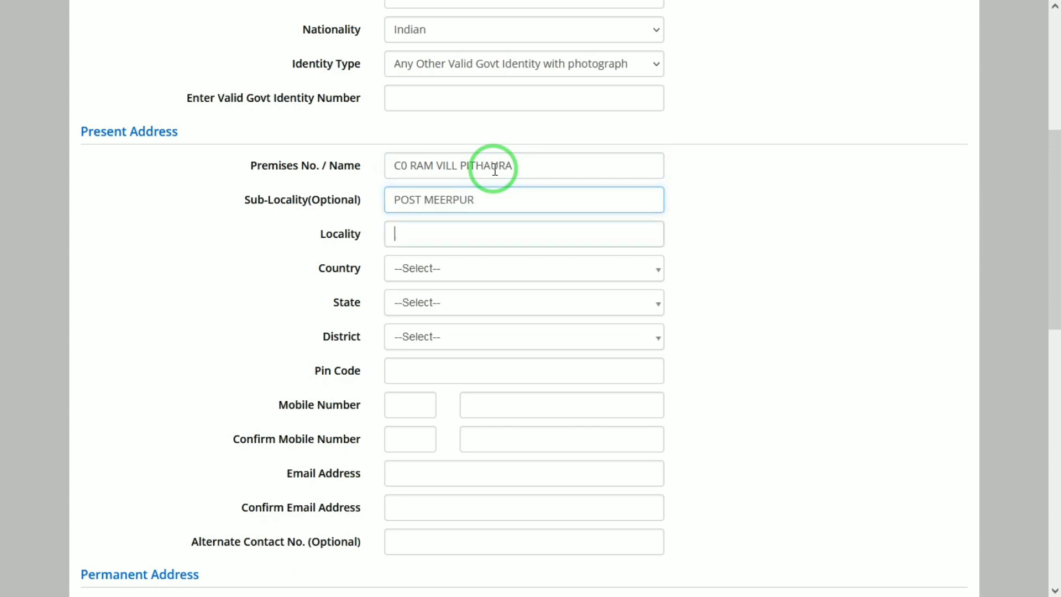
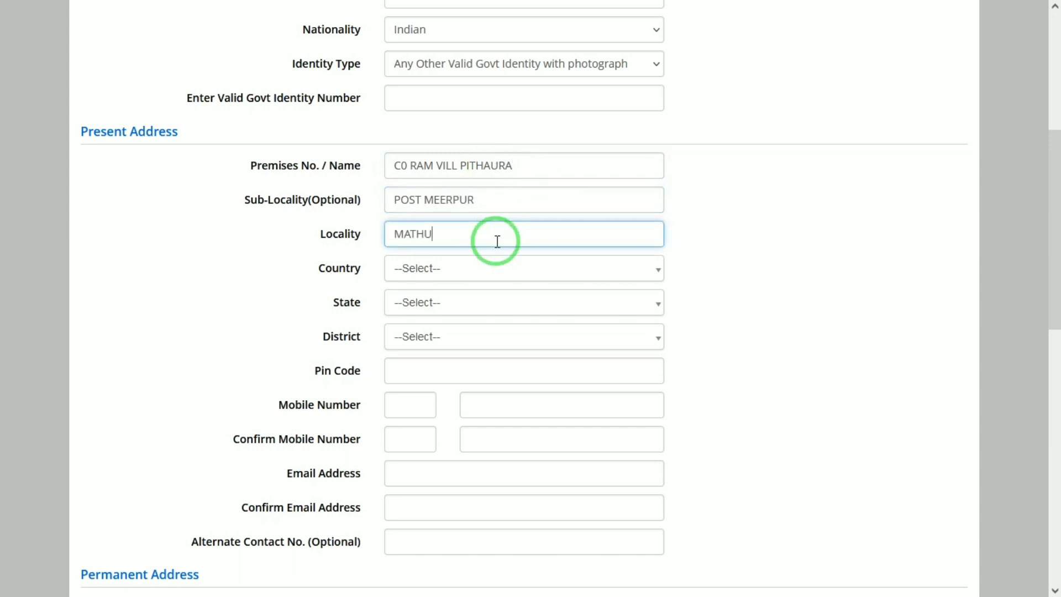
pyautogui.press('Tab')
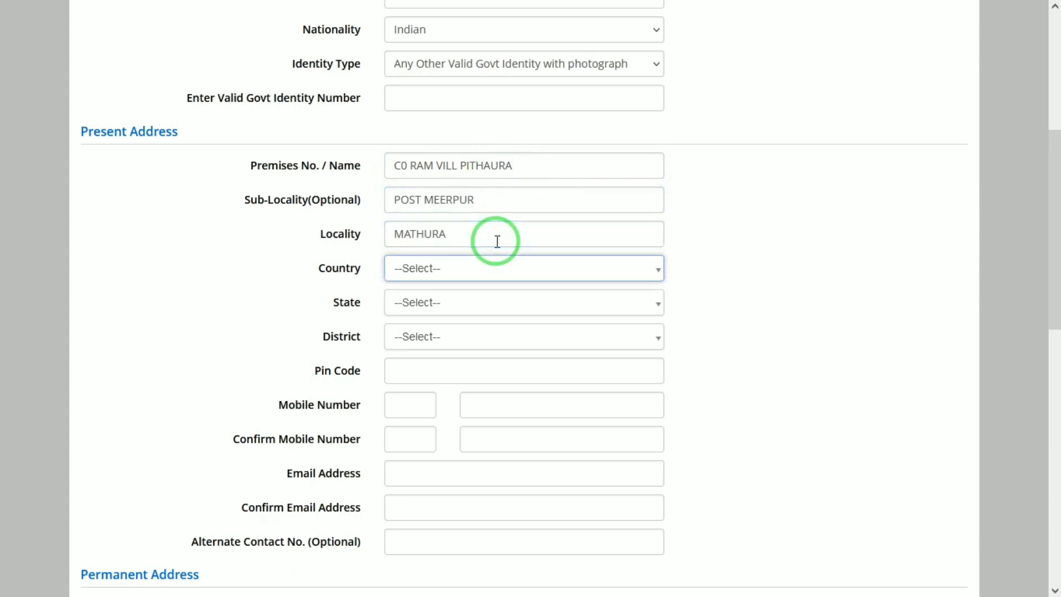
# Select country India, state UTTAR PRADESH, district MATHURA and enter pin code 281205.
pyautogui.click(405, 276)
pyautogui.press('Return')
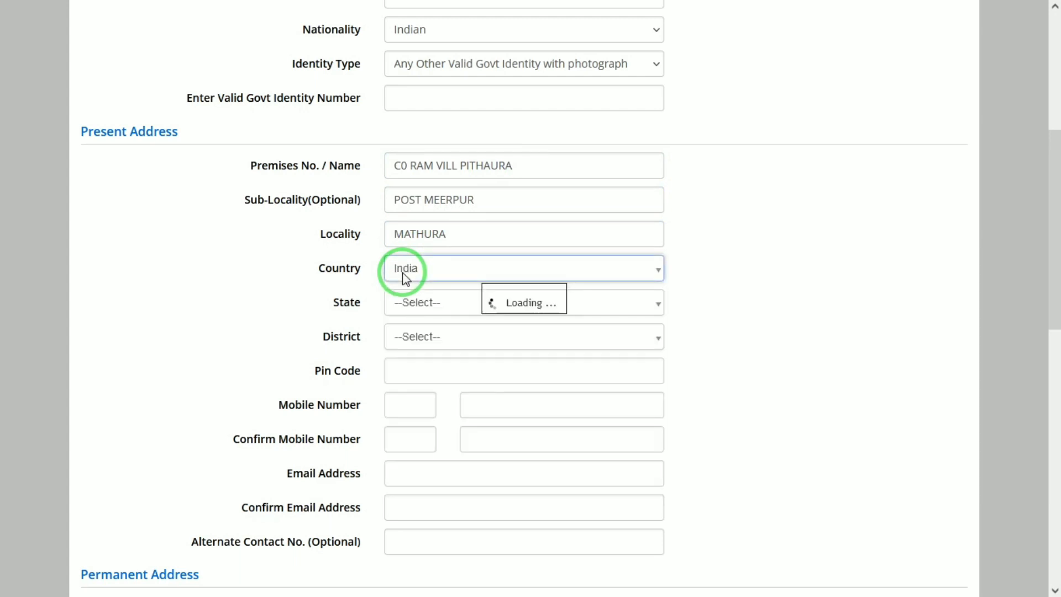
pyautogui.click(429, 303)
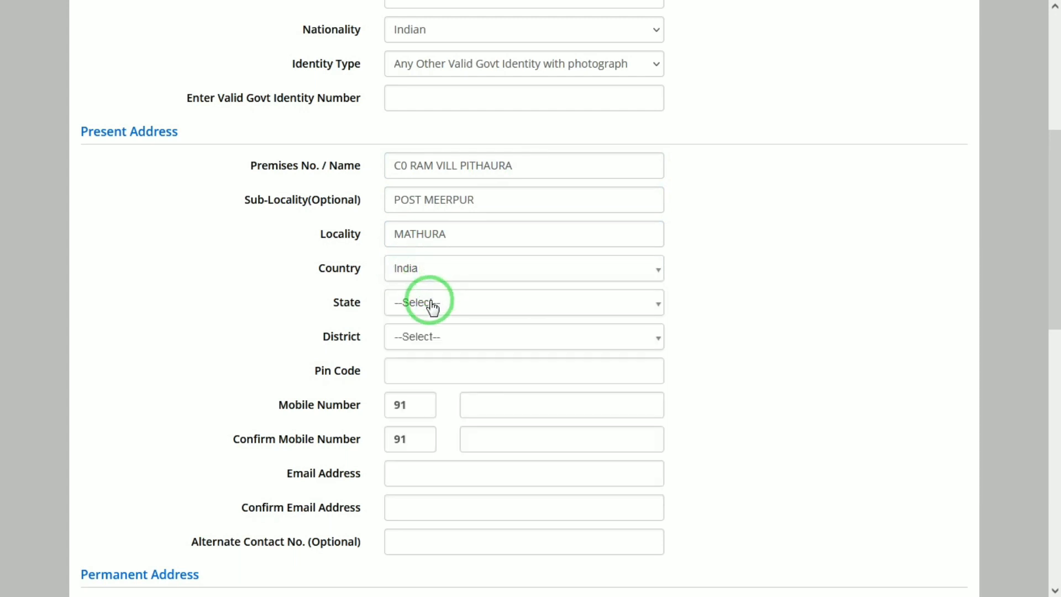
pyautogui.write('UTTA')
pyautogui.press('Return')
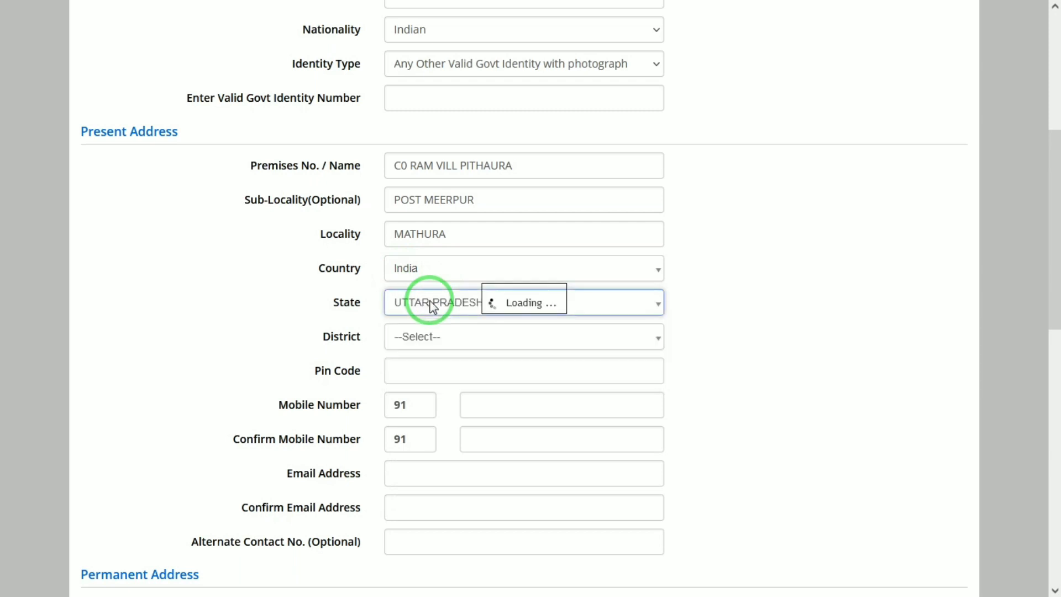
pyautogui.click(470, 336)
pyautogui.write('MATH')
pyautogui.press('Return')
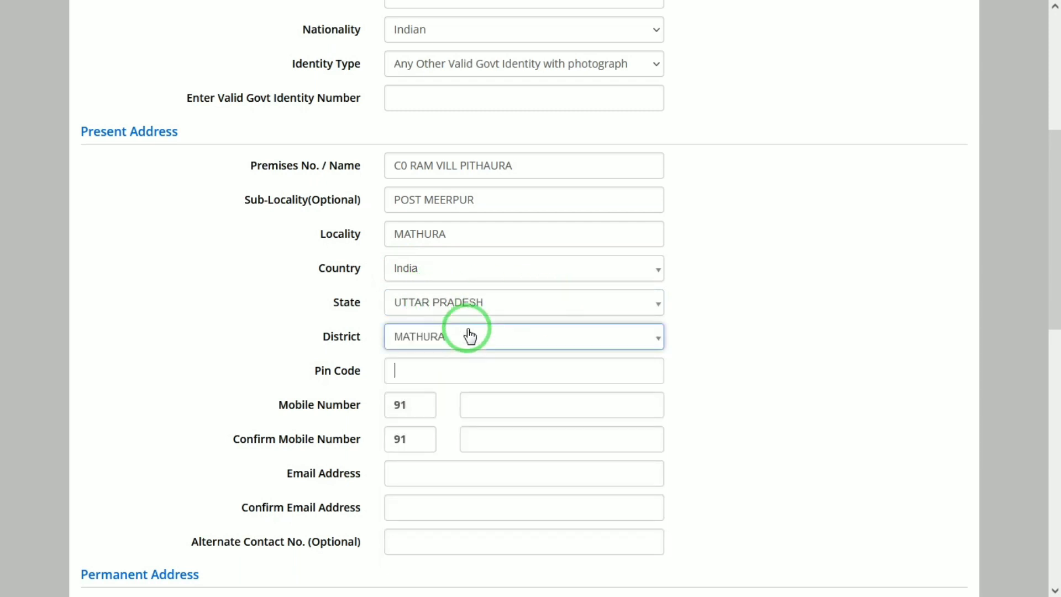
pyautogui.press('Tab')
pyautogui.write('281')
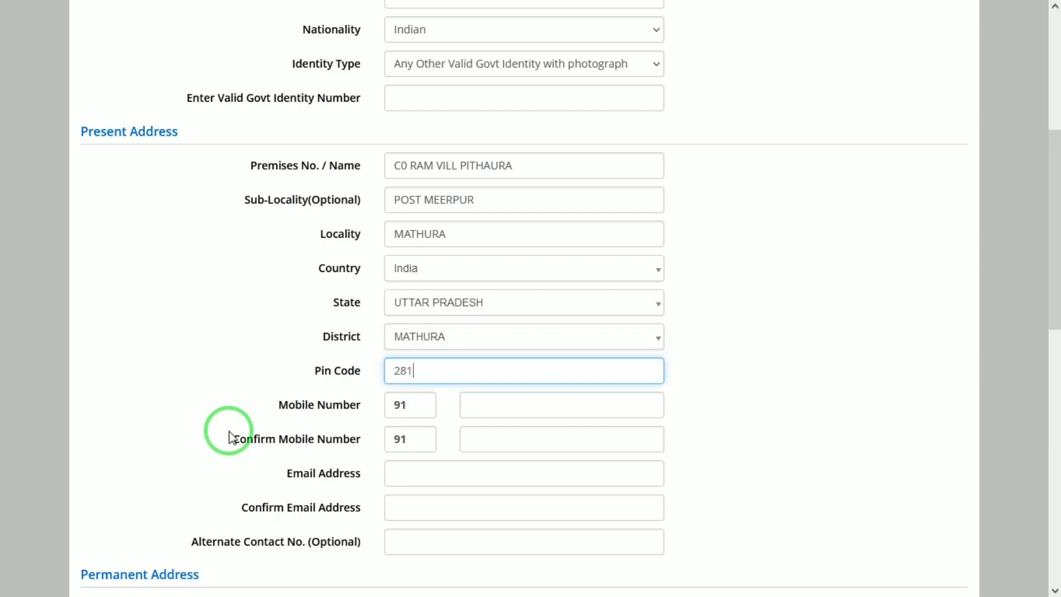
pyautogui.write('205')
pyautogui.press('Tab')
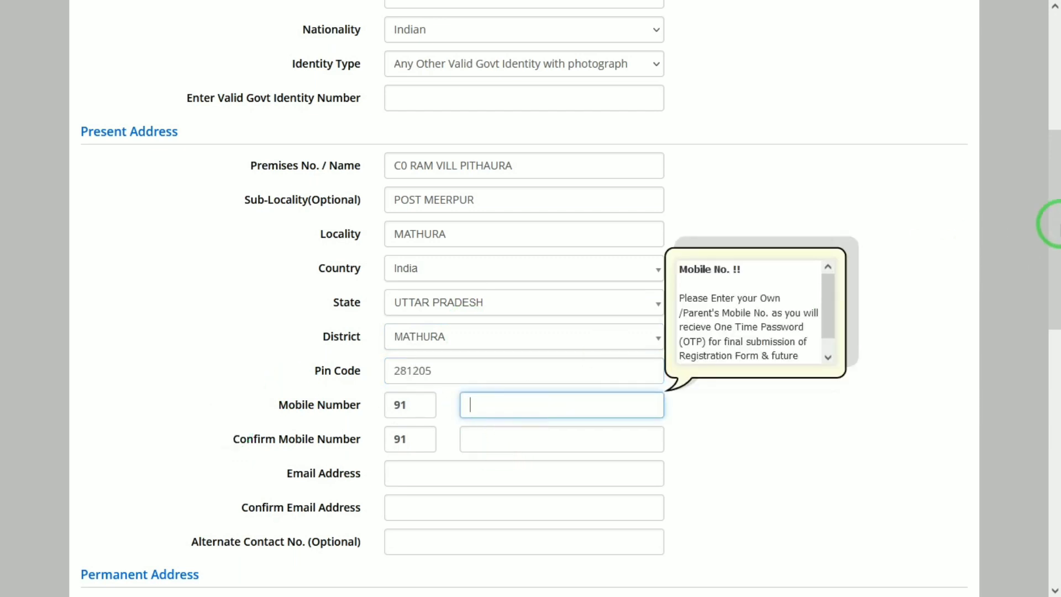
# Go through the confirm mobile number, email and confirm email fields.
pyautogui.scroll(-3, 1050, 224)
pyautogui.click(504, 265)
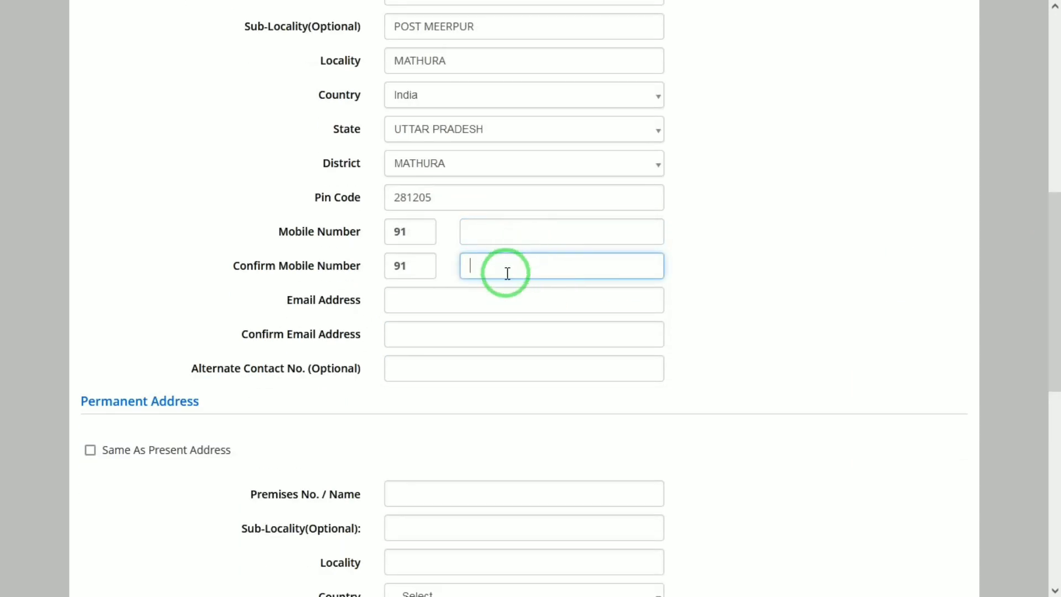
pyautogui.click(404, 302)
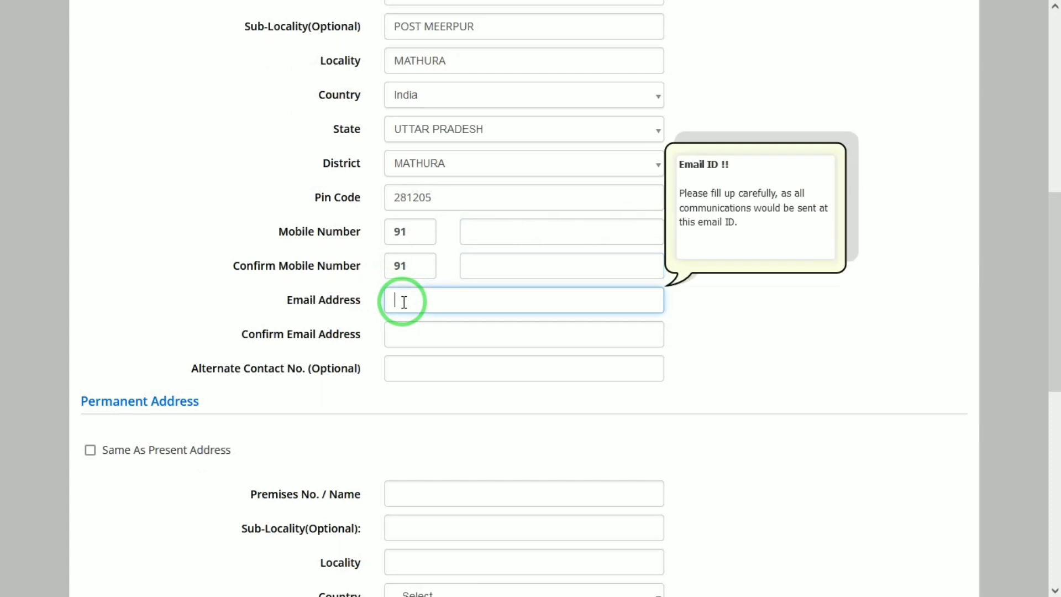
pyautogui.click(420, 333)
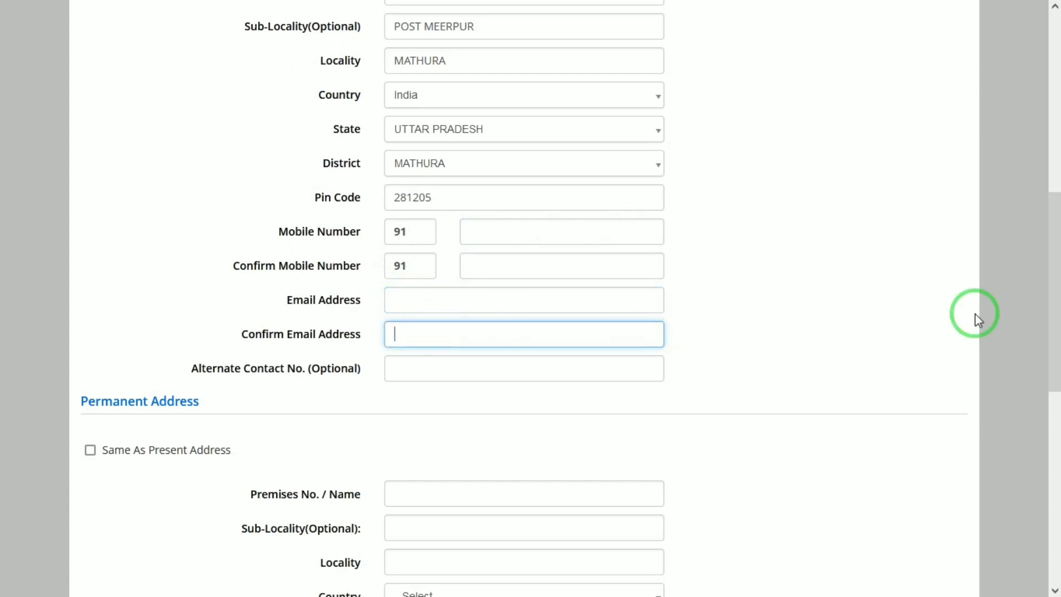
pyautogui.moveTo(1055, 261); pyautogui.dragTo(1054, 298)
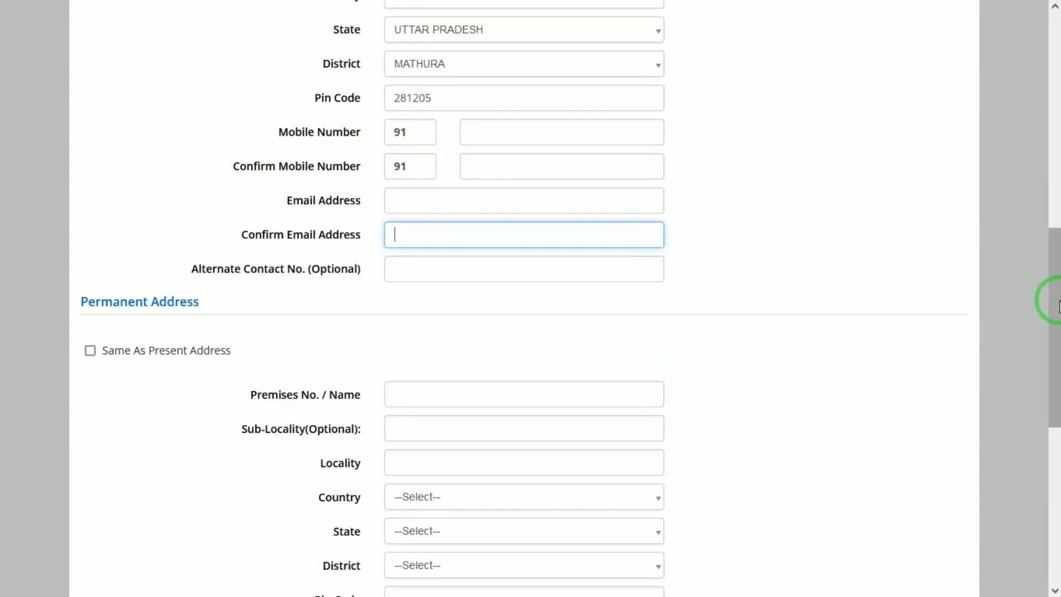
# Make the permanent address same as present, then enter and confirm the account password.
pyautogui.click(89, 353)
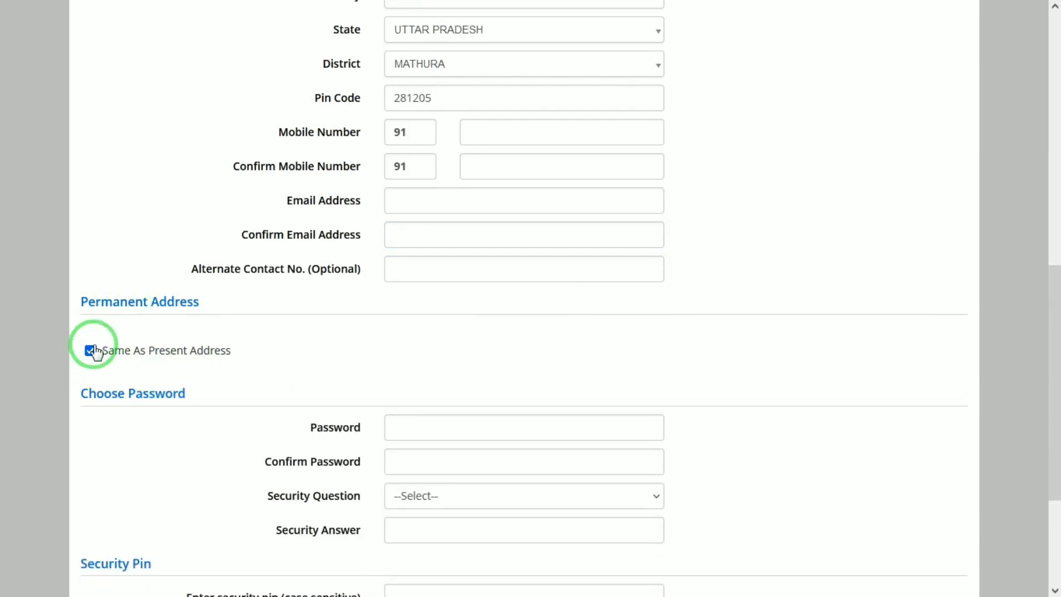
pyautogui.moveTo(1057, 391); pyautogui.dragTo(1000, 428)
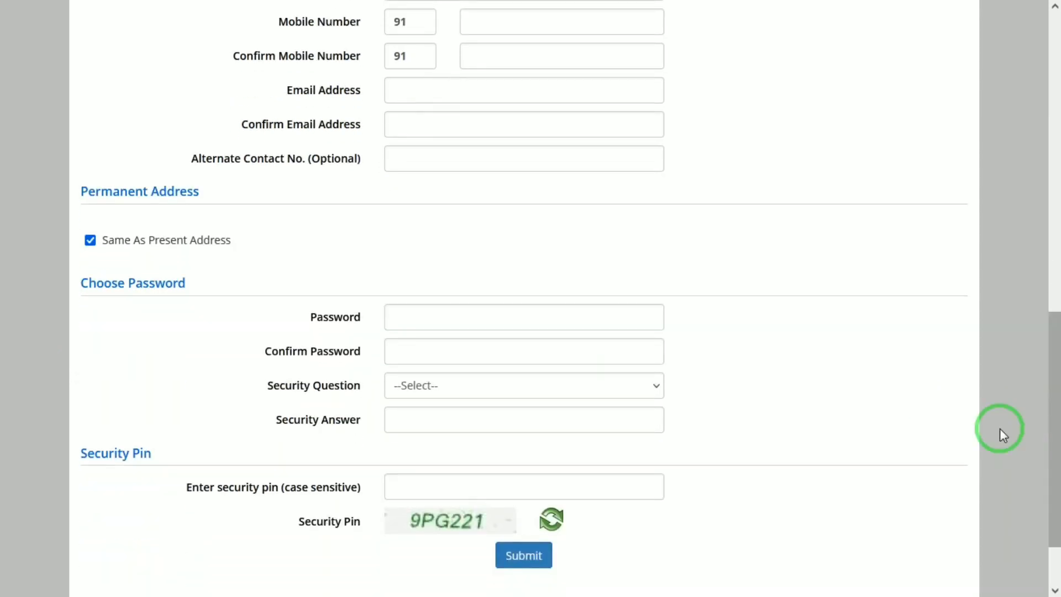
pyautogui.click(501, 319)
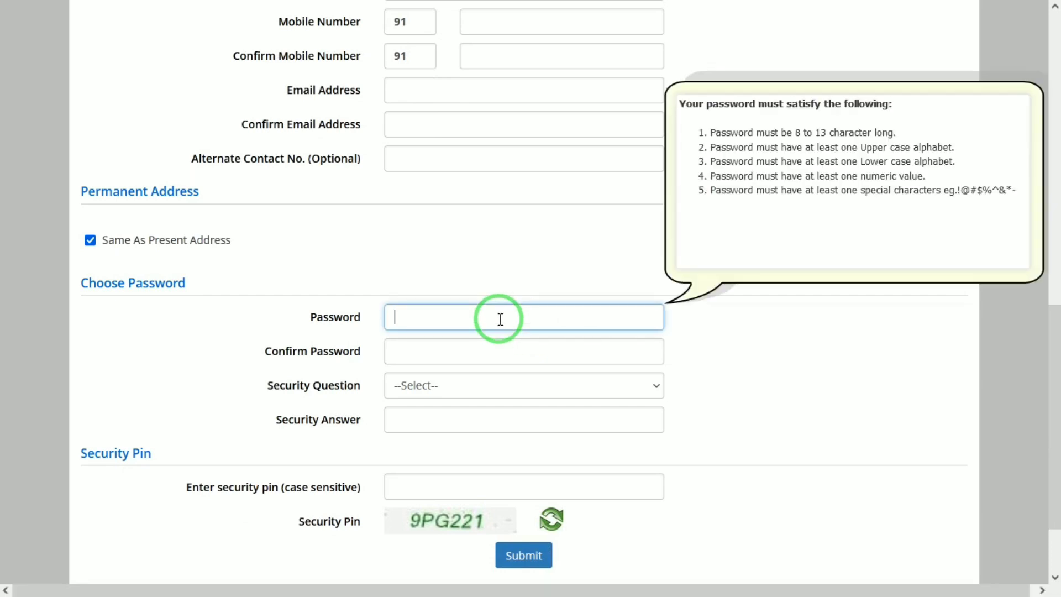
pyautogui.write('••••••••••')
pyautogui.press('Tab')
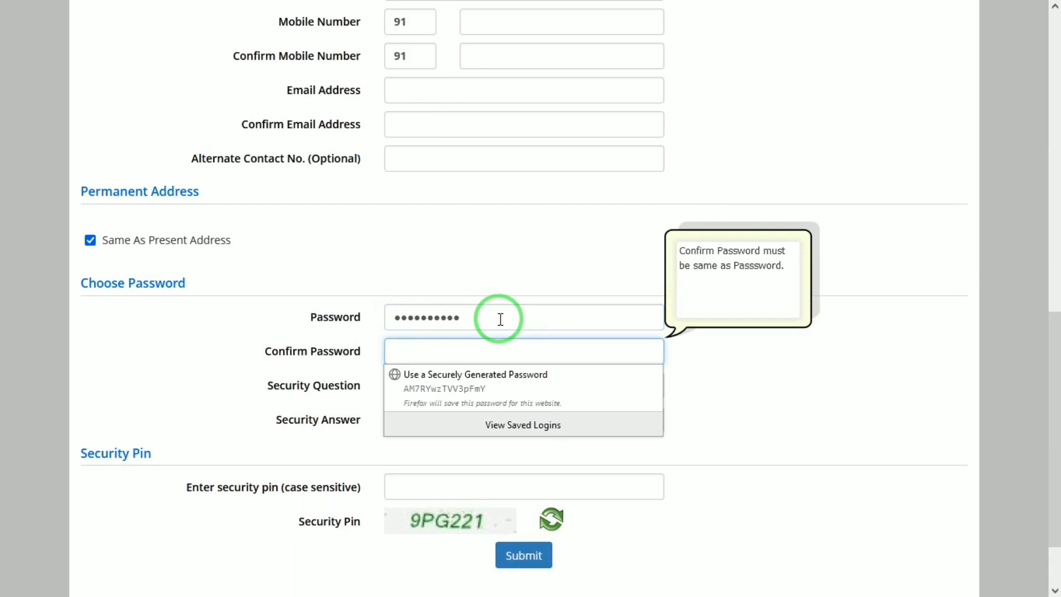
pyautogui.write('••••••')
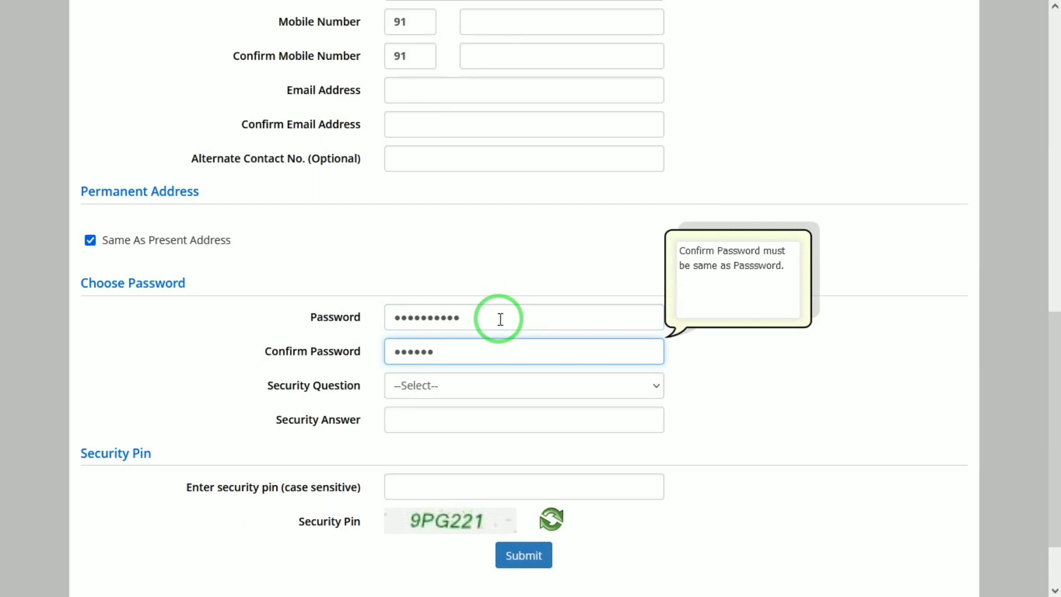
pyautogui.write('••••')
pyautogui.press('Tab')
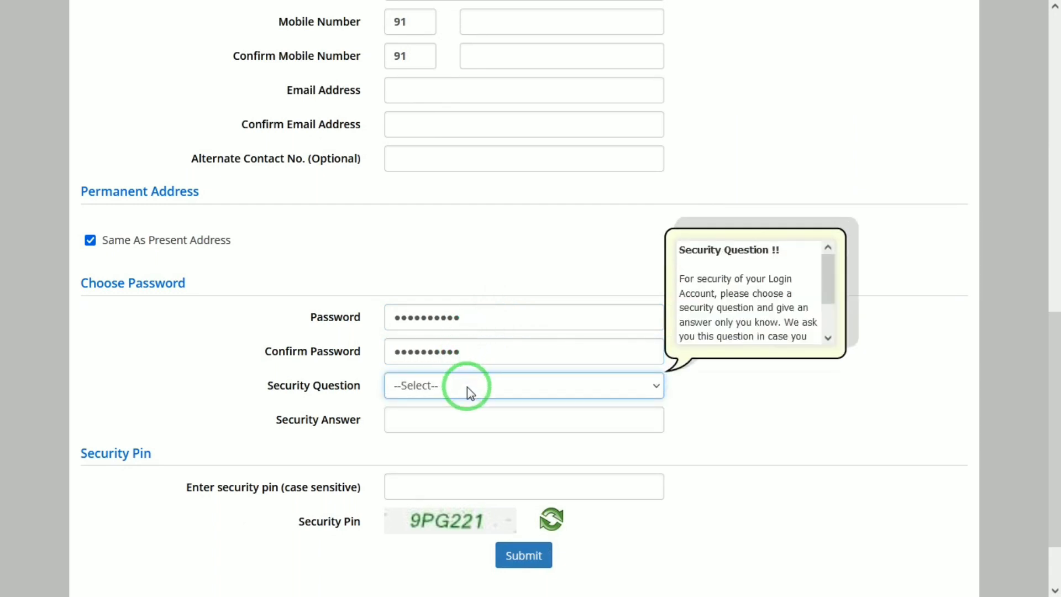
# Choose security question 'Which is your favourite book ?', enter its answer and the captcha pin.
pyautogui.click(466, 387)
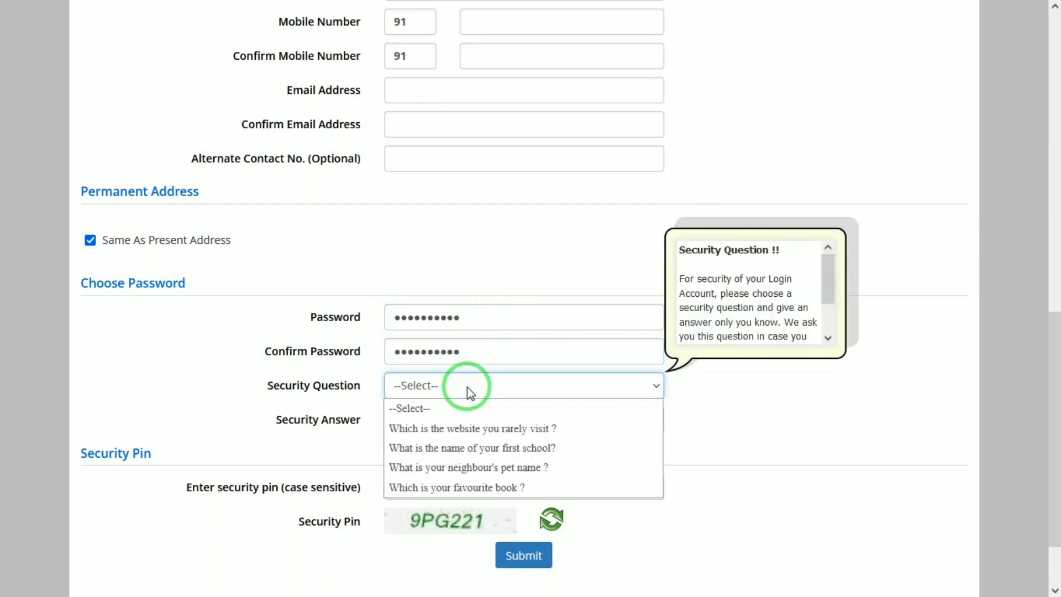
pyautogui.click(459, 487)
pyautogui.click(448, 430)
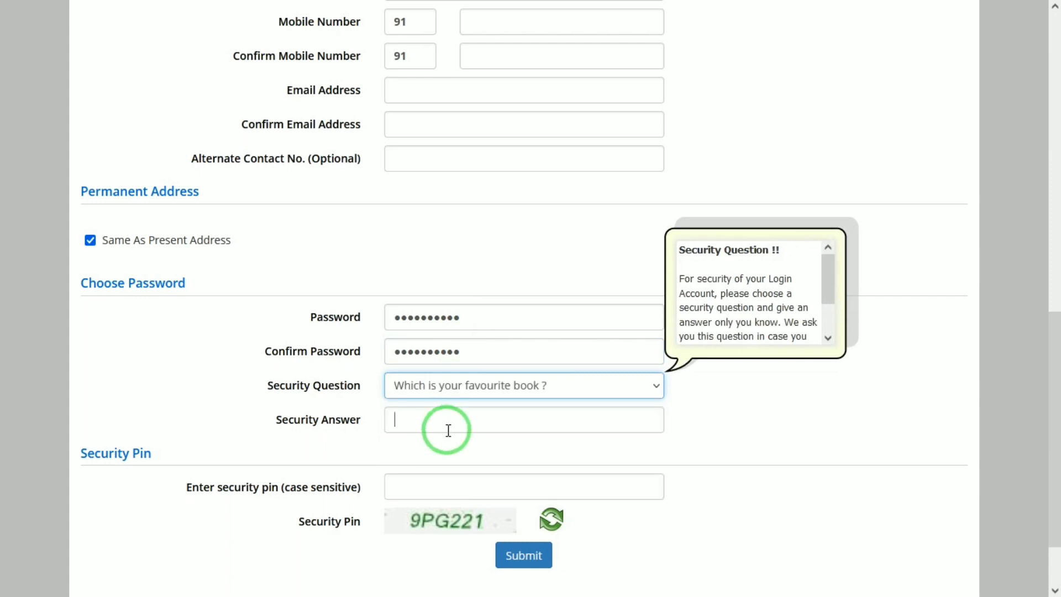
pyautogui.write('••••')
pyautogui.press('Tab')
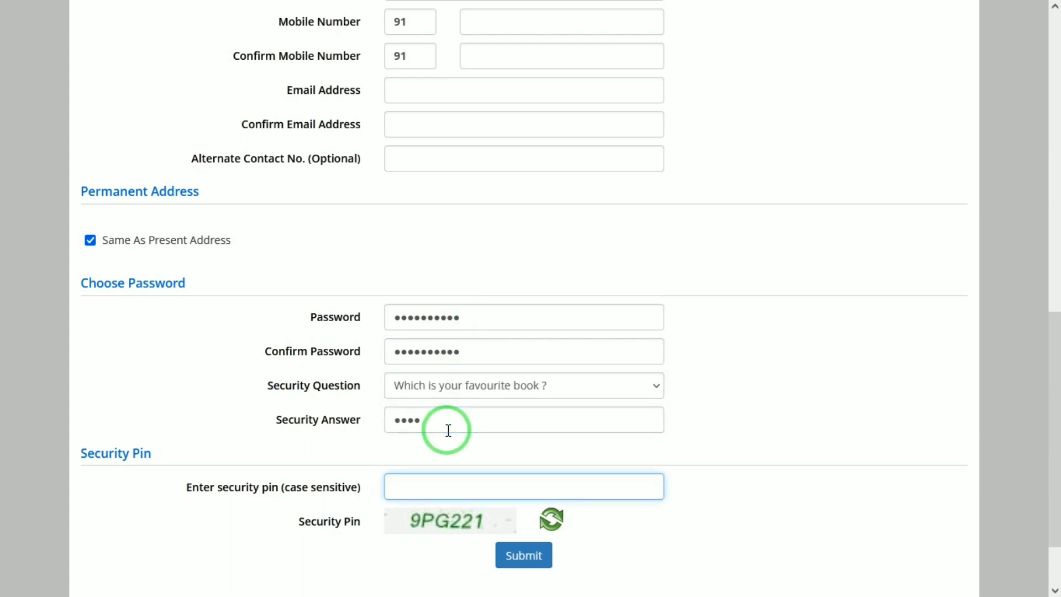
pyautogui.write('9PG22')
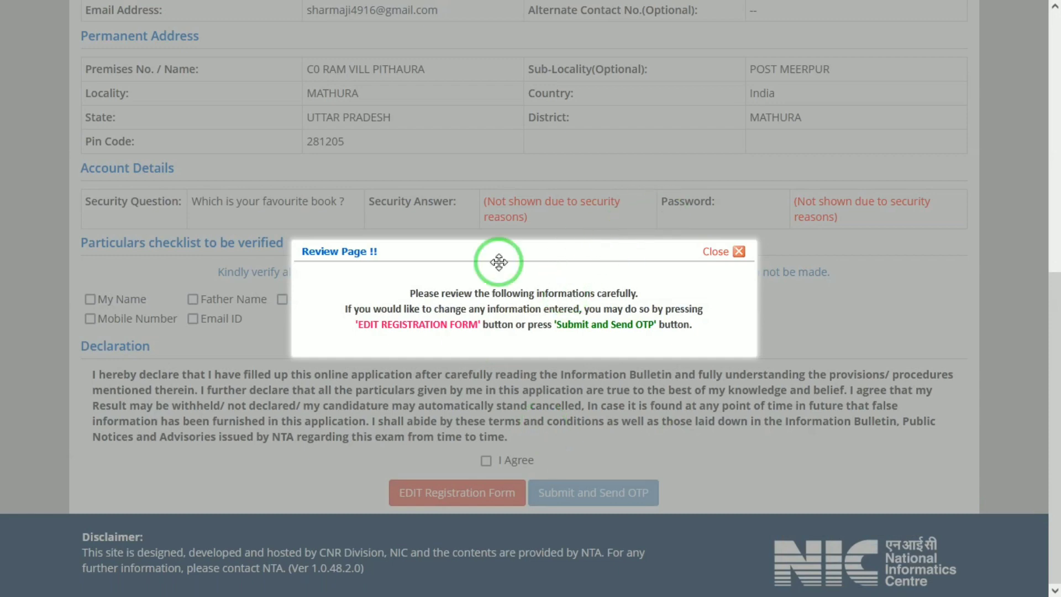
# Tick every particular in the verification checklist and accept the declaration.
pyautogui.click(741, 252)
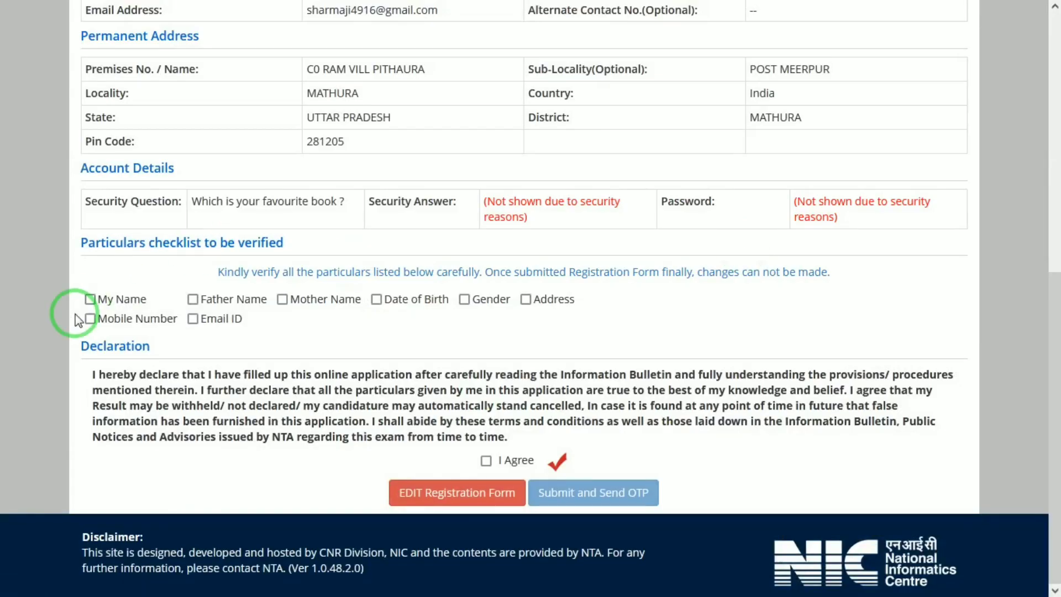
pyautogui.click(90, 300)
pyautogui.press('Tab')
pyautogui.press('space')
pyautogui.press('Tab')
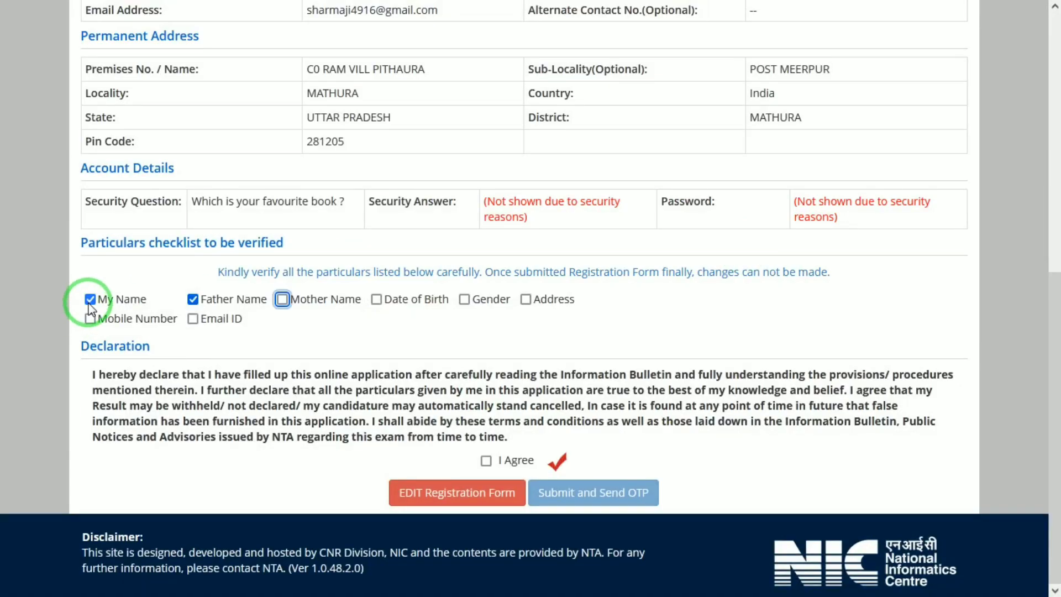
pyautogui.press('space')
pyautogui.press('Tab')
pyautogui.press('space')
pyautogui.press('Tab')
pyautogui.press('space')
pyautogui.press('Tab')
pyautogui.press('space')
pyautogui.press('Tab')
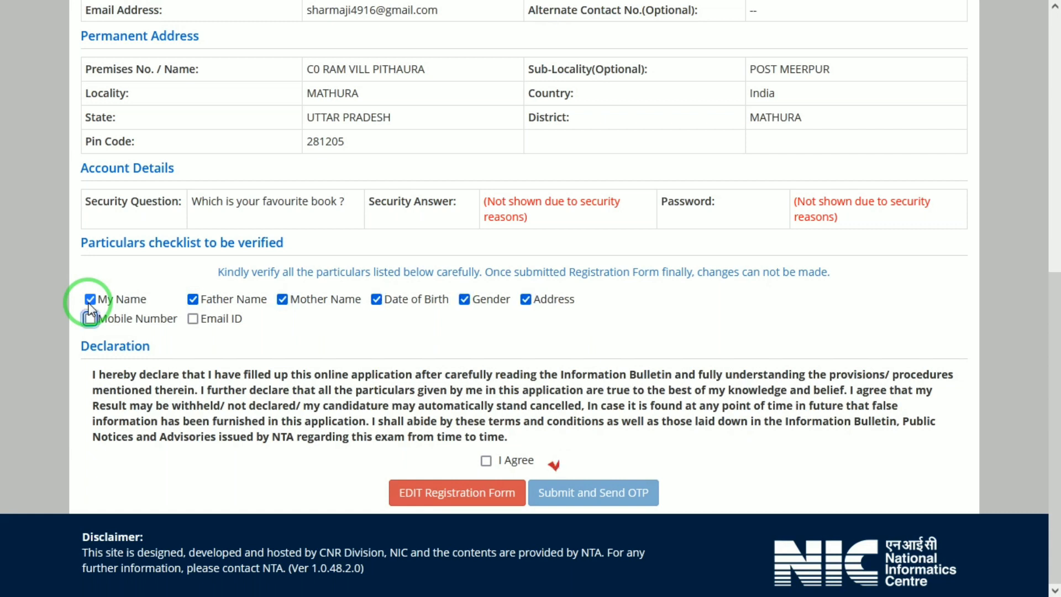
pyautogui.press('space')
pyautogui.press('Tab')
pyautogui.press('space')
pyautogui.press('Tab')
pyautogui.press('space')
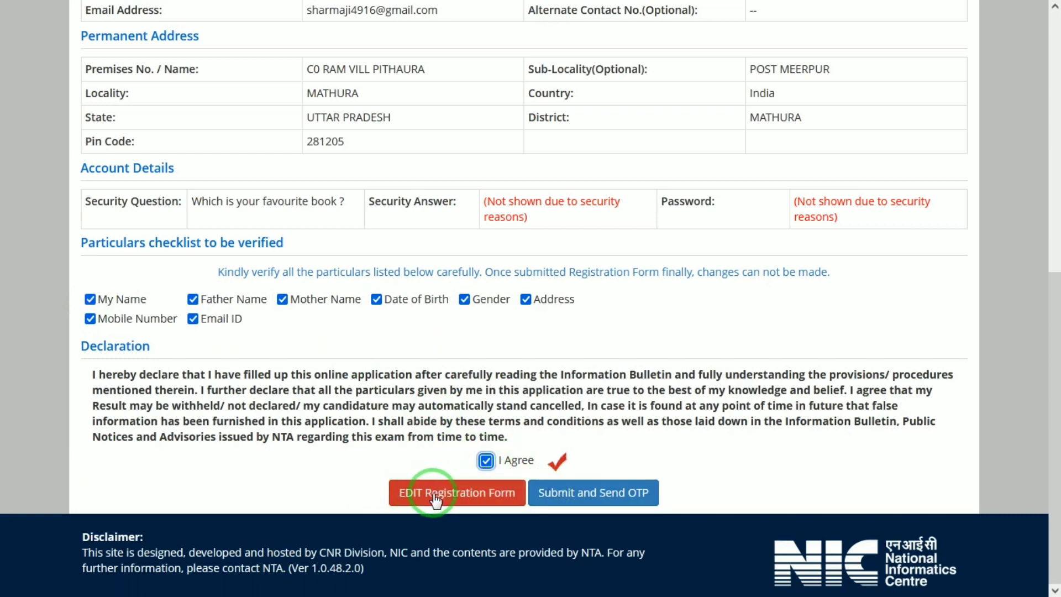
# Submit the registration, confirm sending the OTP, and submit it with the received OTP.
pyautogui.click(540, 492)
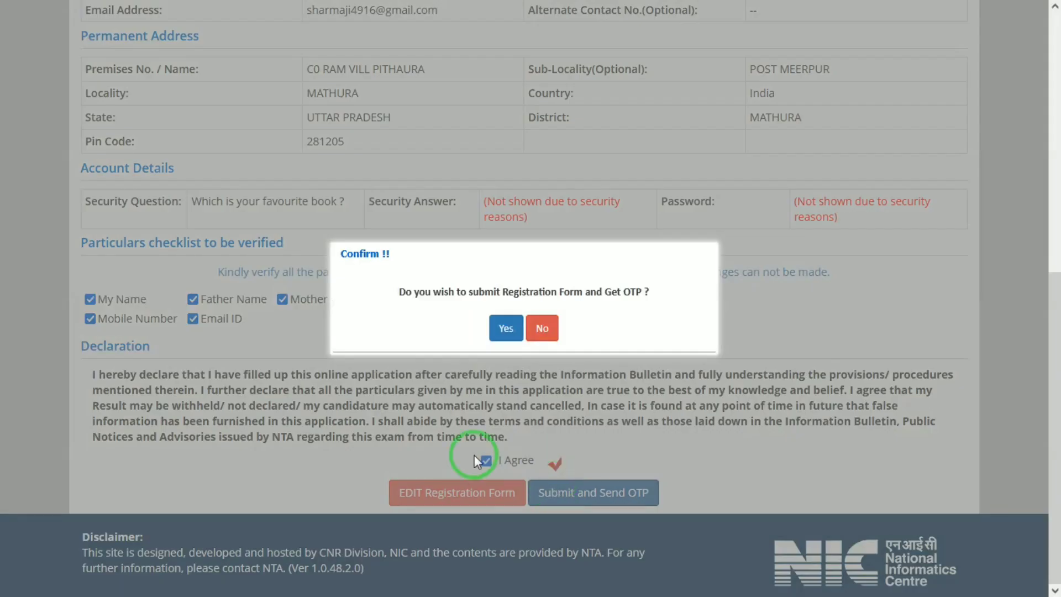
pyautogui.click(503, 332)
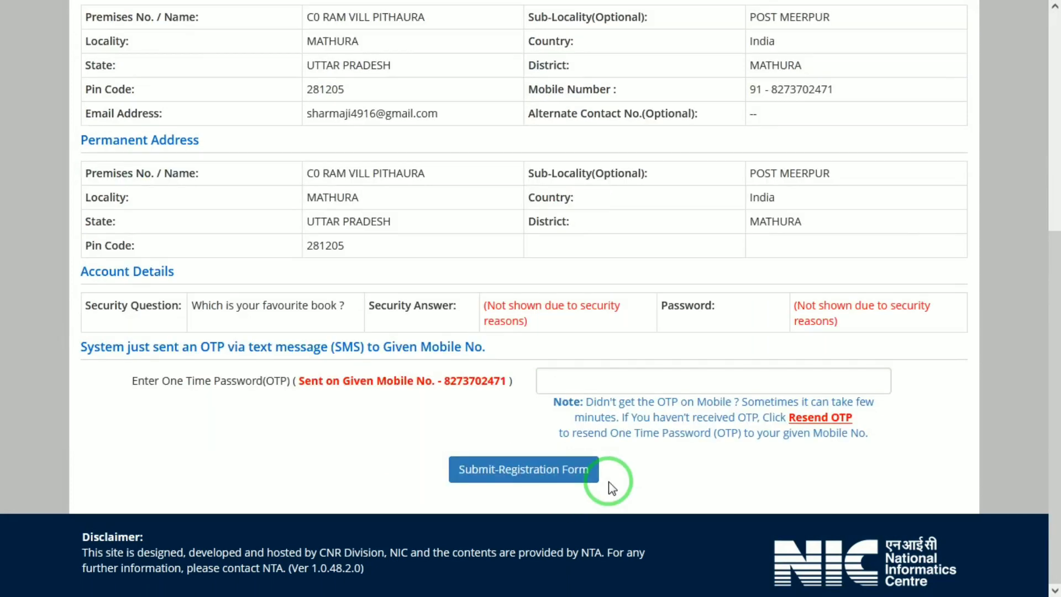
pyautogui.click(573, 374)
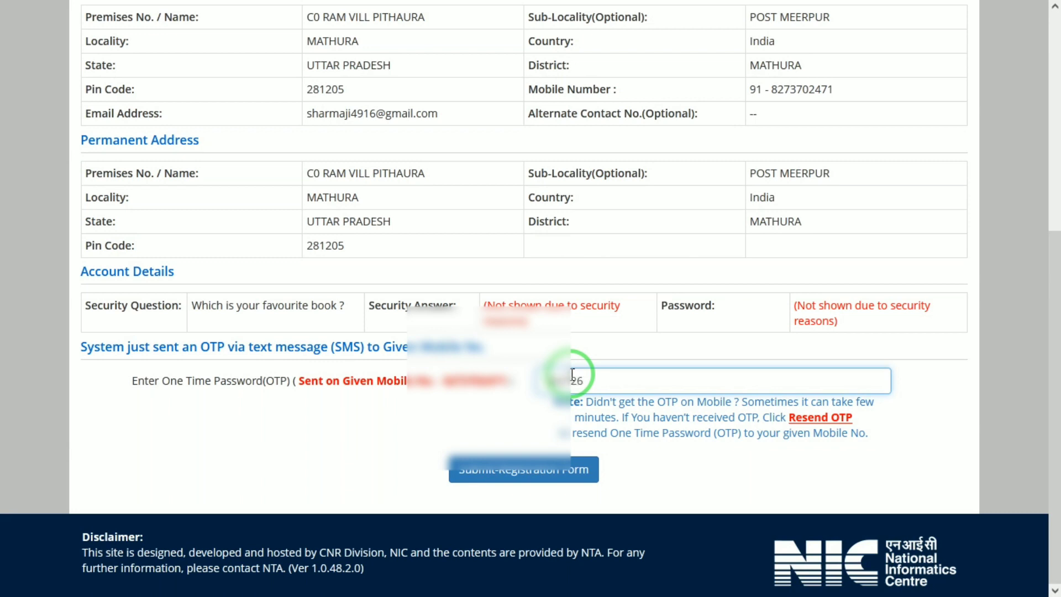
pyautogui.click(520, 468)
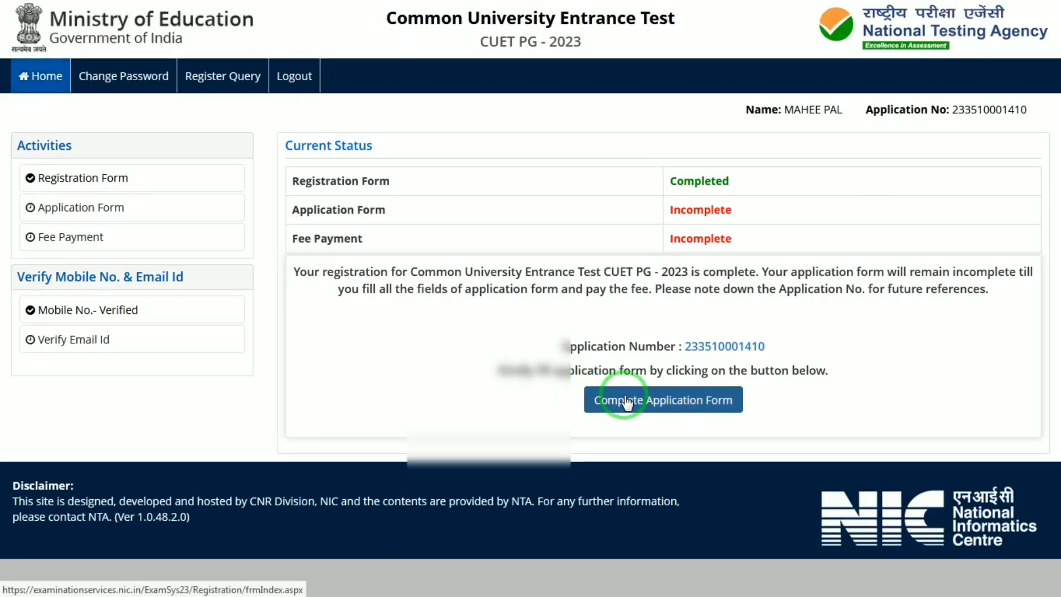
# Open the personal details form and set domicile UTTAR PRADESH and category SC.
pyautogui.click(626, 400)
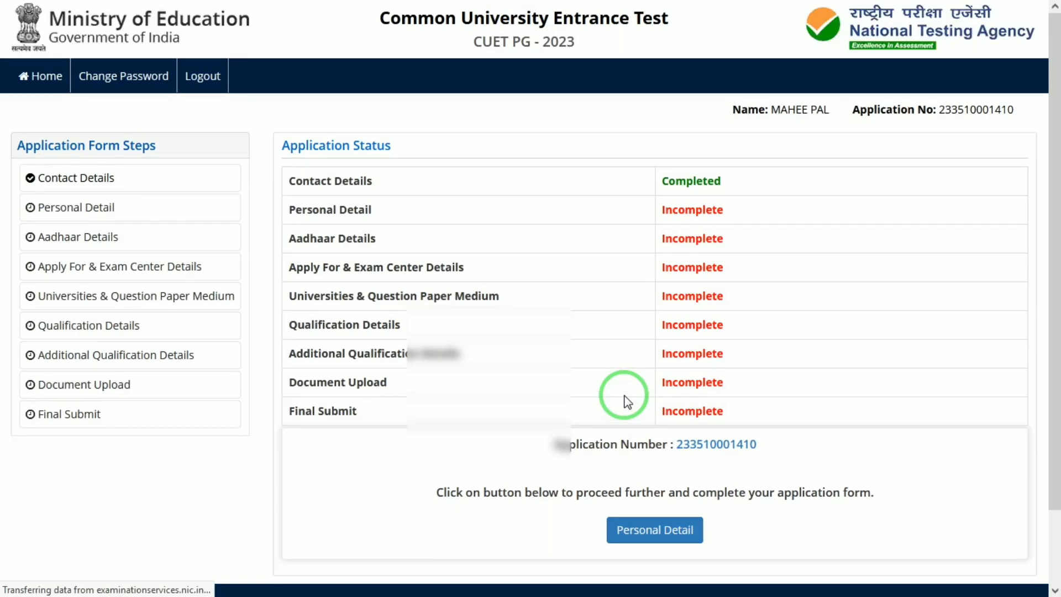
pyautogui.click(642, 532)
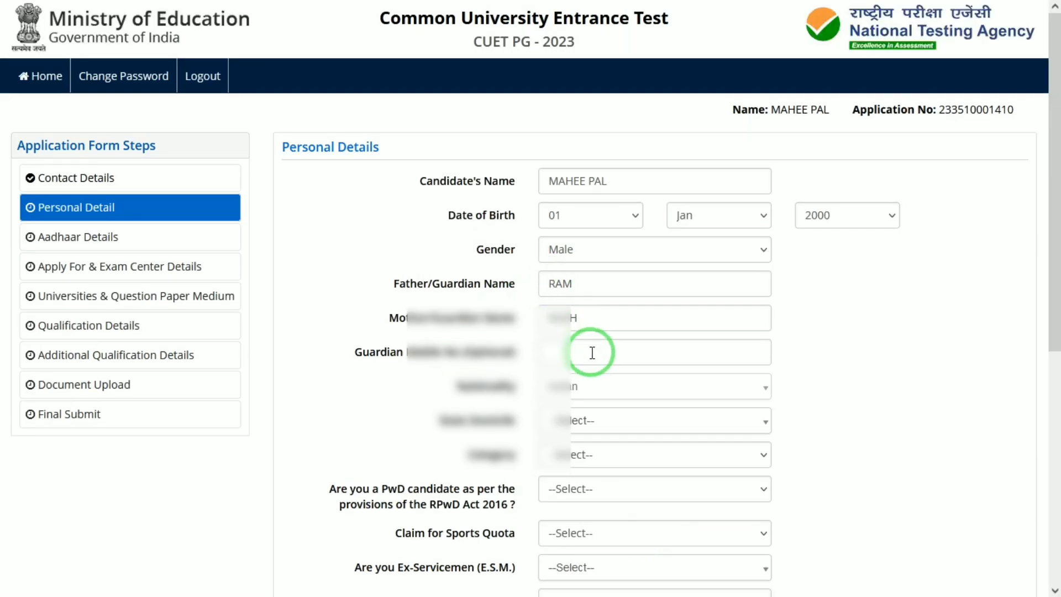
pyautogui.click(560, 426)
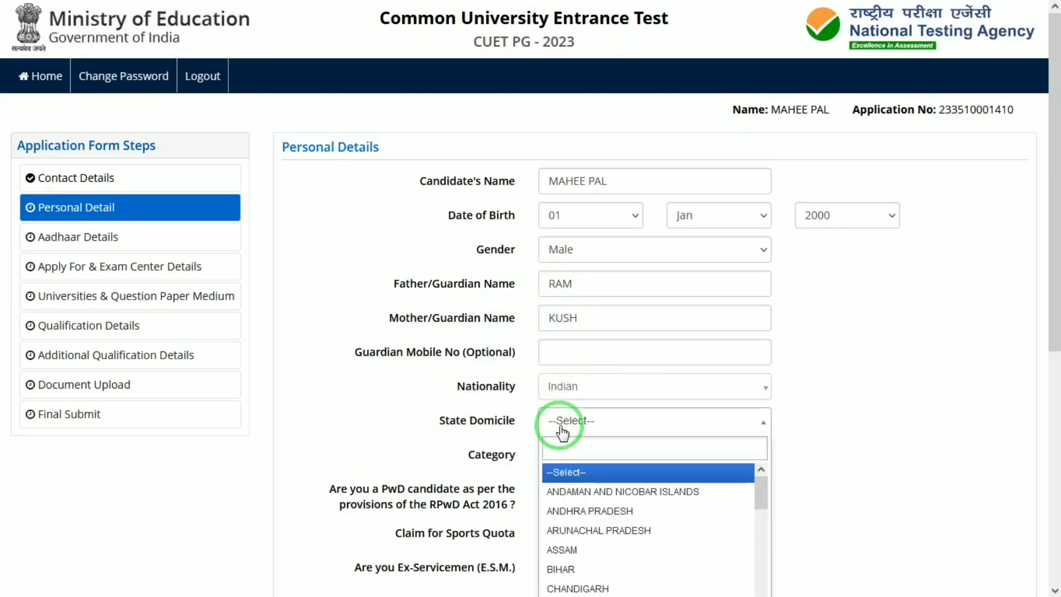
pyautogui.write('utt')
pyautogui.press('Return')
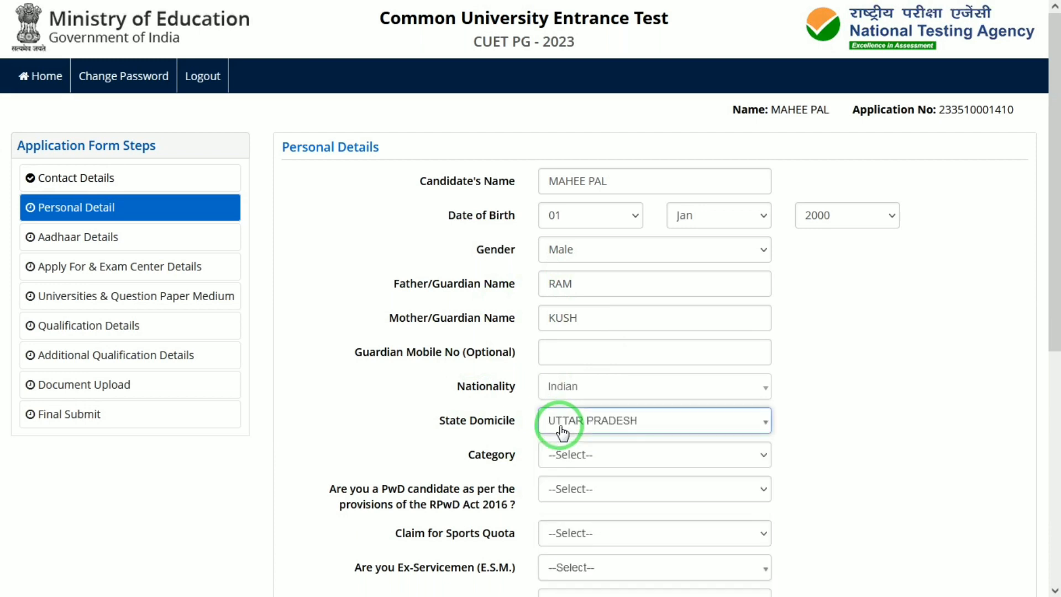
pyautogui.click(584, 458)
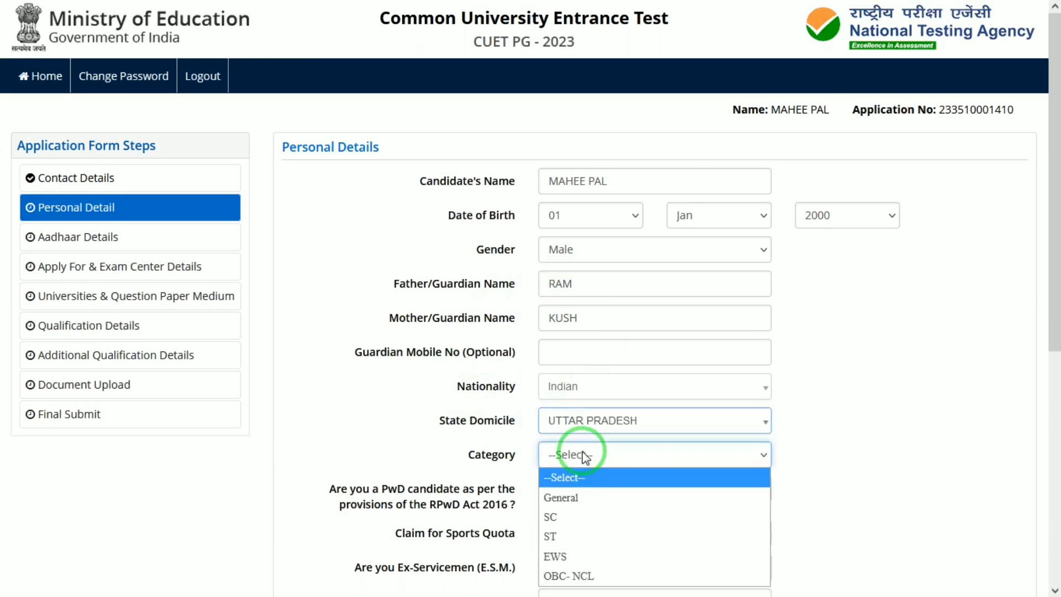
pyautogui.click(569, 514)
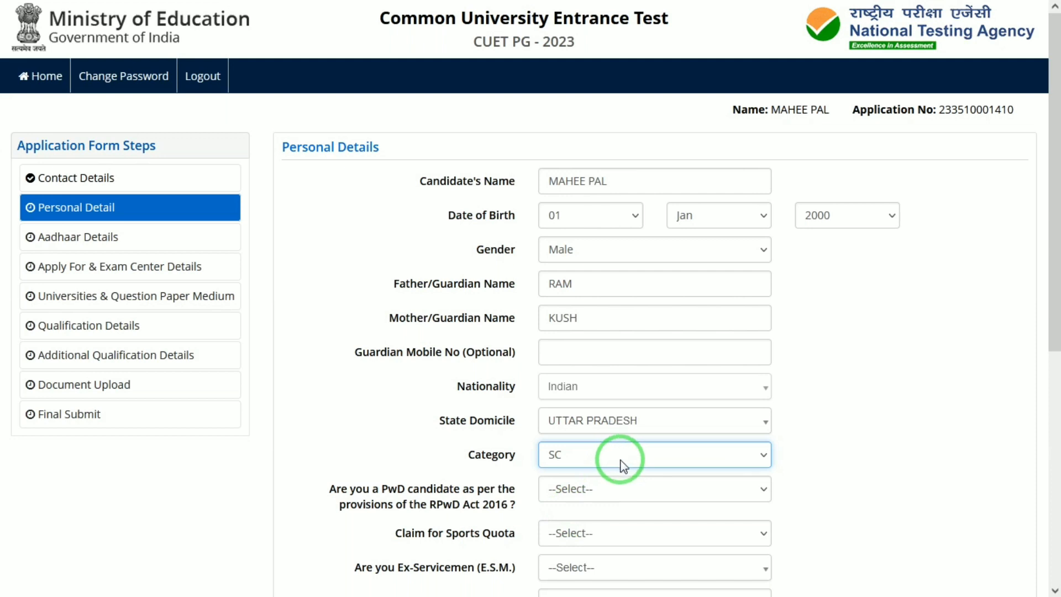
# Answer No to the PwD, sports quota and ex-servicemen questions.
pyautogui.click(594, 488)
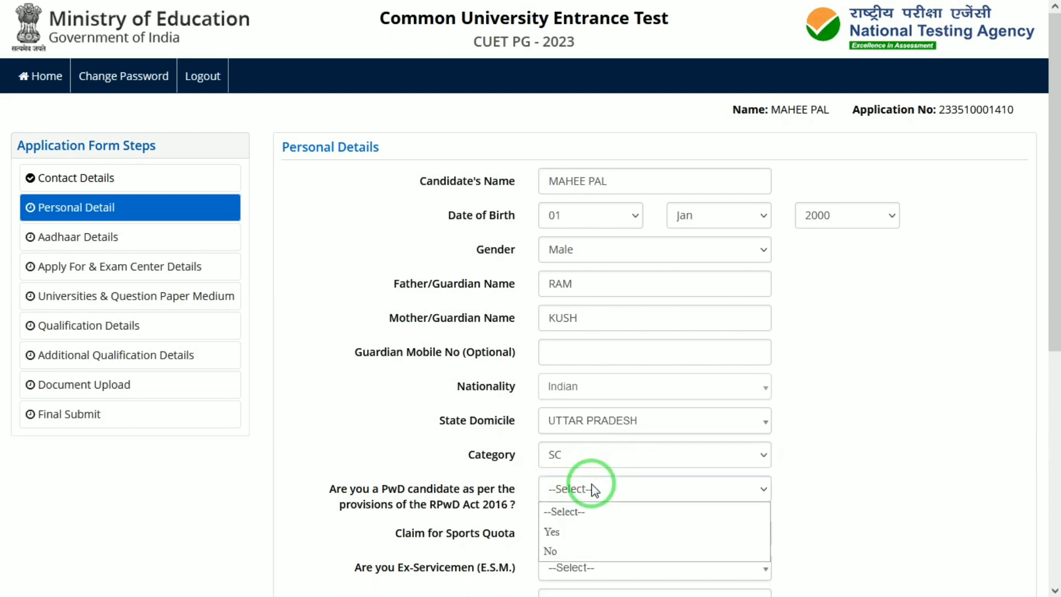
pyautogui.click(555, 551)
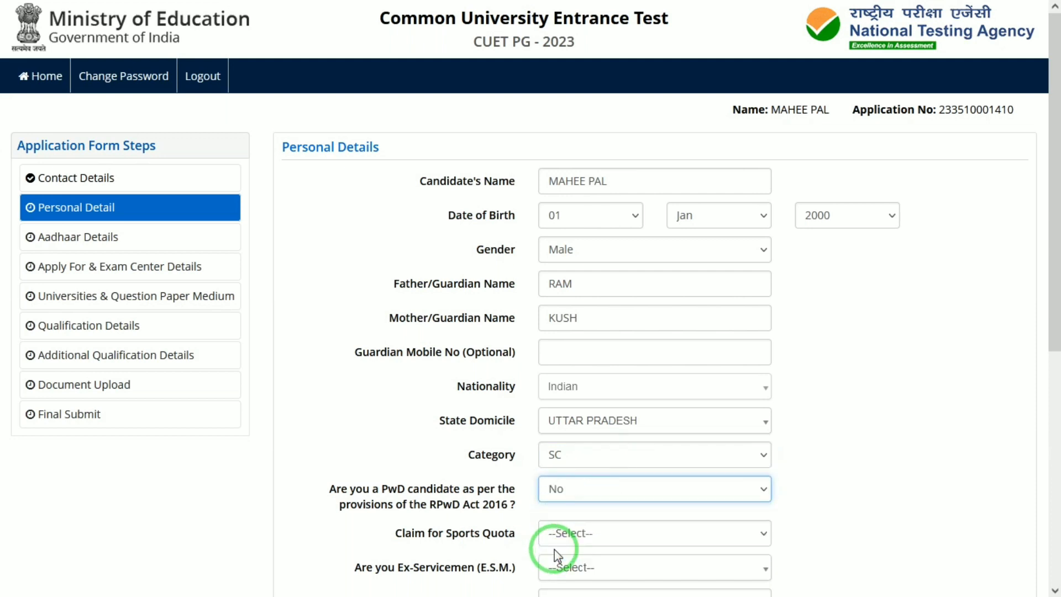
pyautogui.moveTo(1052, 232); pyautogui.dragTo(1052, 343)
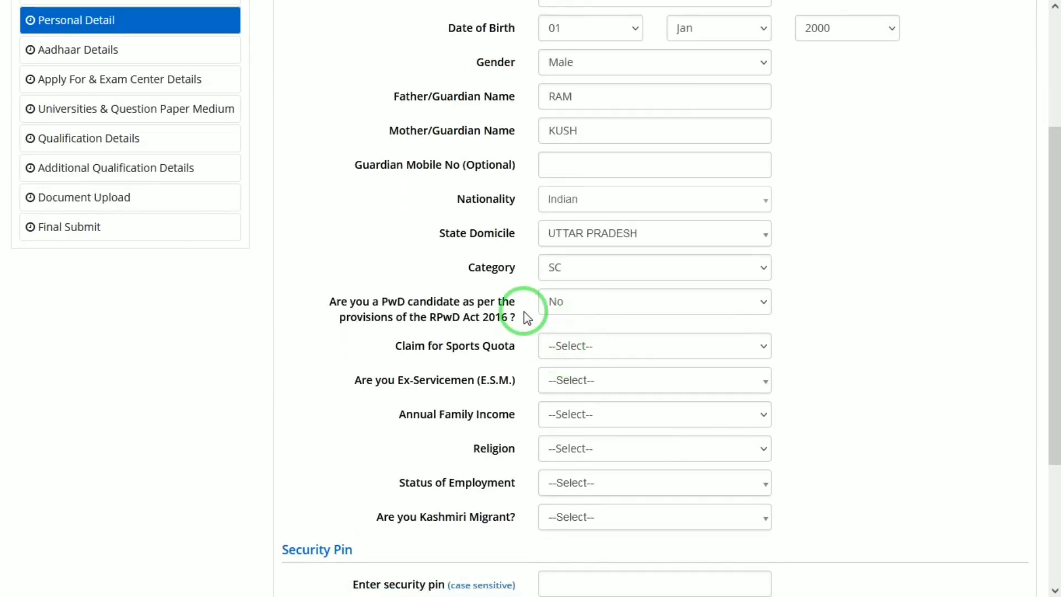
pyautogui.click(559, 304)
pyautogui.click(557, 303)
pyautogui.click(575, 348)
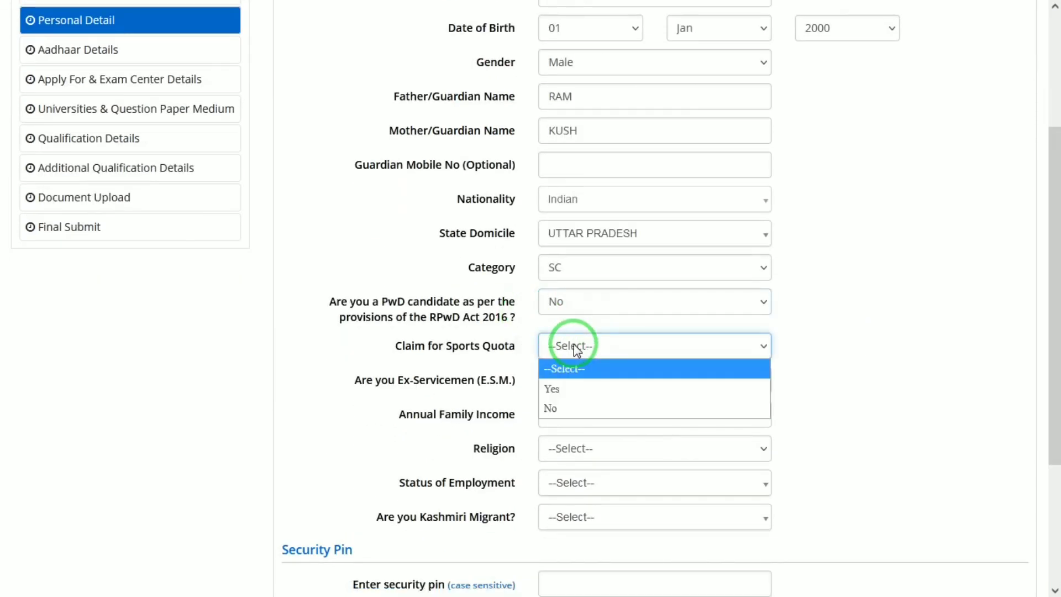
pyautogui.click(557, 410)
pyautogui.click(583, 381)
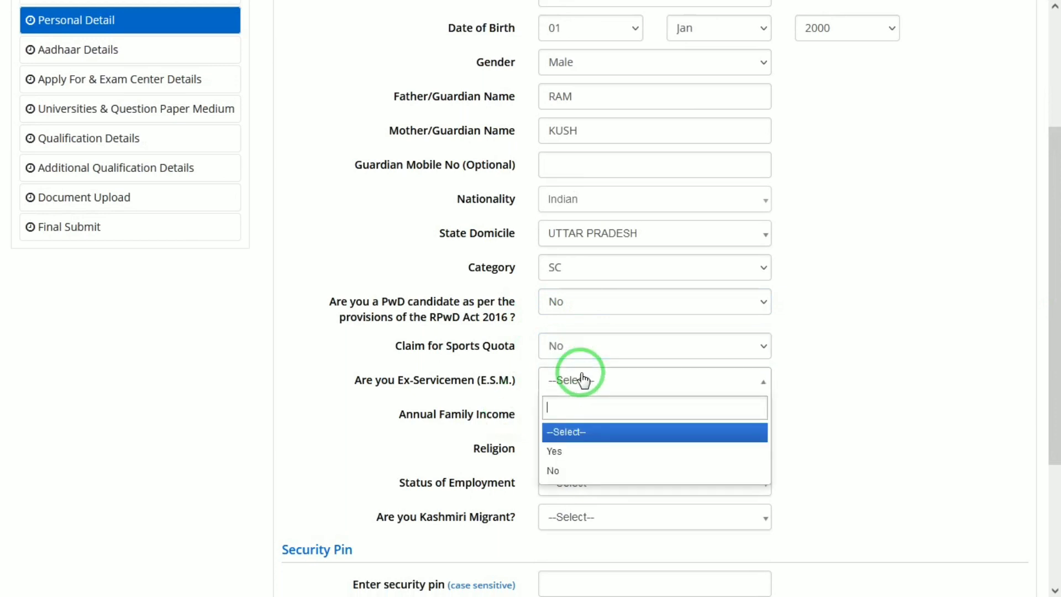
pyautogui.click(578, 431)
pyautogui.click(592, 383)
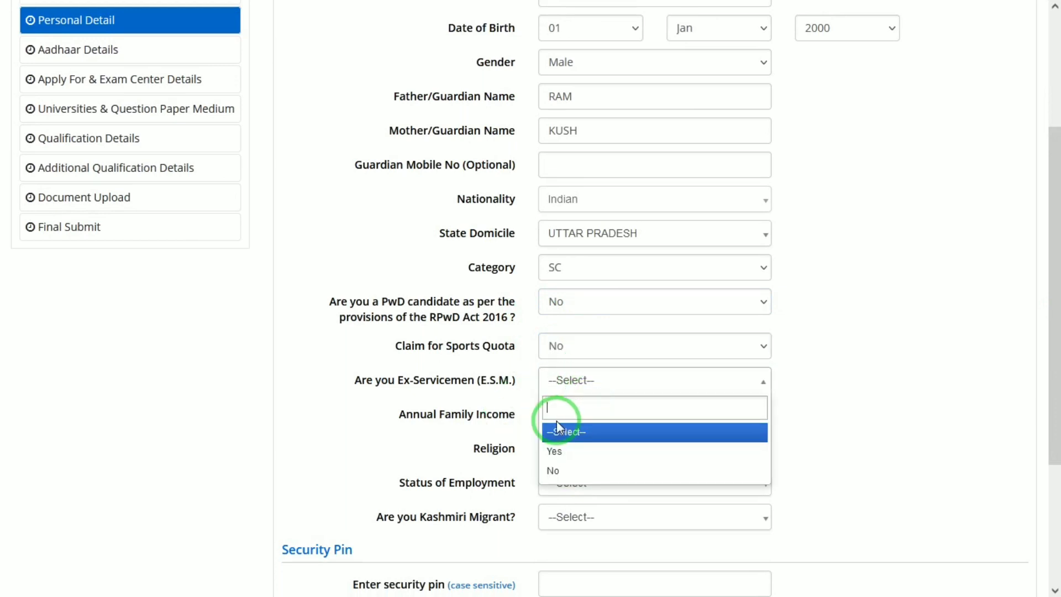
pyautogui.click(566, 467)
pyautogui.click(568, 416)
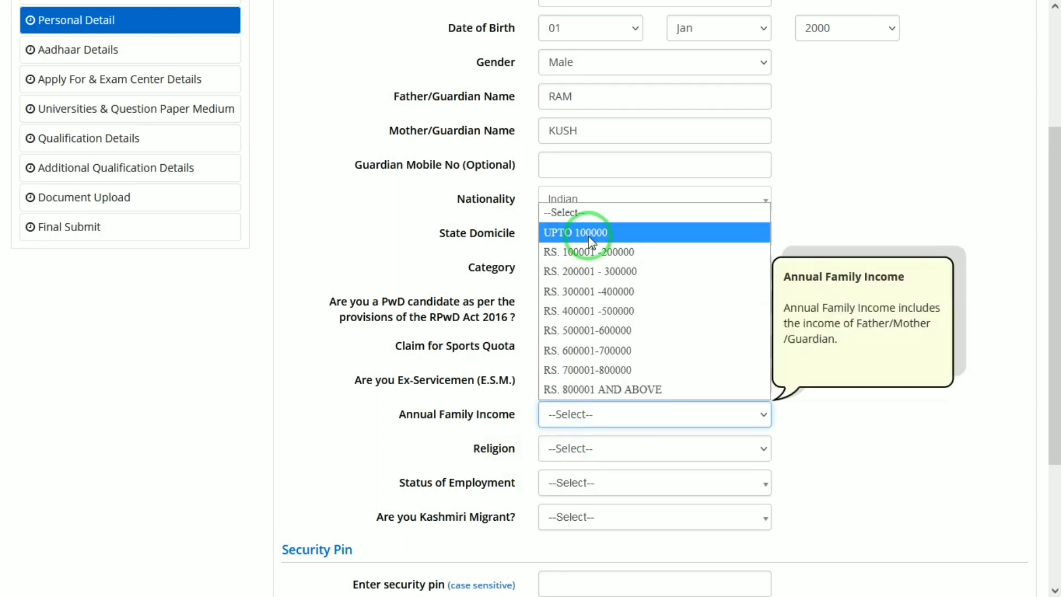
pyautogui.click(636, 251)
pyautogui.click(577, 451)
pyautogui.click(569, 445)
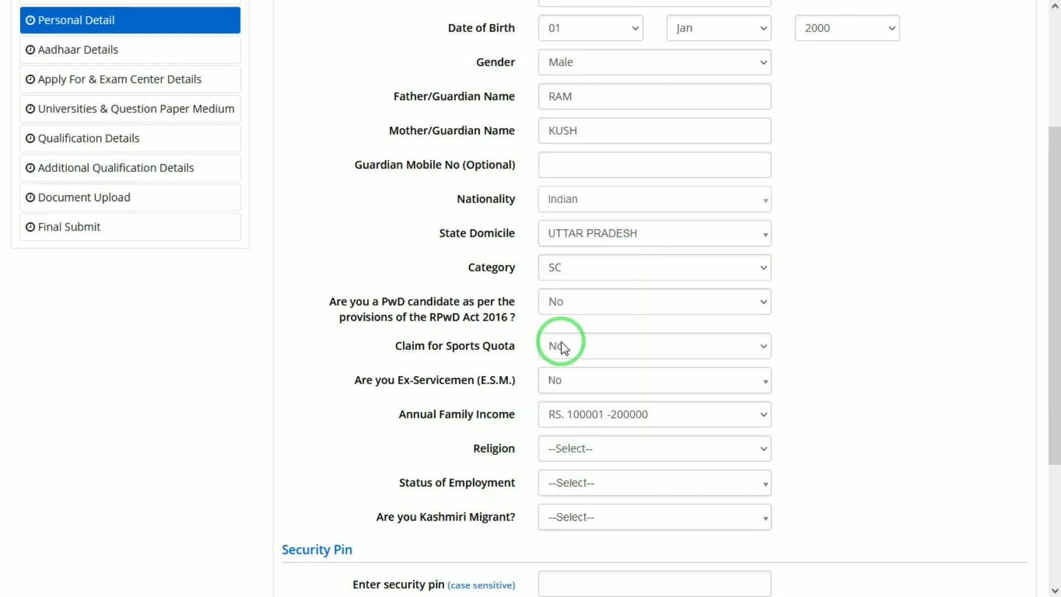
pyautogui.click(576, 448)
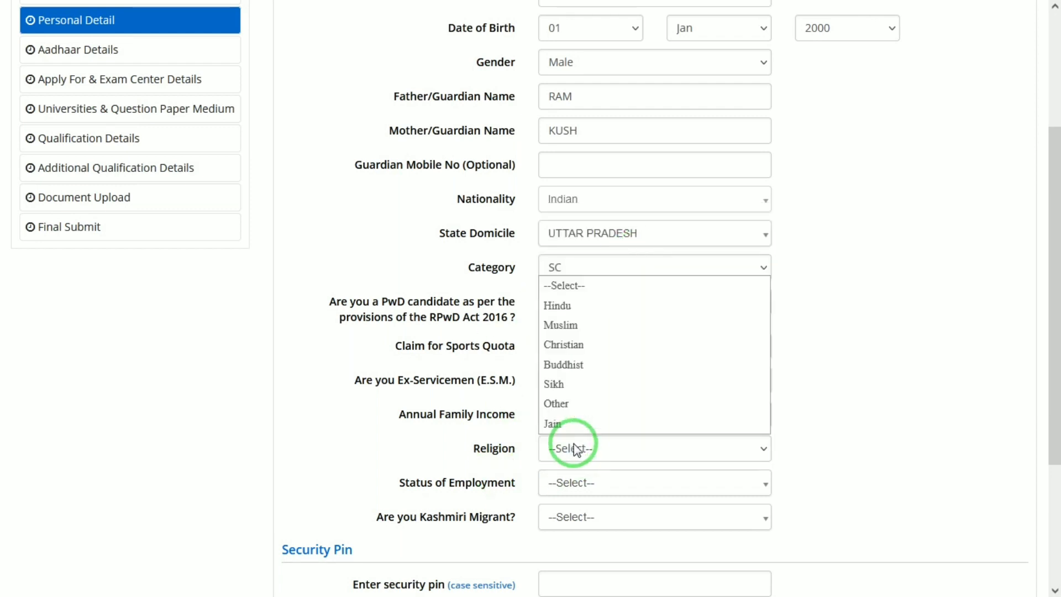
pyautogui.click(589, 307)
pyautogui.click(576, 485)
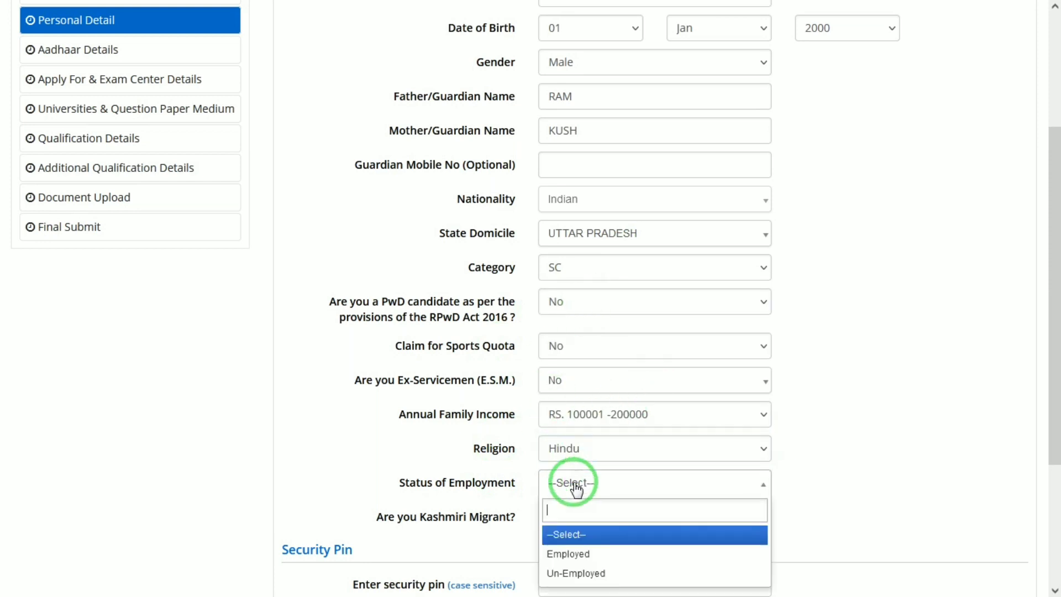
pyautogui.click(572, 573)
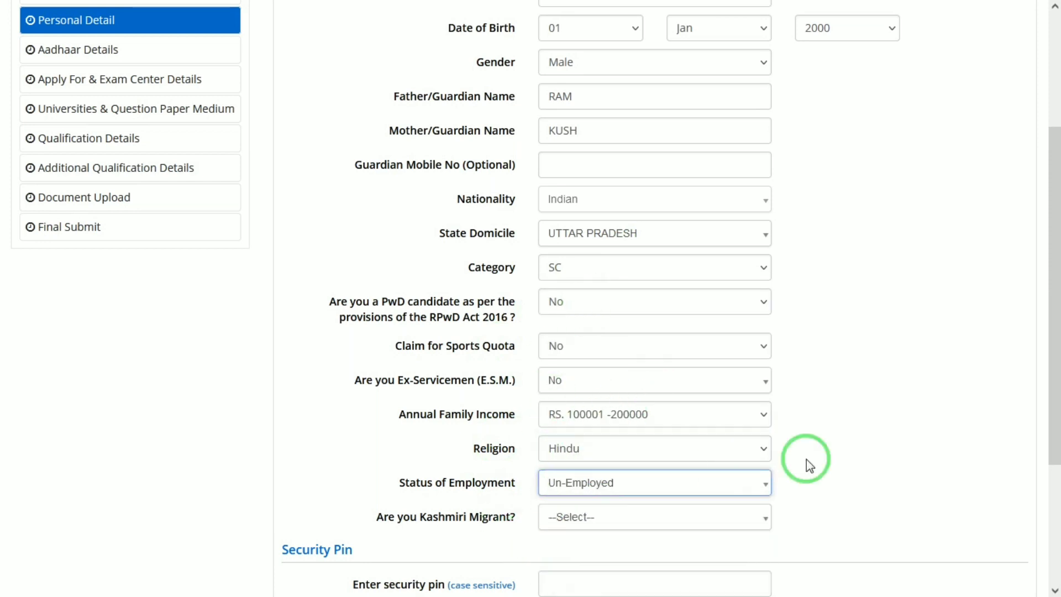
# Answer No for Kashmiri migrant, enter the security pin and save the personal details.
pyautogui.moveTo(1054, 332); pyautogui.dragTo(1054, 405)
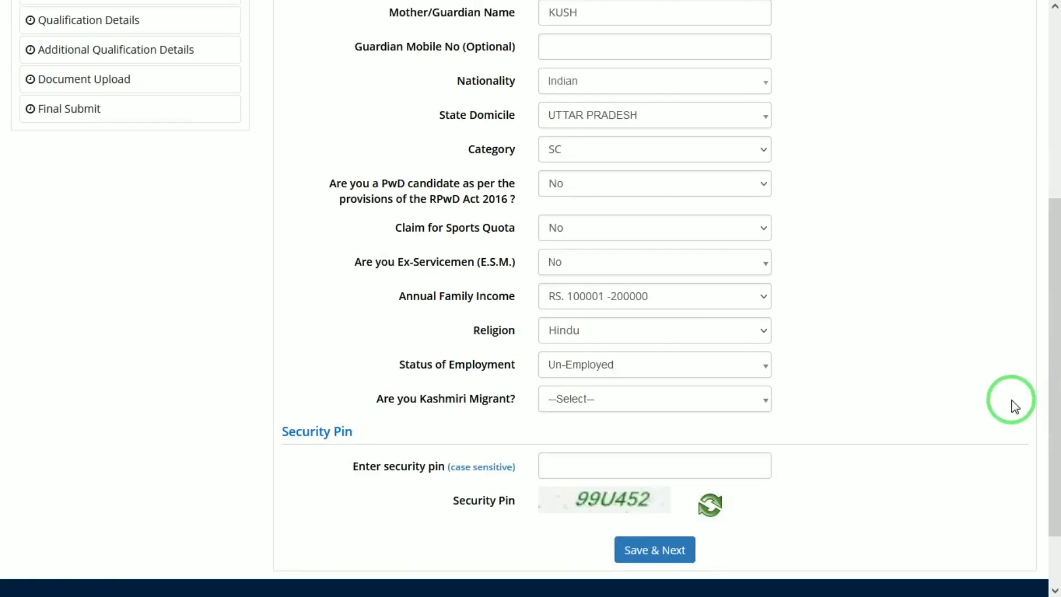
pyautogui.click(601, 412)
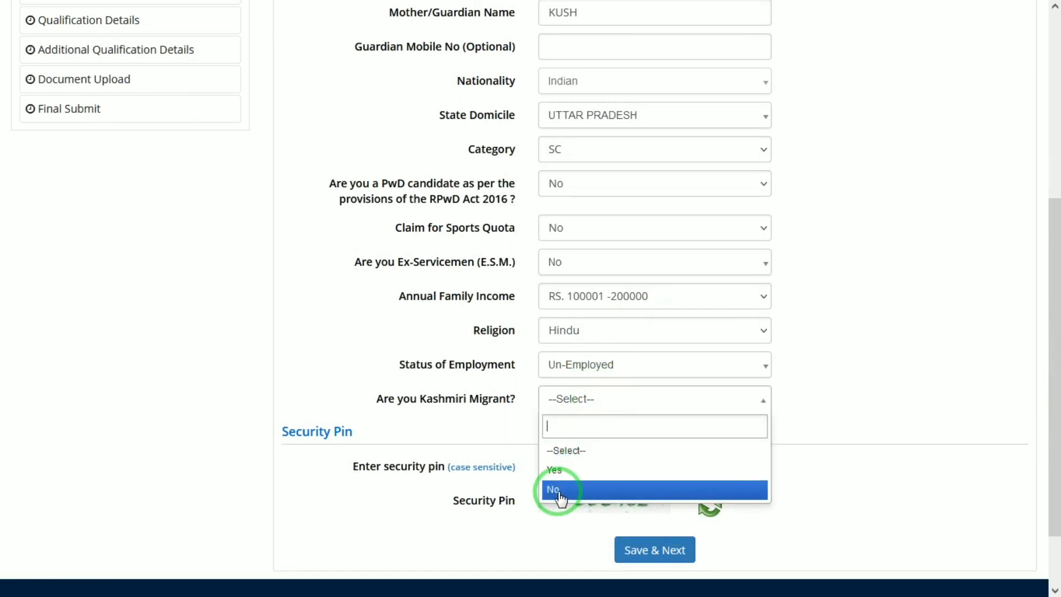
pyautogui.click(559, 495)
pyautogui.click(470, 399)
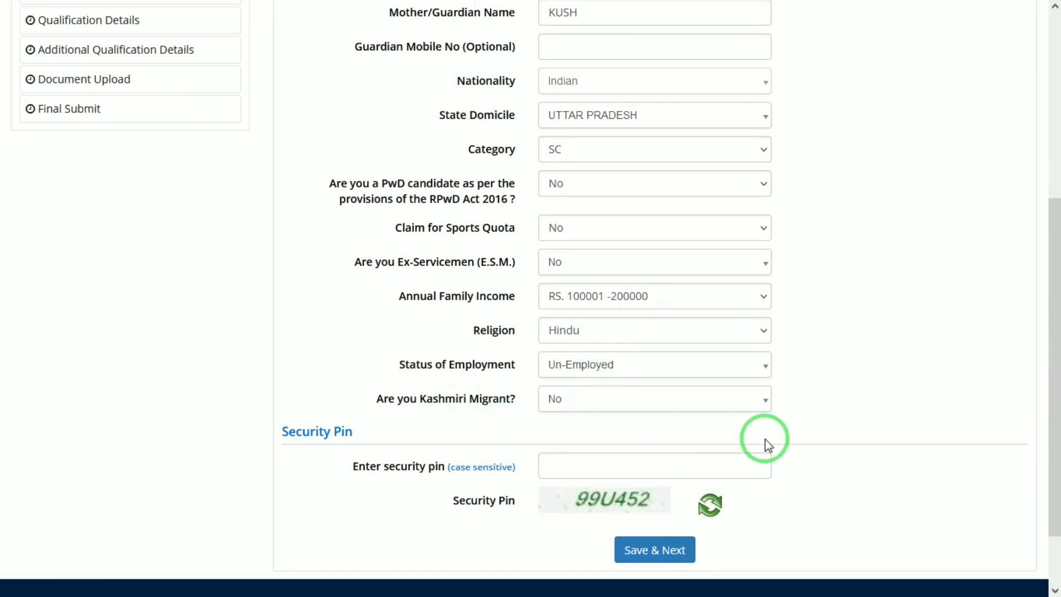
pyautogui.moveTo(1053, 323); pyautogui.dragTo(1053, 484)
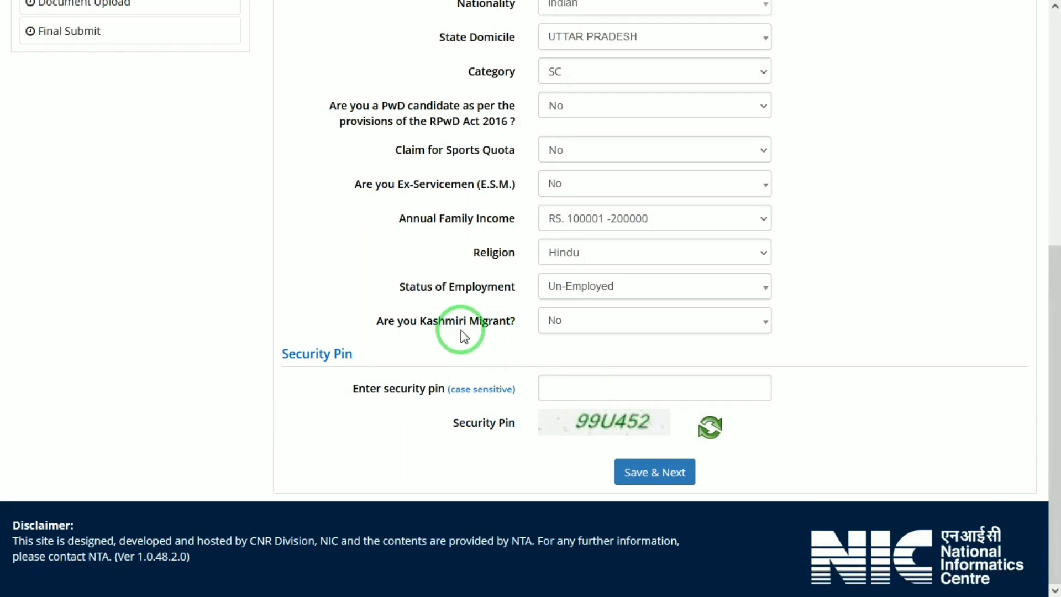
pyautogui.click(572, 385)
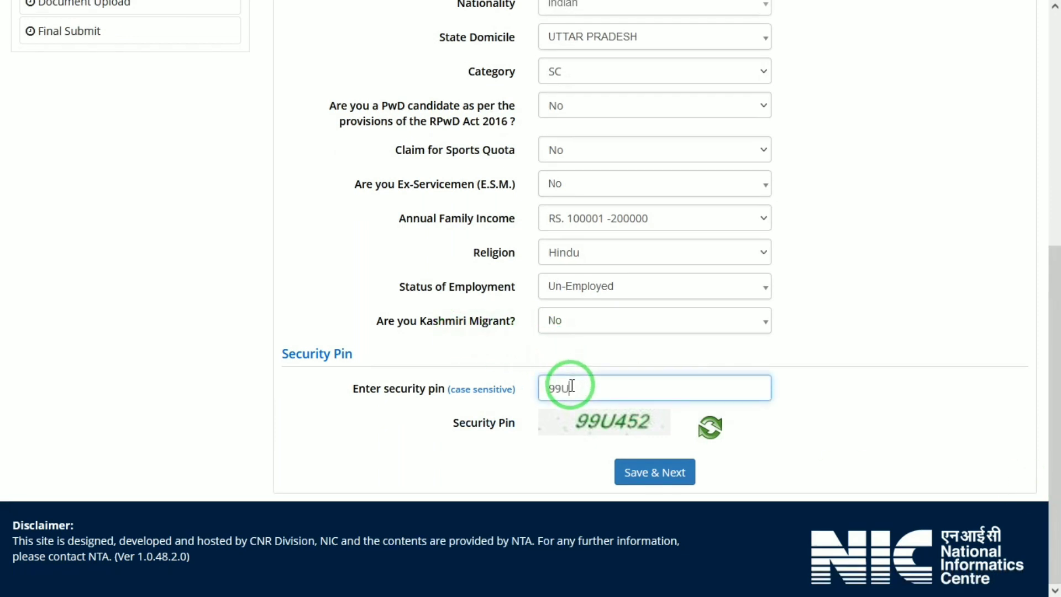
pyautogui.click(636, 472)
pyautogui.click(504, 330)
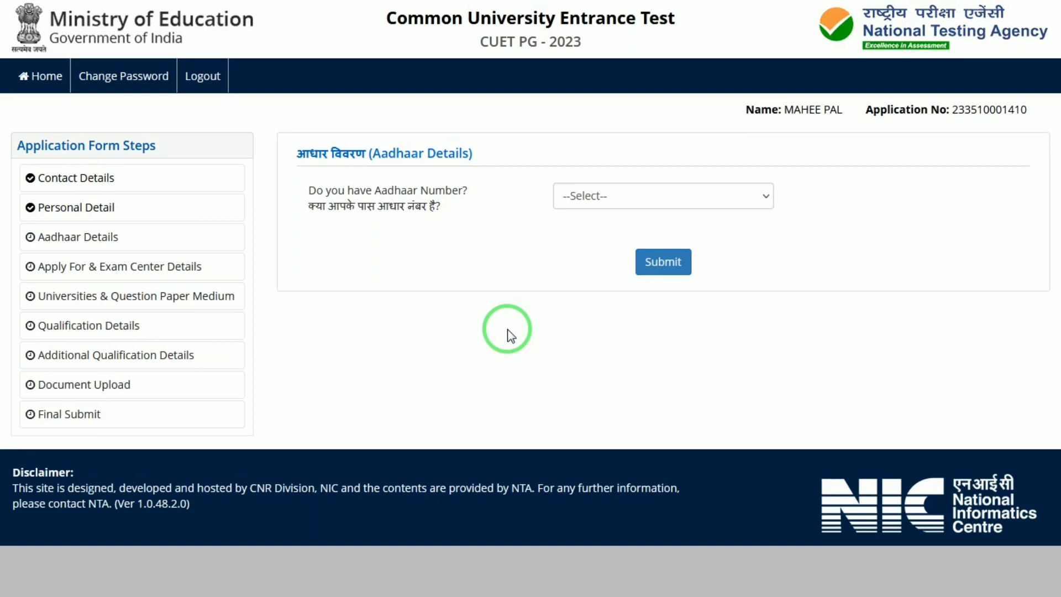
# Answer No to having an Aadhaar number and confirm the submission.
pyautogui.click(679, 200)
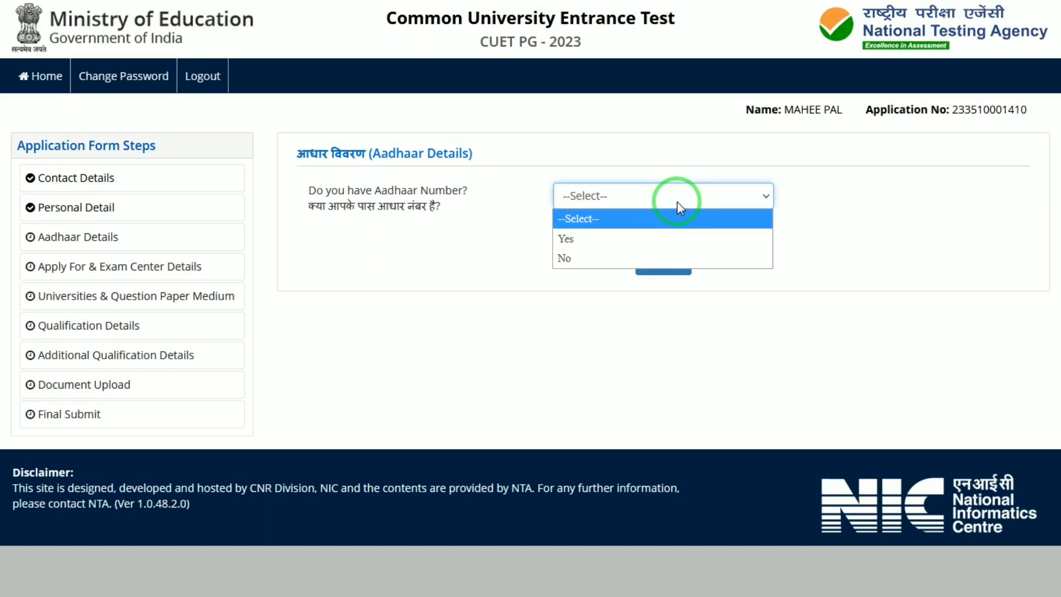
pyautogui.click(601, 265)
pyautogui.click(656, 252)
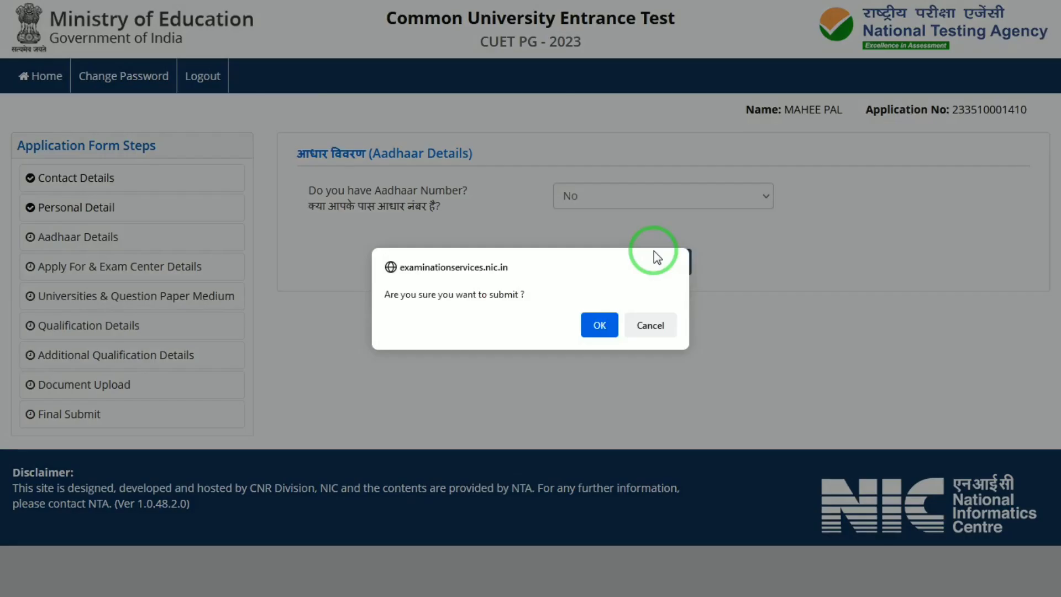
pyautogui.click(599, 325)
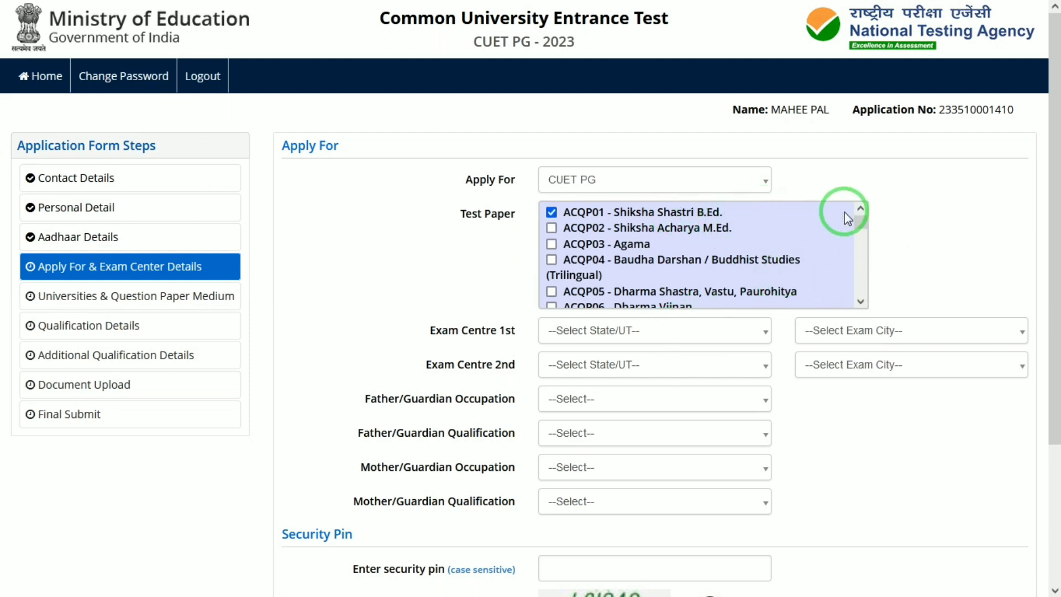
# Keep CUET PG as the application and set the first exam centre to DELHI (NCT), DELHI/NEW DELHI.
pyautogui.click(669, 181)
pyautogui.click(669, 181)
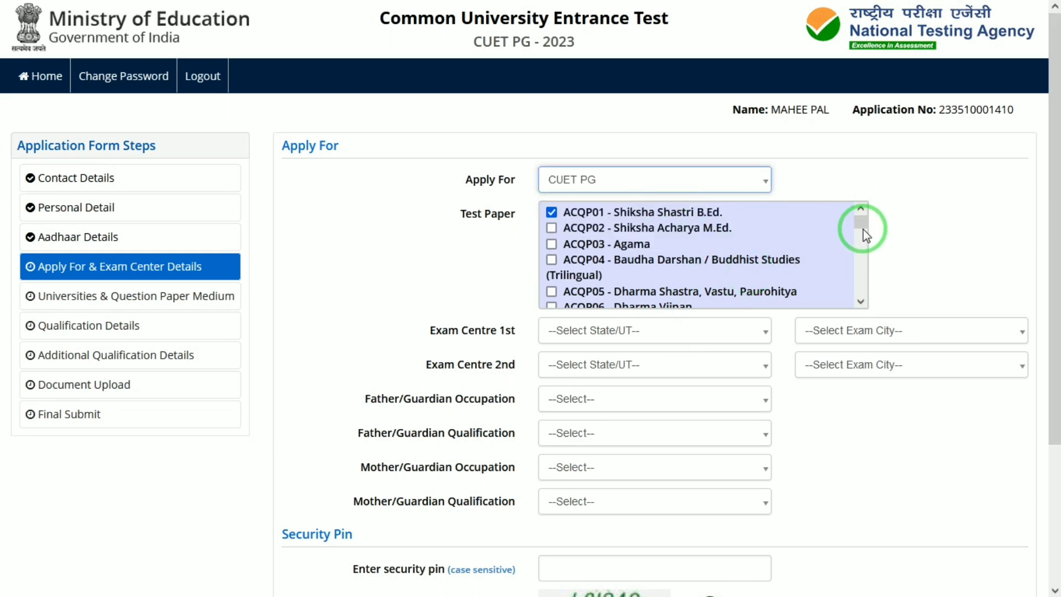
pyautogui.moveTo(863, 229); pyautogui.dragTo(882, 192)
pyautogui.click(611, 328)
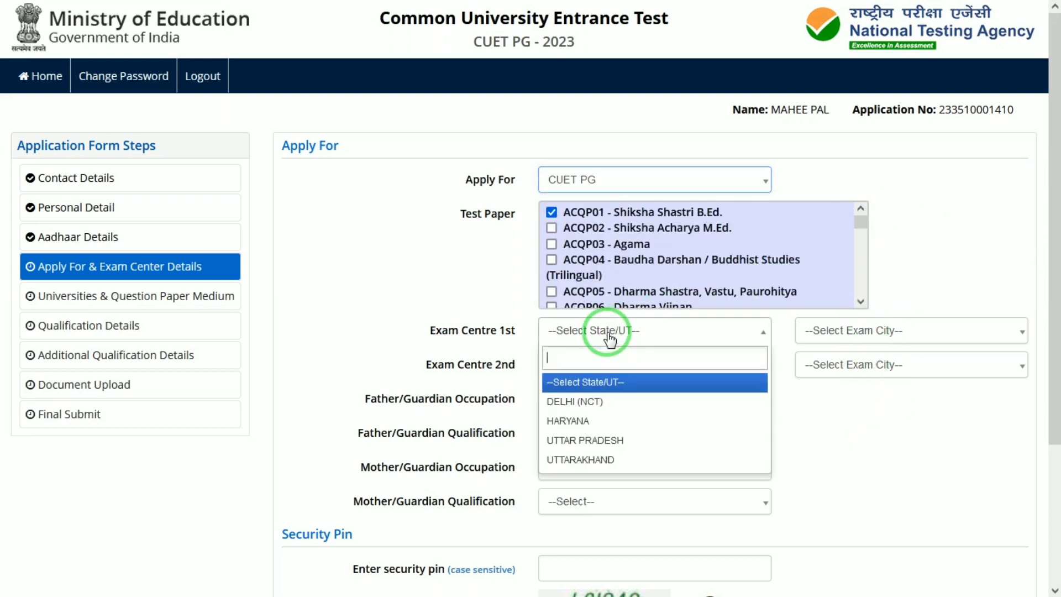
pyautogui.click(586, 403)
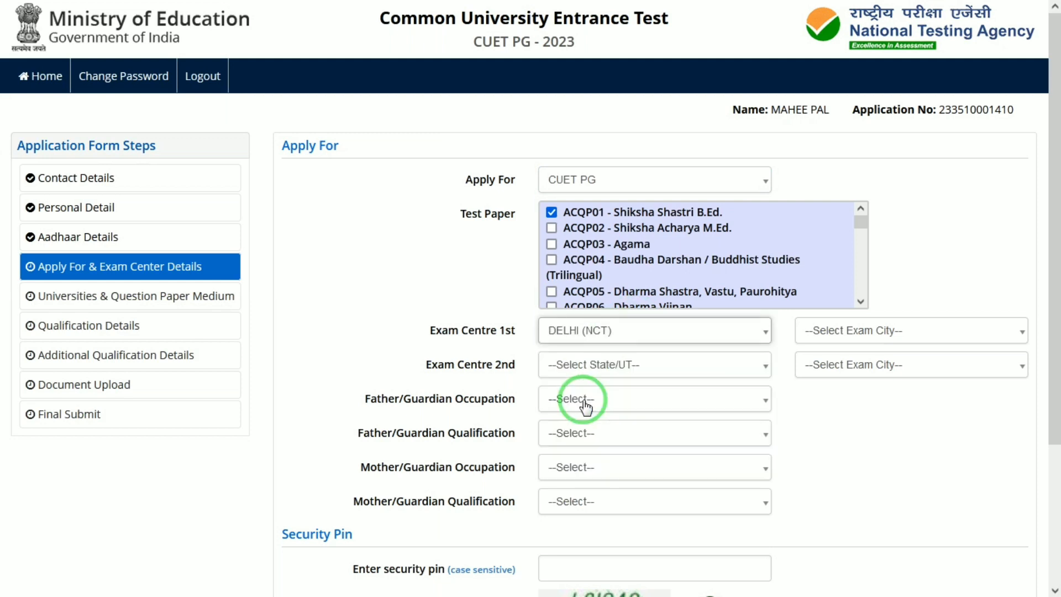
pyautogui.click(897, 334)
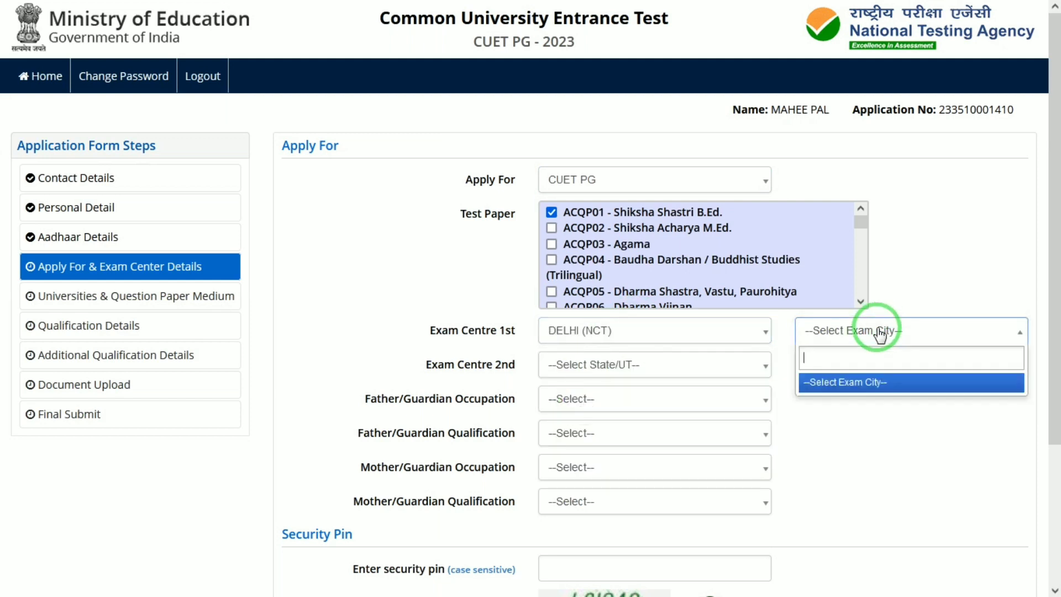
pyautogui.click(880, 332)
pyautogui.click(880, 333)
pyautogui.click(880, 332)
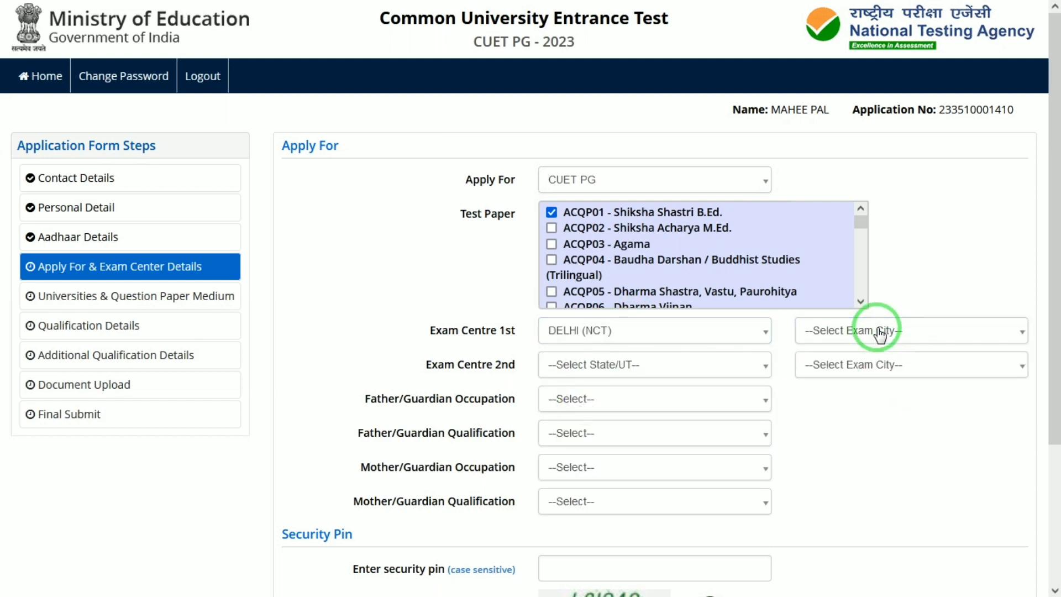
pyautogui.click(880, 333)
pyautogui.click(839, 369)
pyautogui.click(840, 401)
# Set the second exam centre to UTTAR PRADESH, ALLAHABAD/PRAYAGRAJ.
pyautogui.click(685, 370)
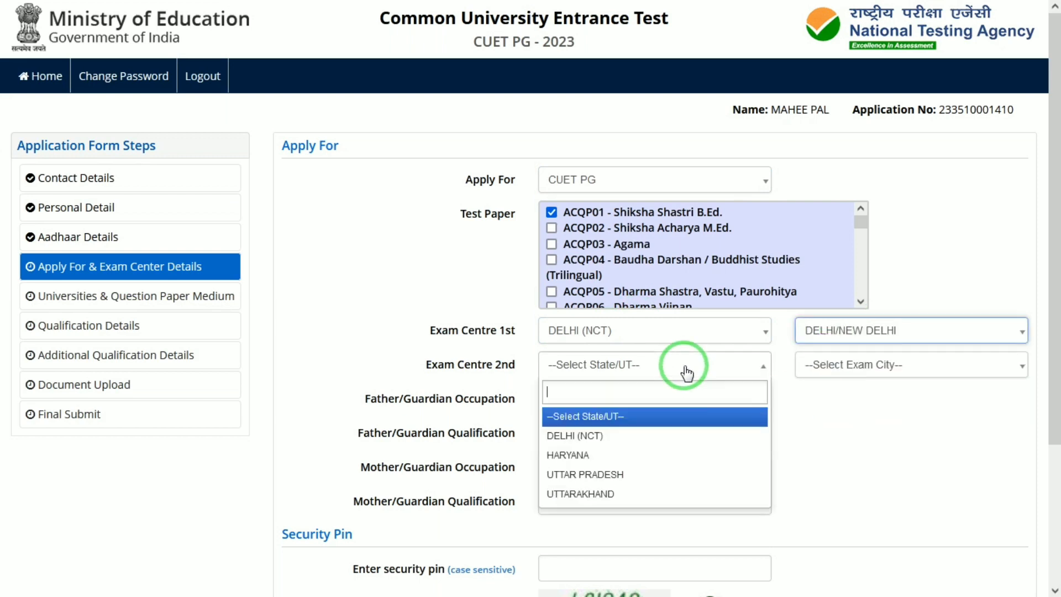
pyautogui.click(586, 474)
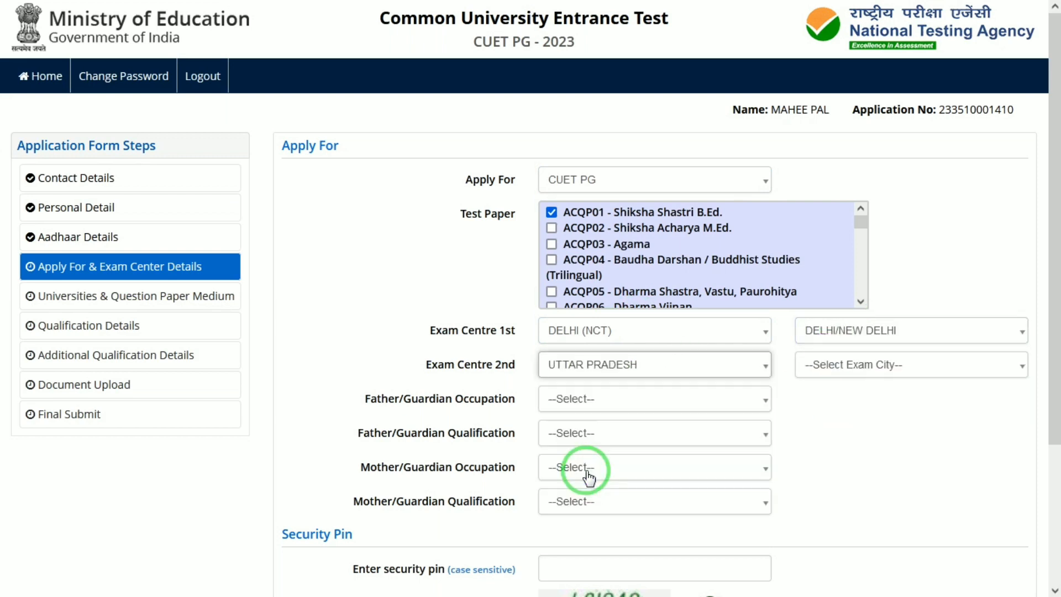
pyautogui.click(829, 372)
pyautogui.click(834, 362)
pyautogui.click(835, 362)
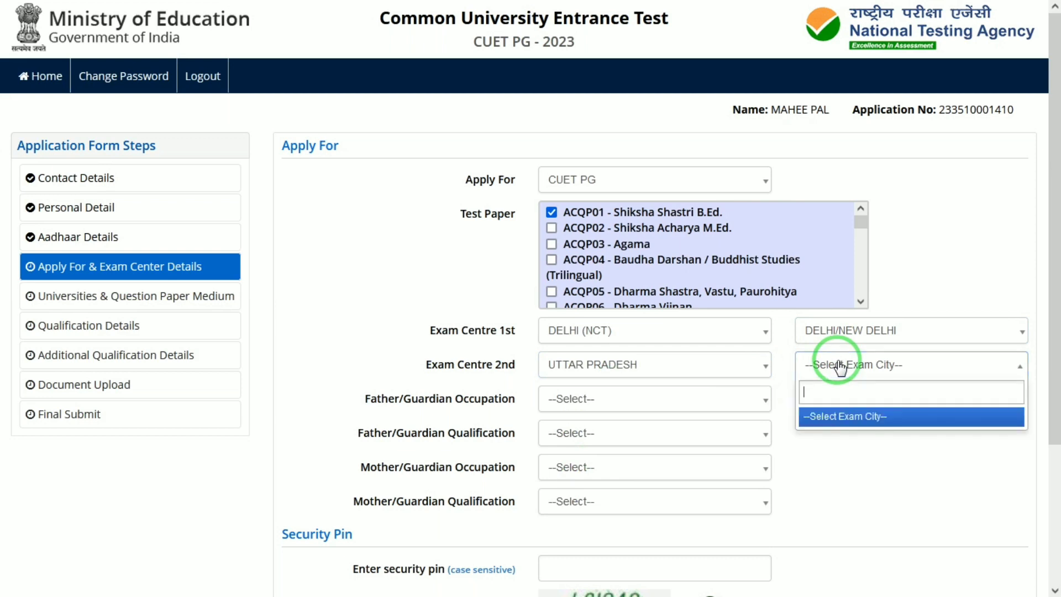
pyautogui.click(839, 365)
pyautogui.click(840, 366)
pyautogui.click(839, 366)
pyautogui.click(840, 367)
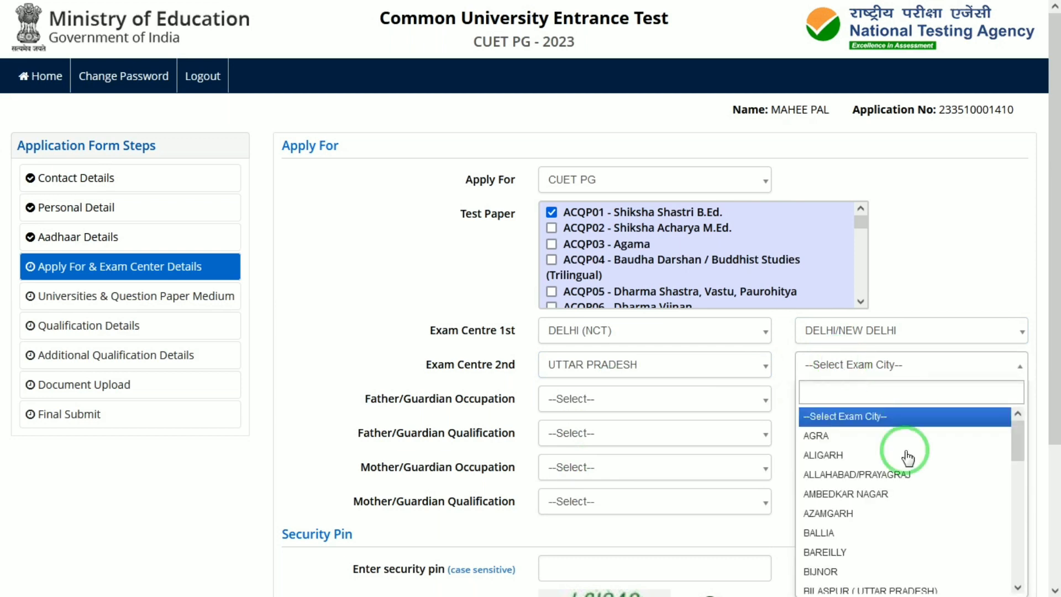
pyautogui.click(837, 474)
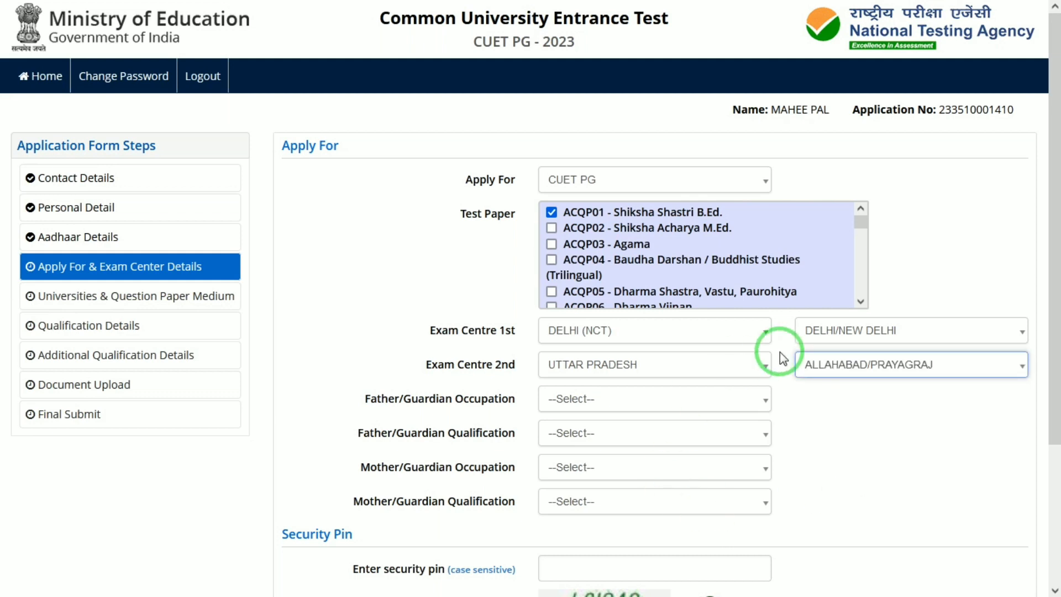
# Set father: Business, Matriculate; mother: Agriculture, Matriculate.
pyautogui.click(608, 400)
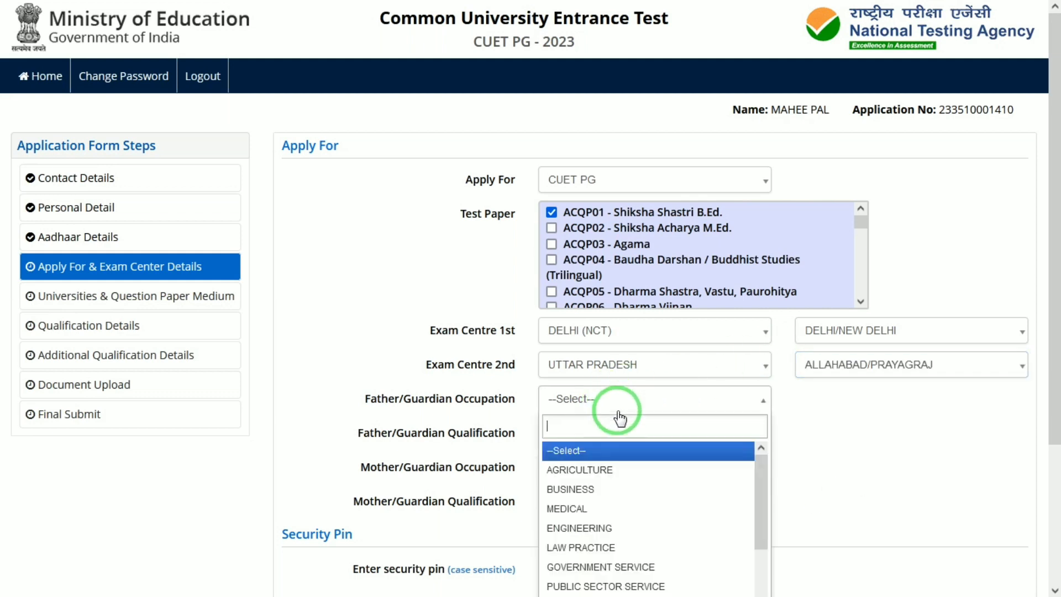
pyautogui.click(575, 488)
pyautogui.click(592, 434)
pyautogui.click(581, 523)
pyautogui.click(580, 468)
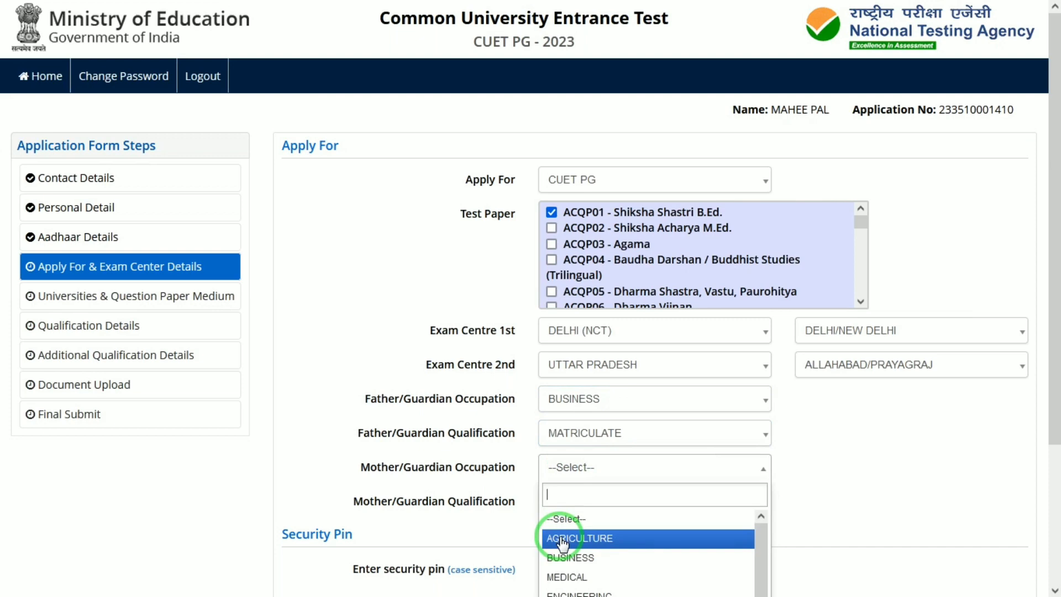
pyautogui.click(560, 539)
pyautogui.click(603, 515)
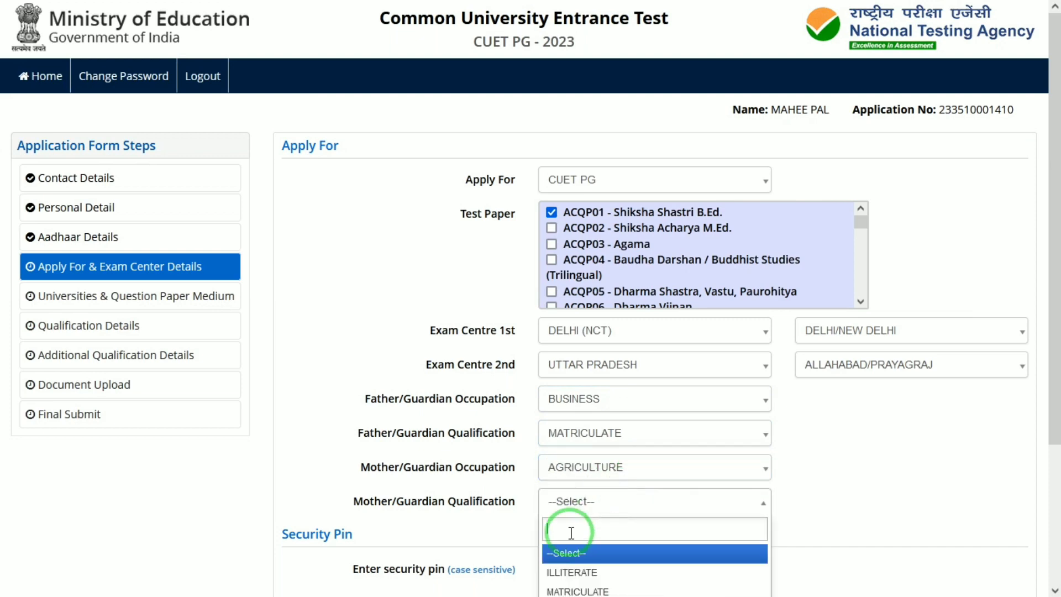
pyautogui.click(572, 591)
# Enter the security pin, then save and confirm submitting the Apply For section.
pyautogui.moveTo(1053, 273); pyautogui.dragTo(1054, 355)
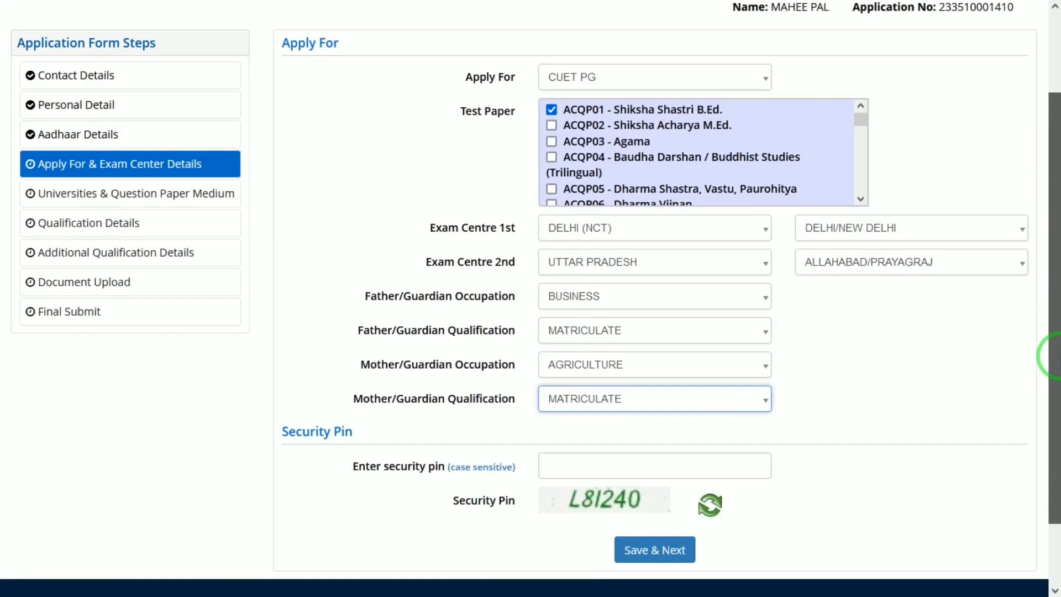
pyautogui.click(620, 446)
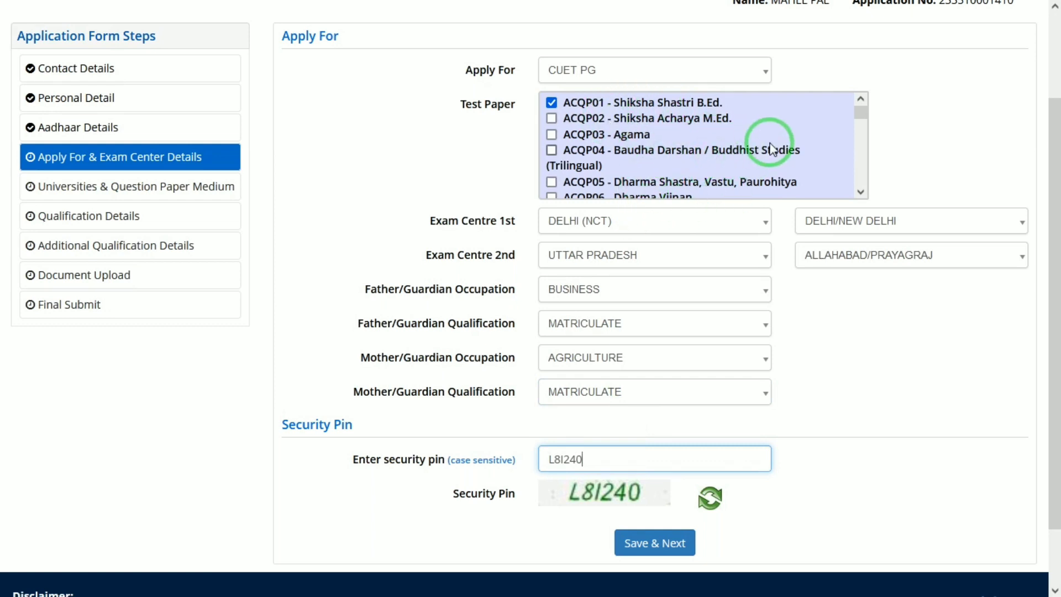
pyautogui.click(645, 543)
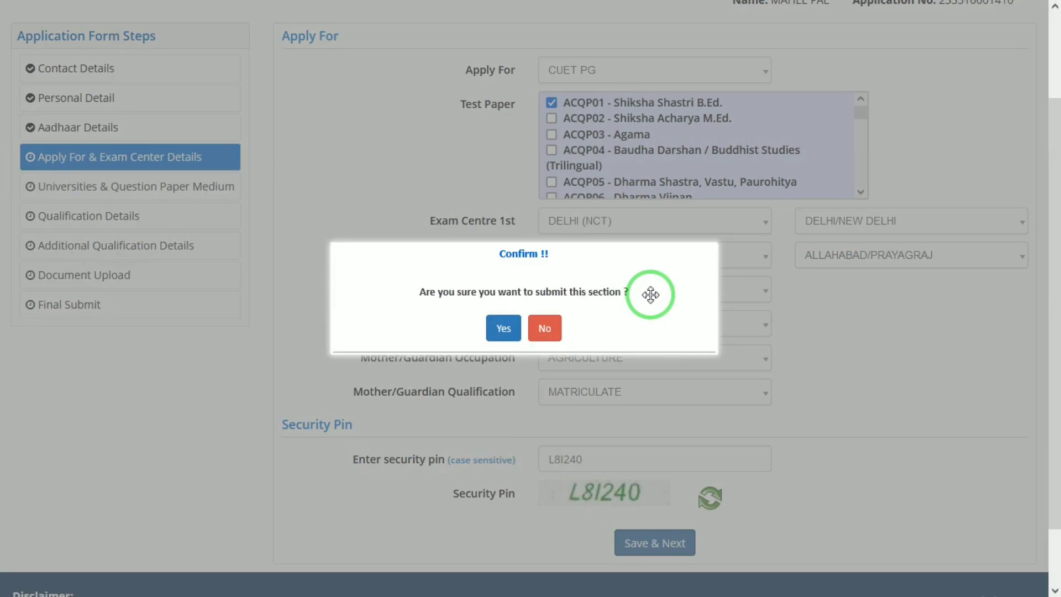
pyautogui.click(504, 327)
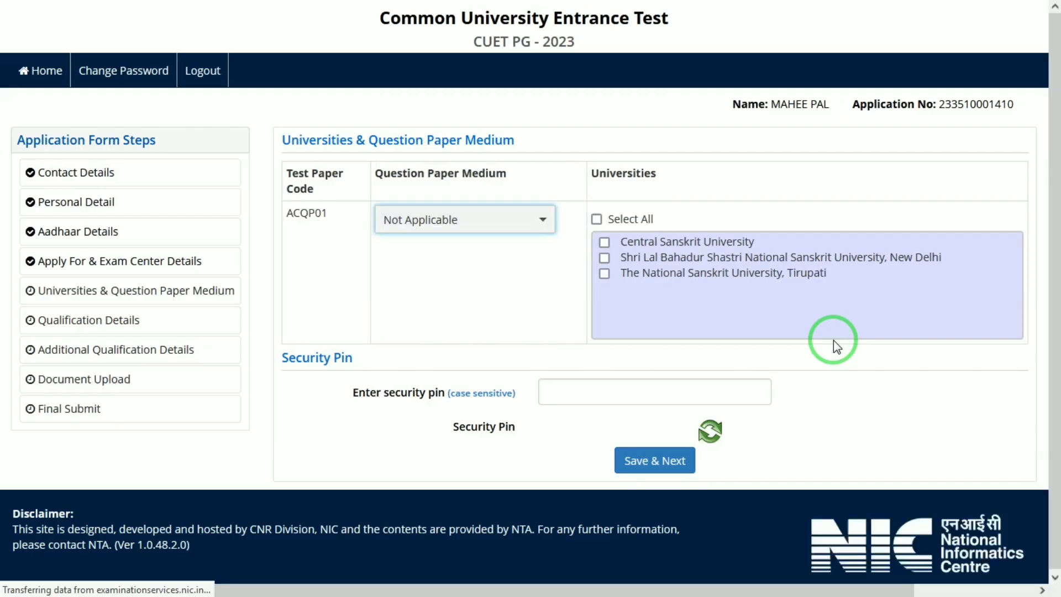
# Keep medium Not Applicable, select all three universities, and submit with the security pin.
pyautogui.click(416, 236)
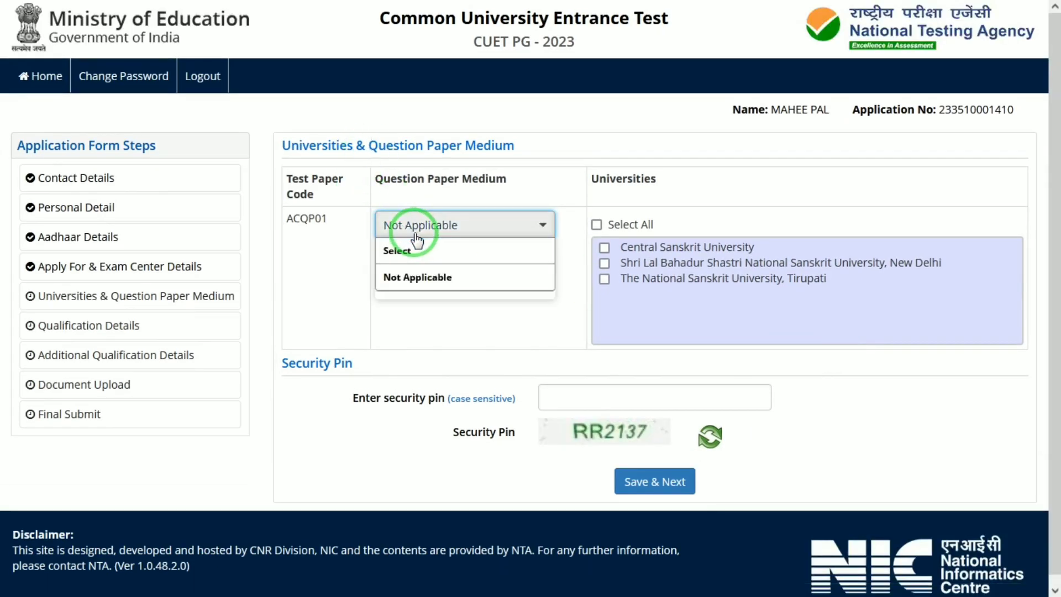
pyautogui.click(416, 235)
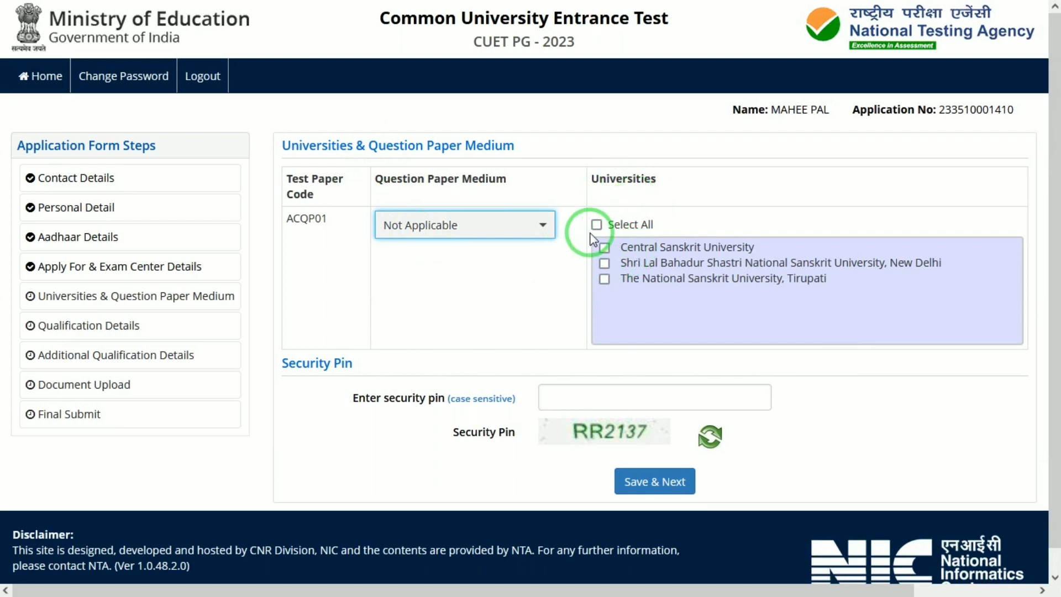
pyautogui.click(606, 249)
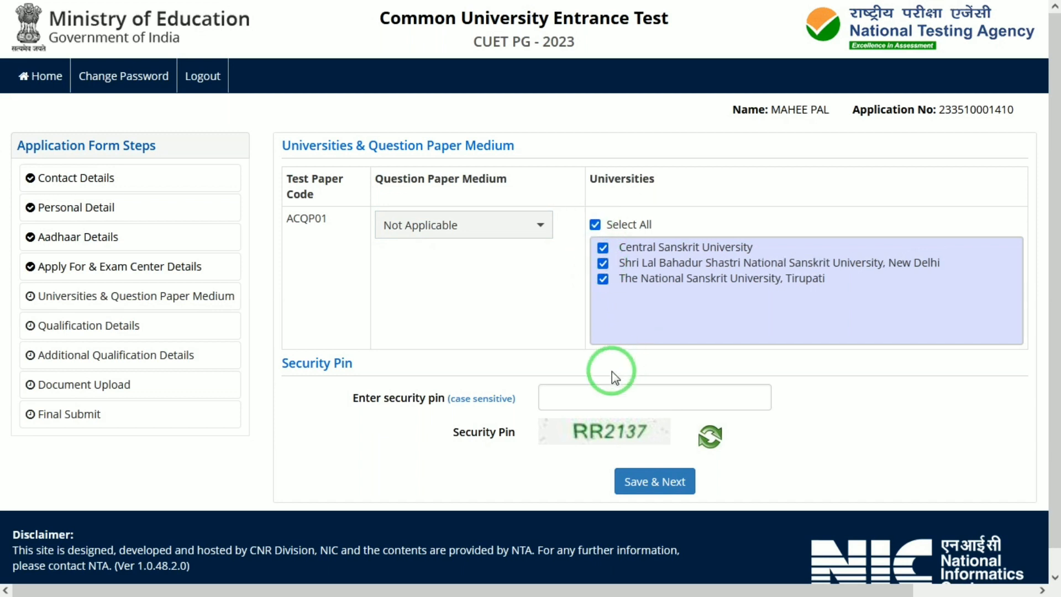
pyautogui.click(601, 401)
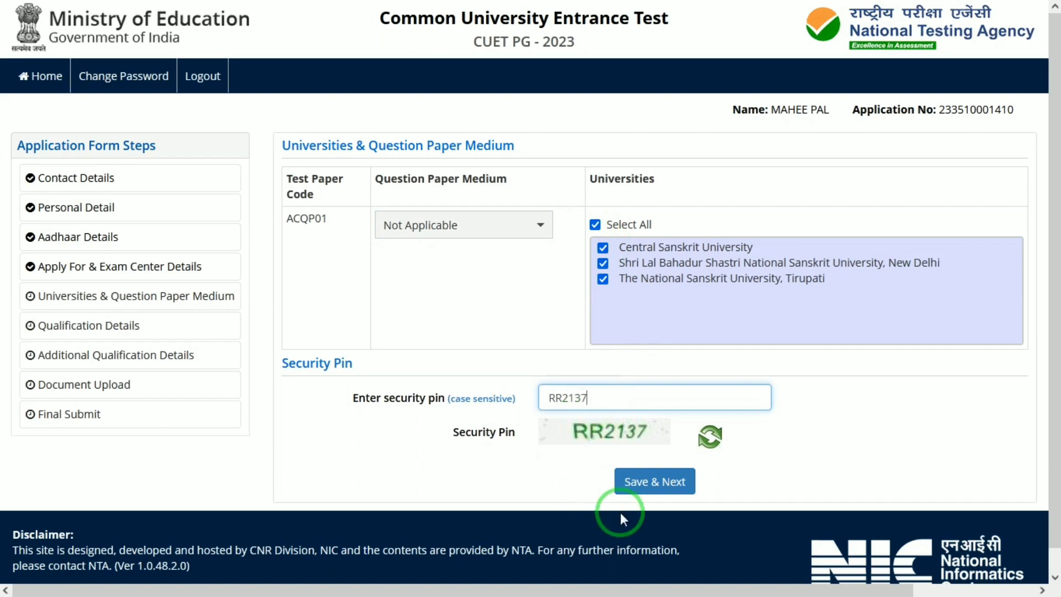
pyautogui.click(643, 484)
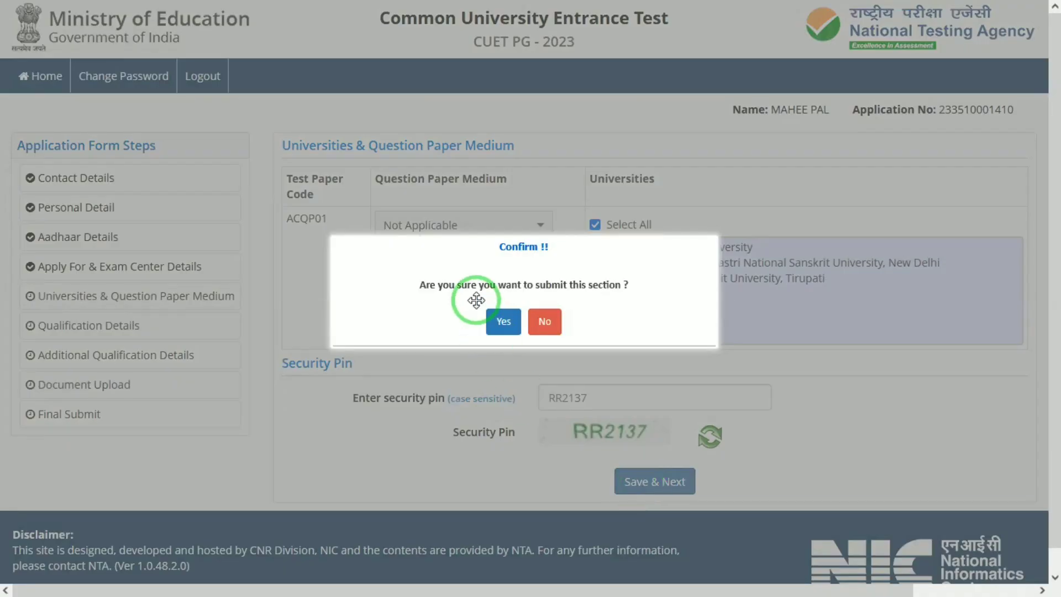
pyautogui.click(503, 321)
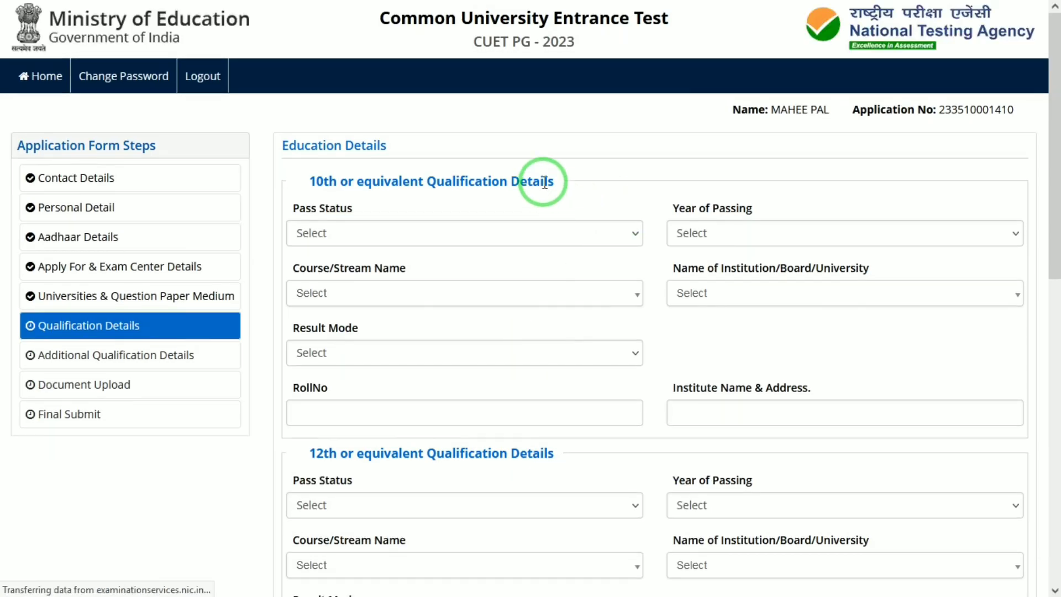
# Set the 10th as Passed in 2015 with course 10th or Equivalent.
pyautogui.click(457, 237)
pyautogui.click(374, 275)
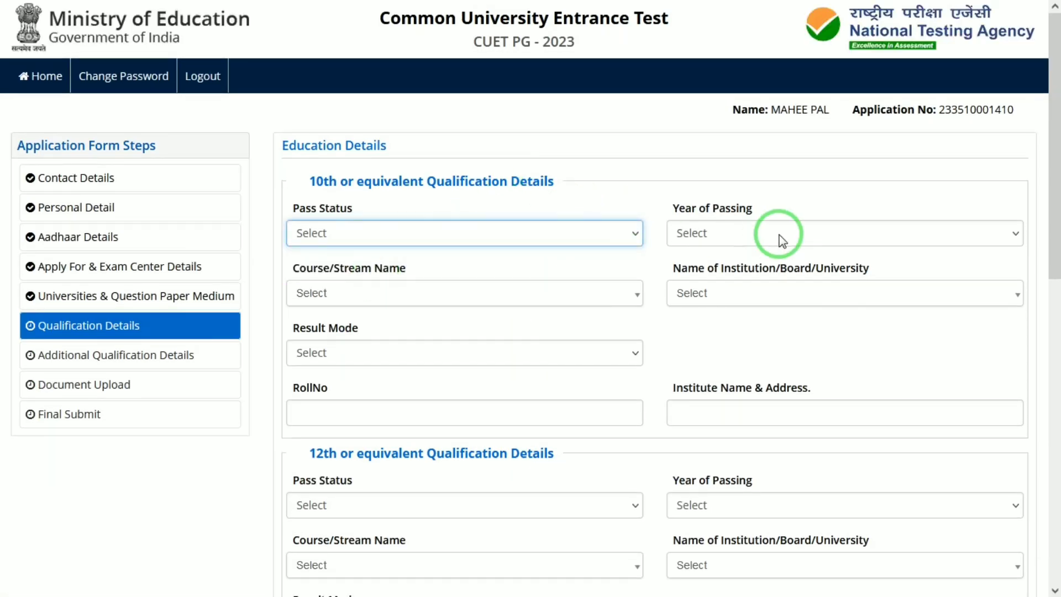
pyautogui.click(742, 239)
pyautogui.write('2015')
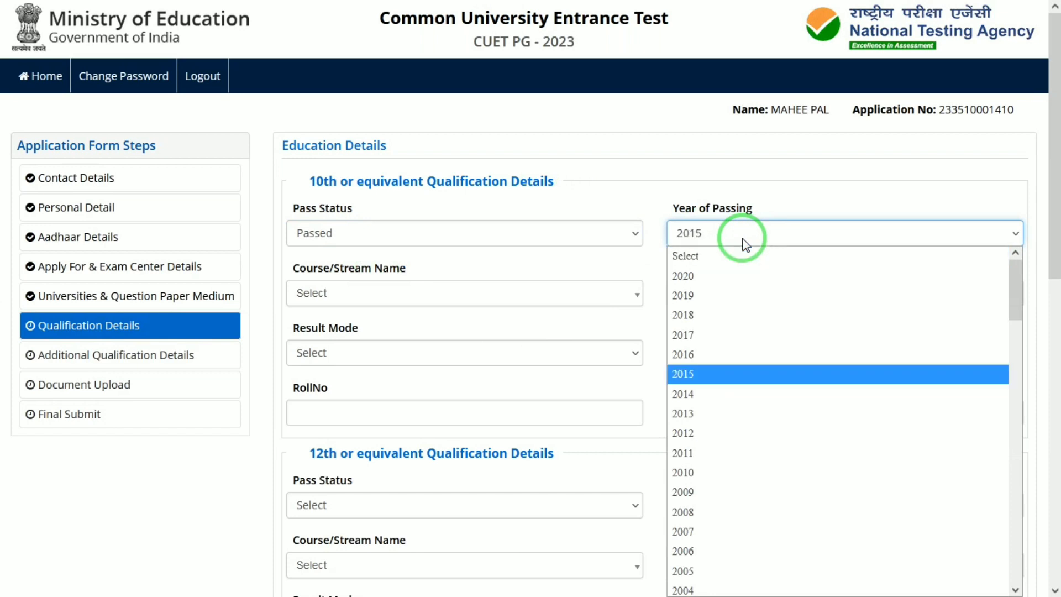
pyautogui.press('Tab')
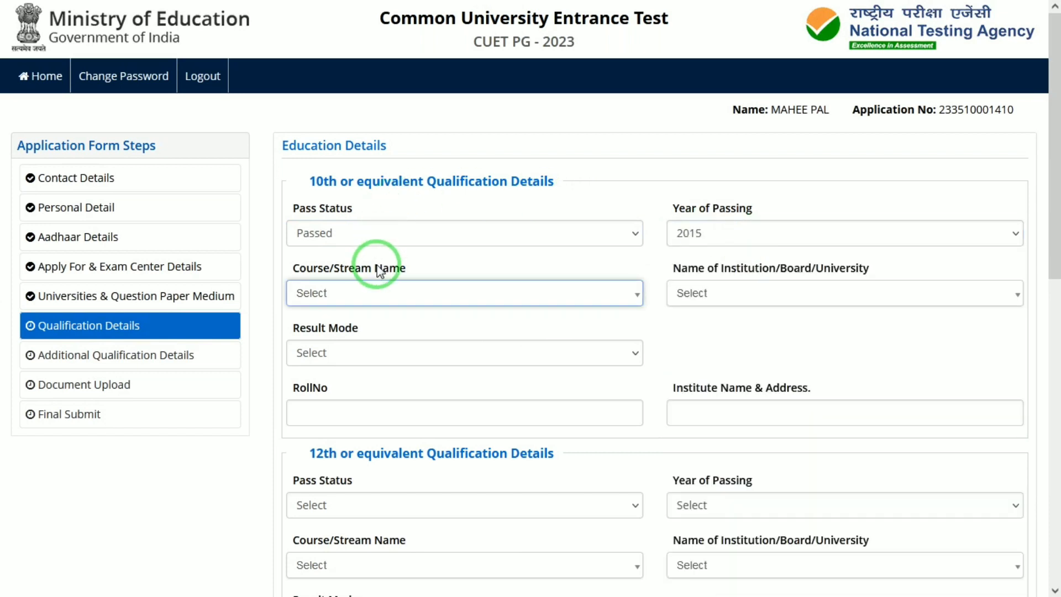
pyautogui.click(356, 292)
pyautogui.click(327, 362)
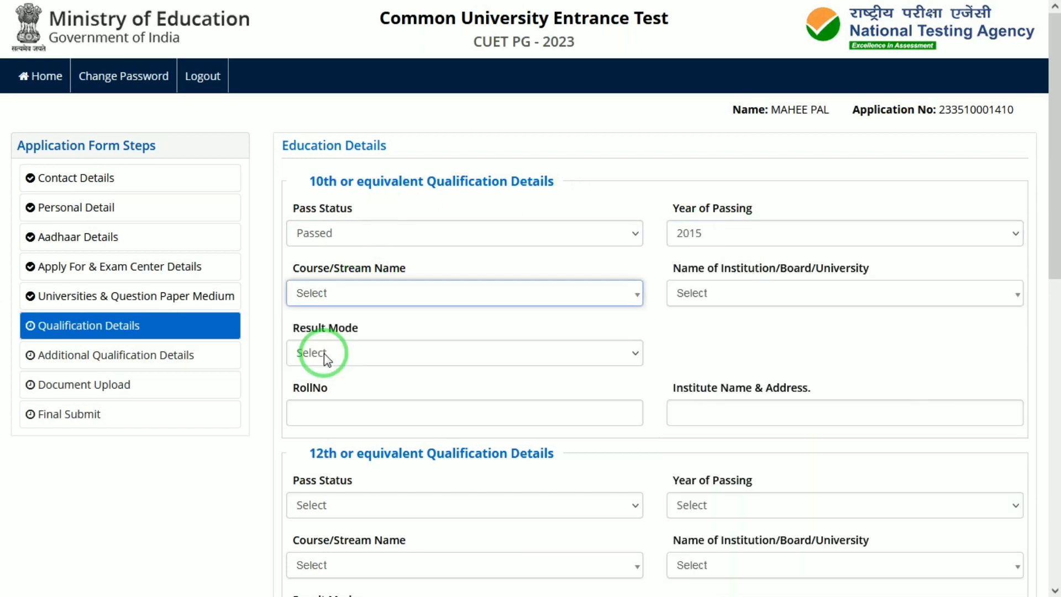
pyautogui.click(340, 297)
pyautogui.click(315, 362)
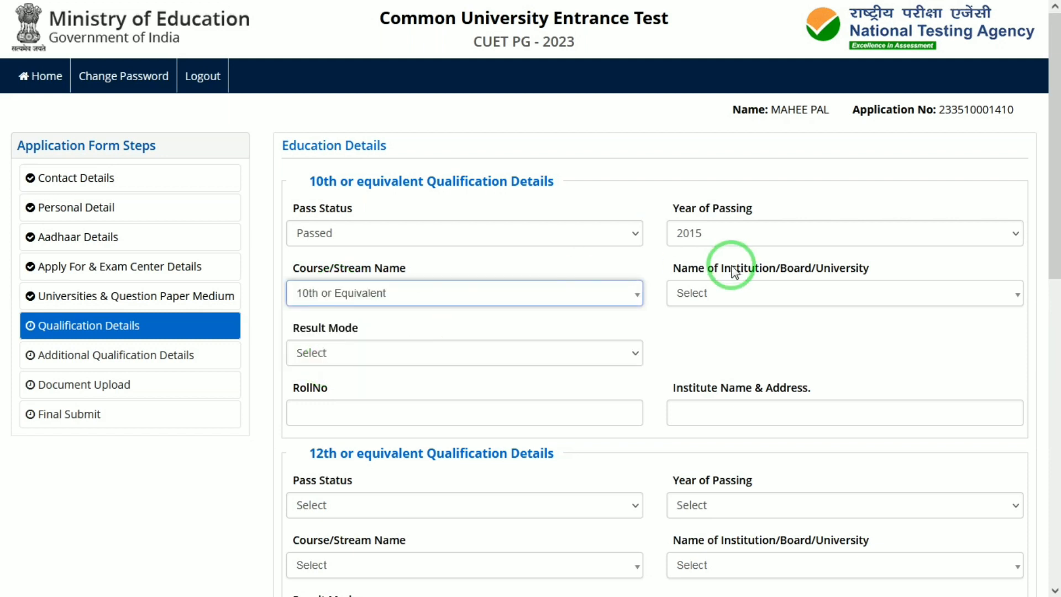
# Choose Uttarakhand Board of School Education and Percentage as the 10th result mode.
pyautogui.click(733, 301)
pyautogui.write('utt')
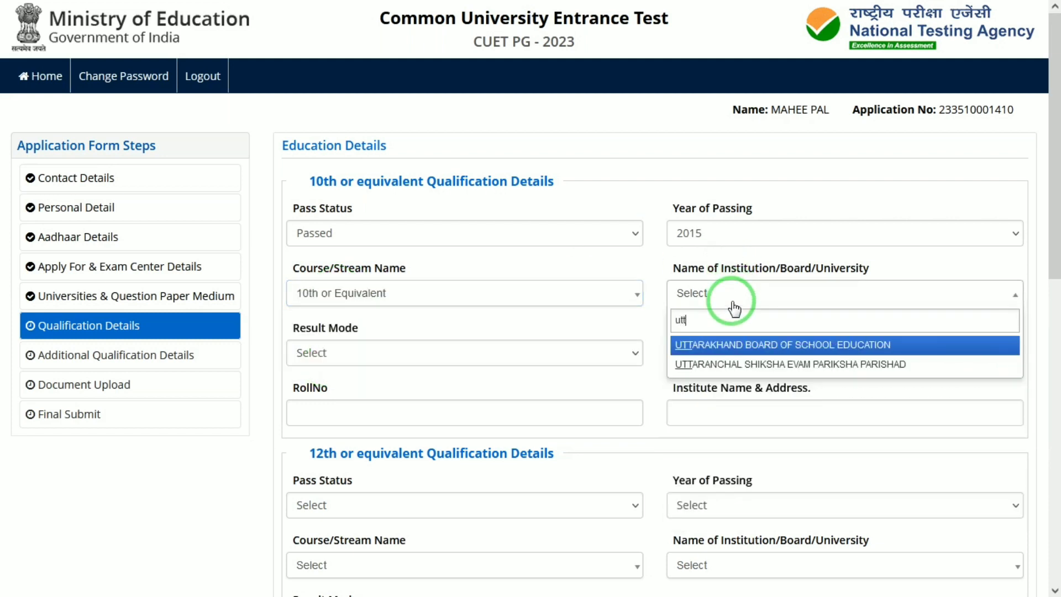
pyautogui.press('Return')
pyautogui.click(463, 356)
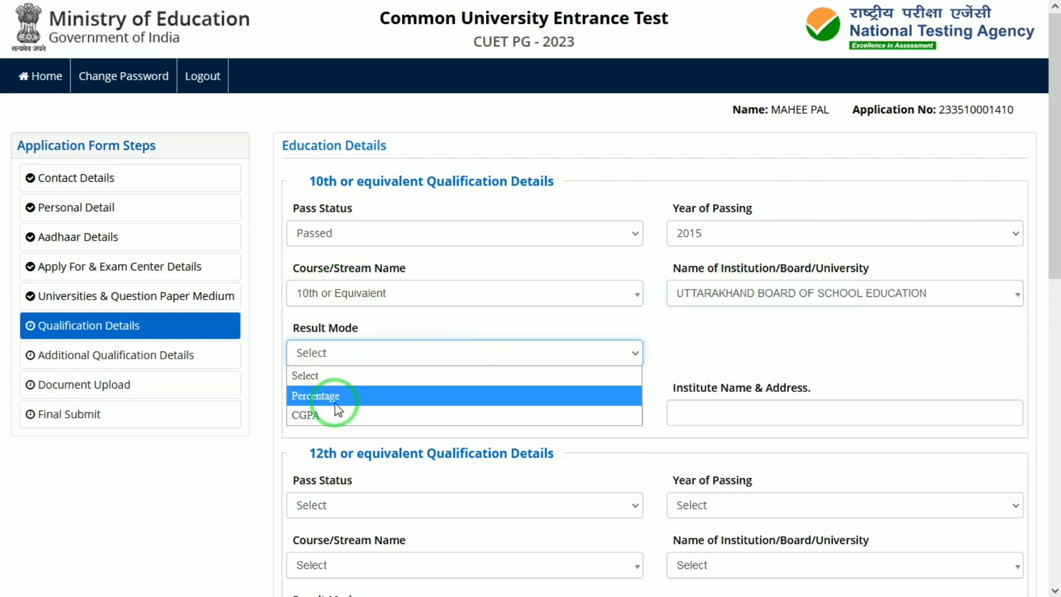
pyautogui.click(337, 397)
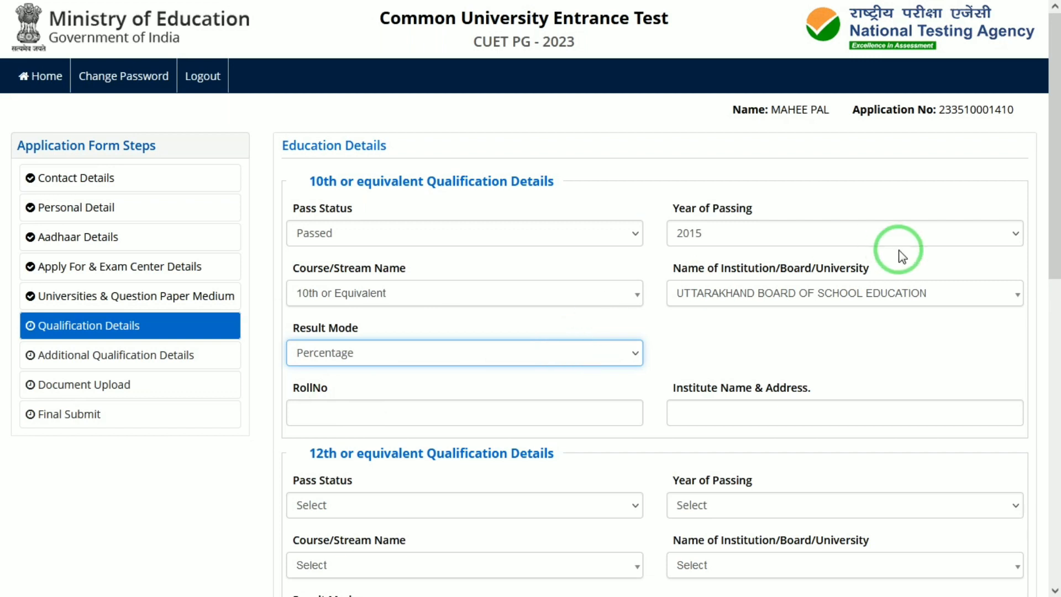
pyautogui.moveTo(1053, 230); pyautogui.dragTo(1053, 256)
# Re-enter 2015 and 10th or Equivalent, switching the board to Andhra Pradesh Board of Secondary Education.
pyautogui.click(726, 237)
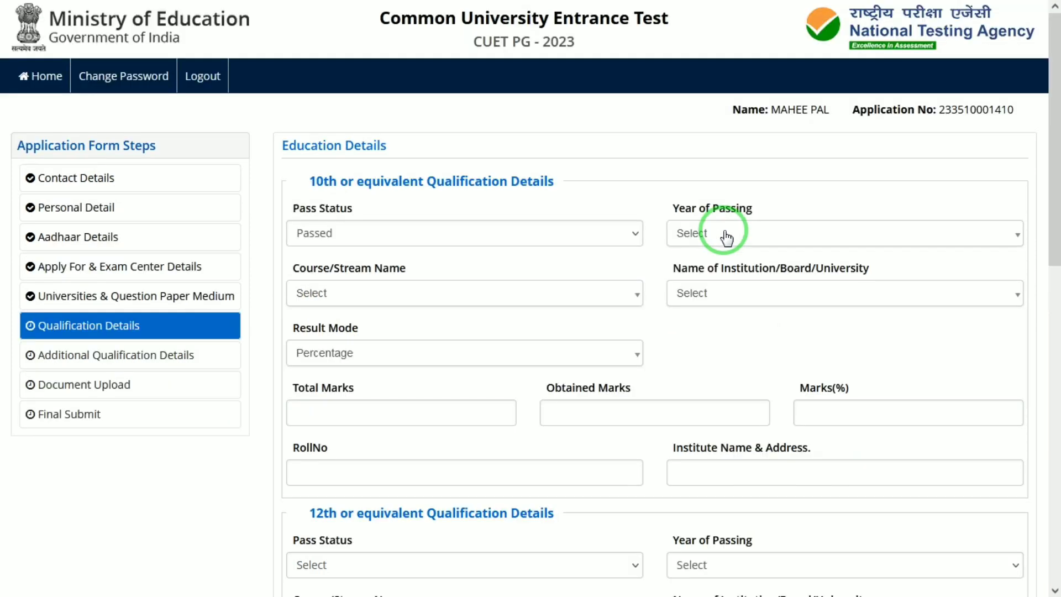
pyautogui.click(693, 239)
pyautogui.write('2')
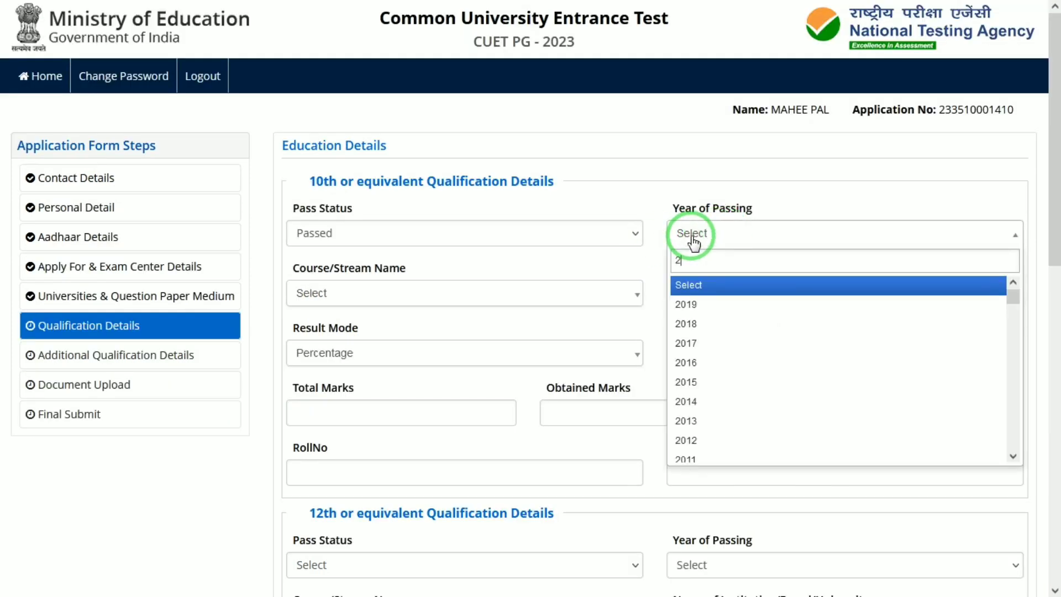
pyautogui.write('015')
pyautogui.press('Return')
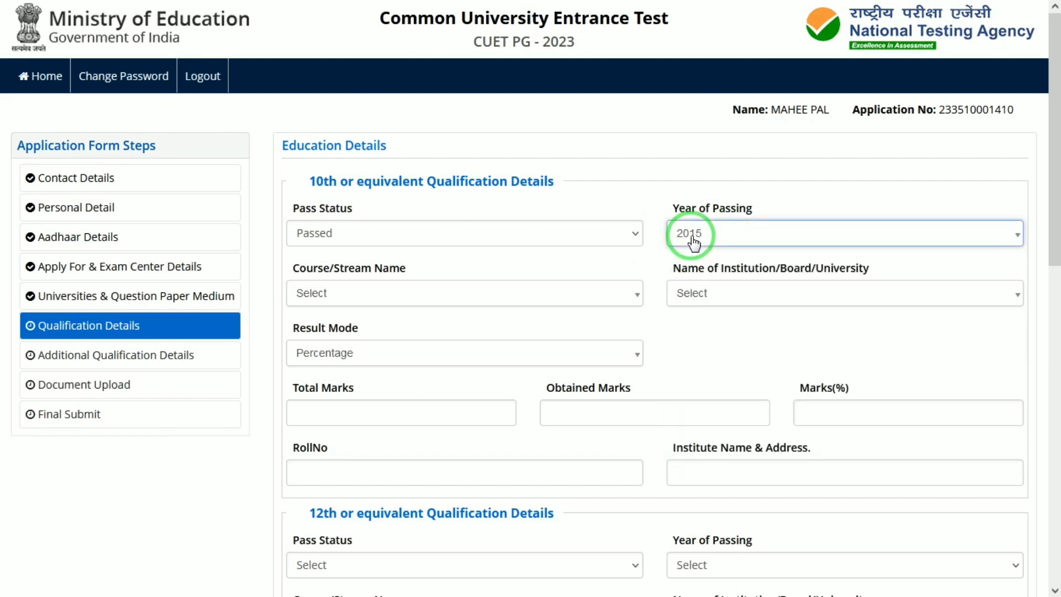
pyautogui.click(525, 299)
pyautogui.click(409, 366)
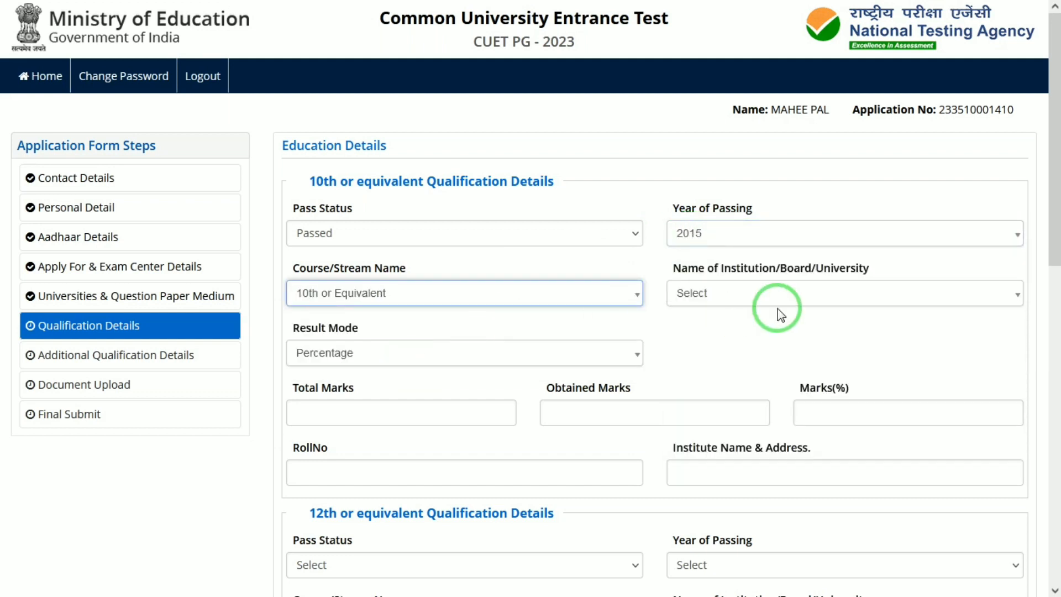
pyautogui.click(787, 300)
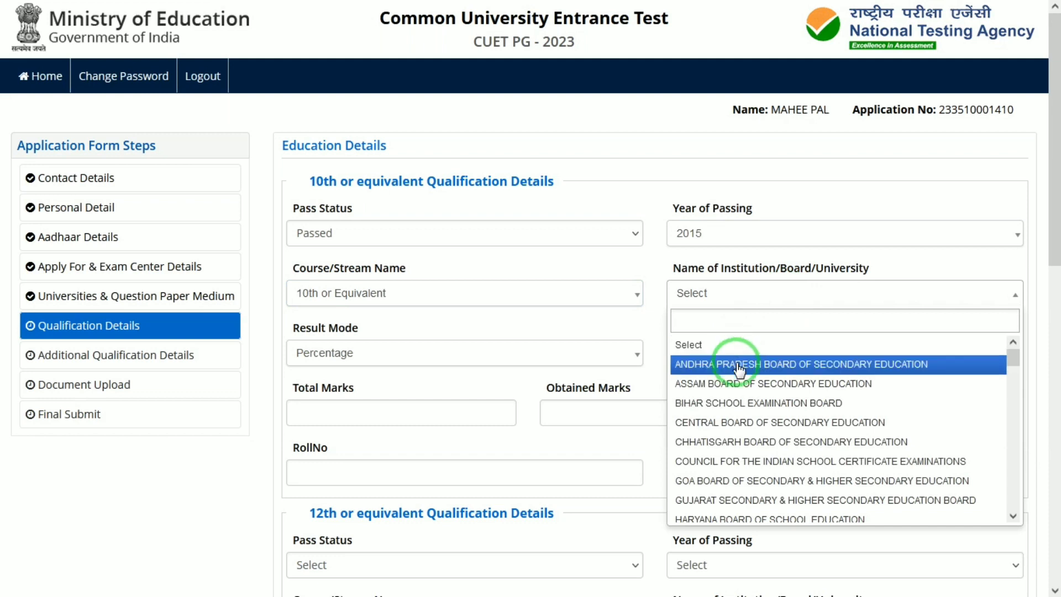
pyautogui.click(736, 362)
pyautogui.click(504, 364)
pyautogui.click(504, 363)
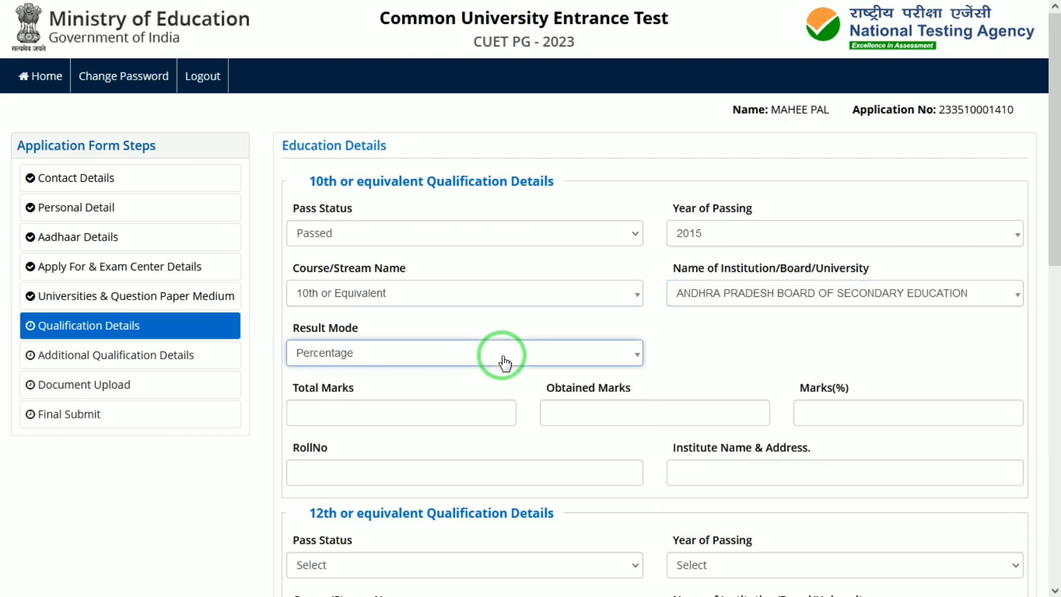
# Enter 600 total and 500 obtained marks, and 'janta' as the institute name.
pyautogui.click(408, 411)
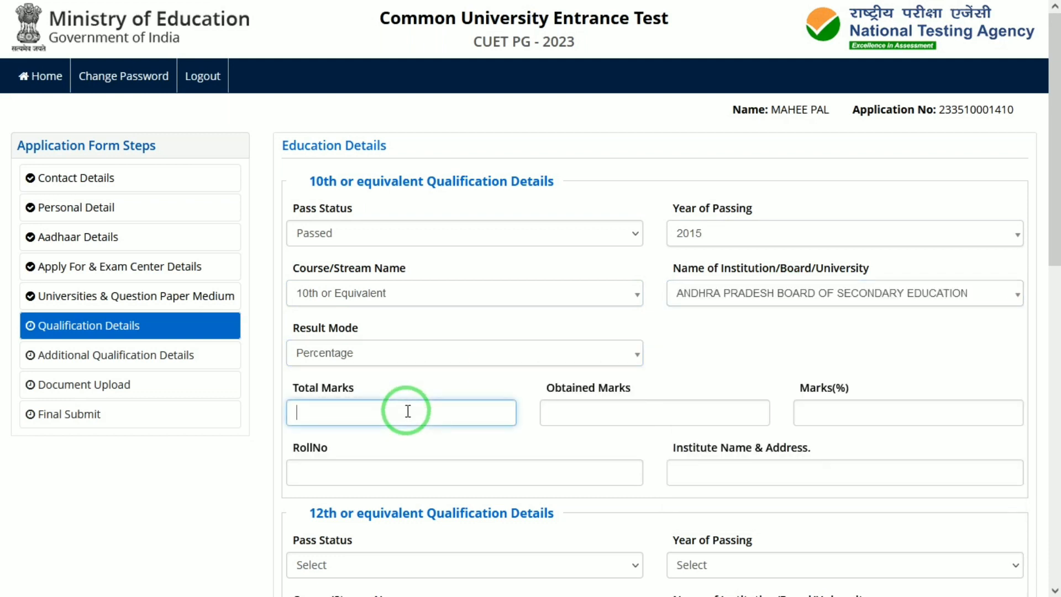
pyautogui.write('600')
pyautogui.press('Tab')
pyautogui.write('500')
pyautogui.press('Tab')
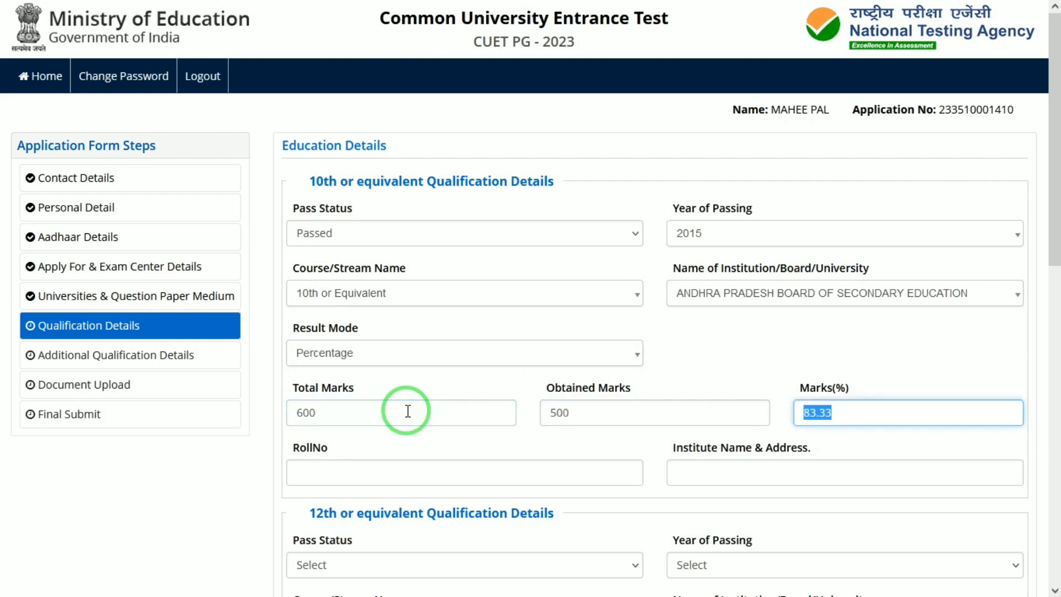
pyautogui.click(319, 473)
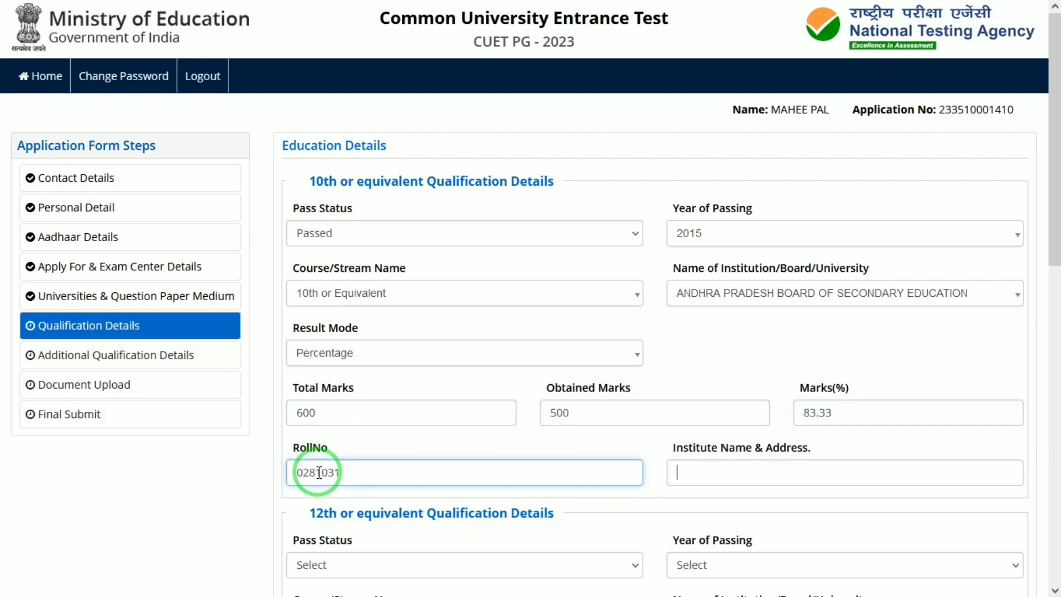
pyautogui.write('janta')
pyautogui.press('Tab')
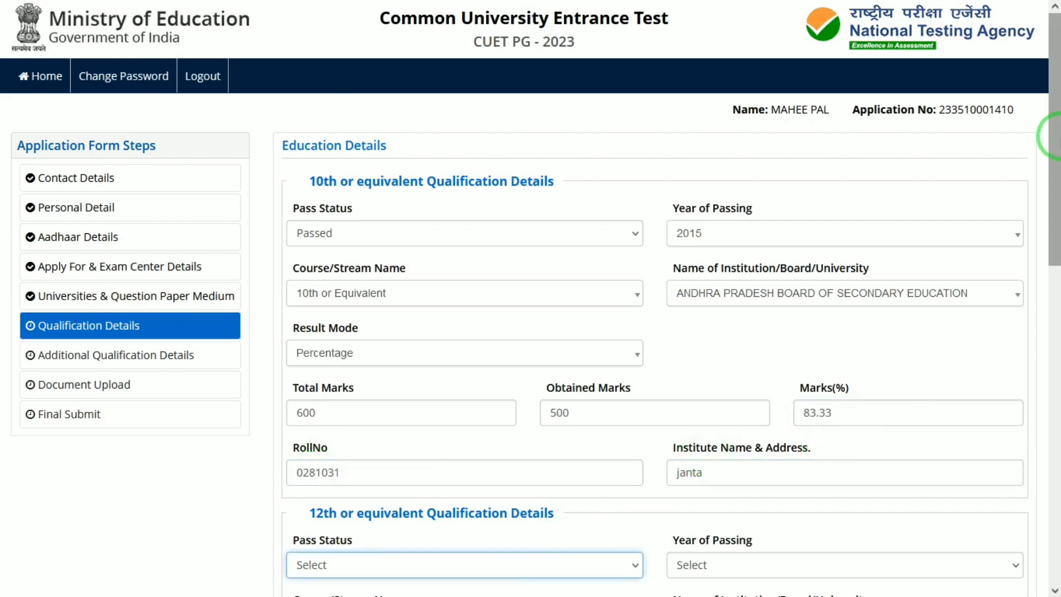
# Mark the 12th as Passed in 2017.
pyautogui.scroll(-3, 1049, 260)
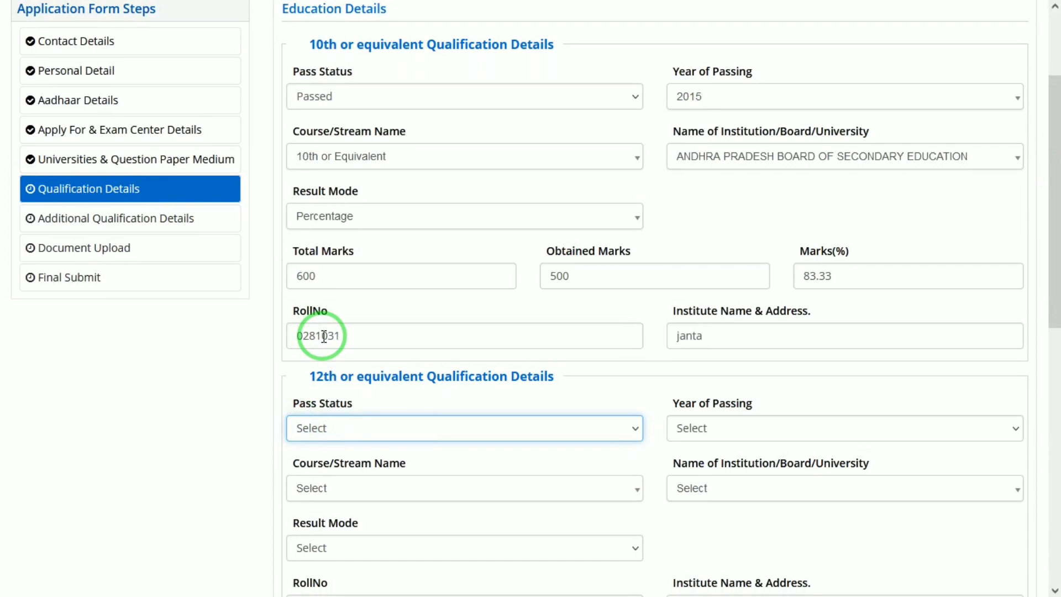
pyautogui.click(367, 427)
pyautogui.click(326, 479)
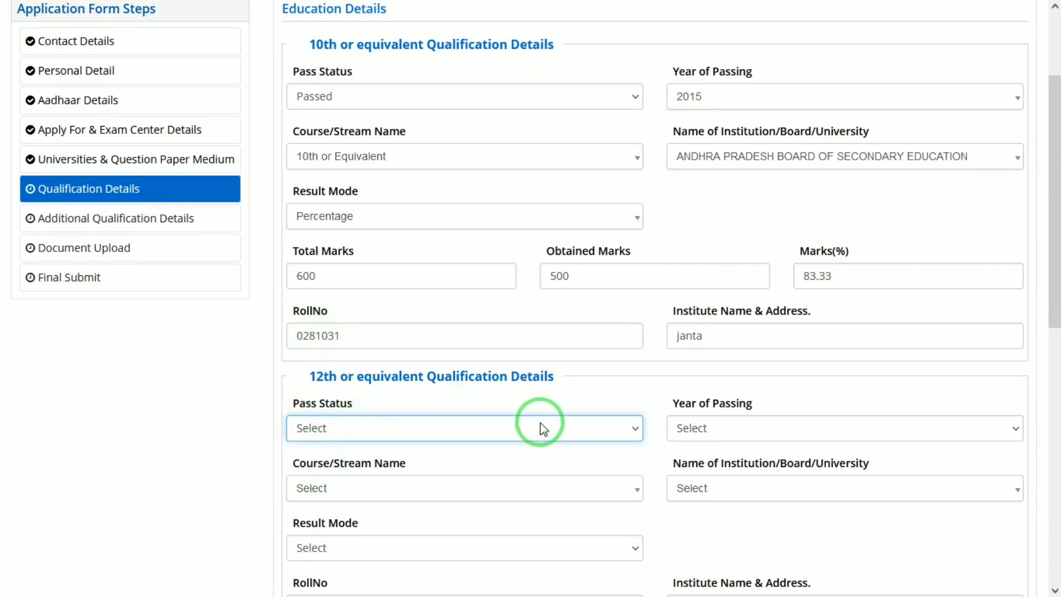
pyautogui.click(694, 428)
pyautogui.press('Down')
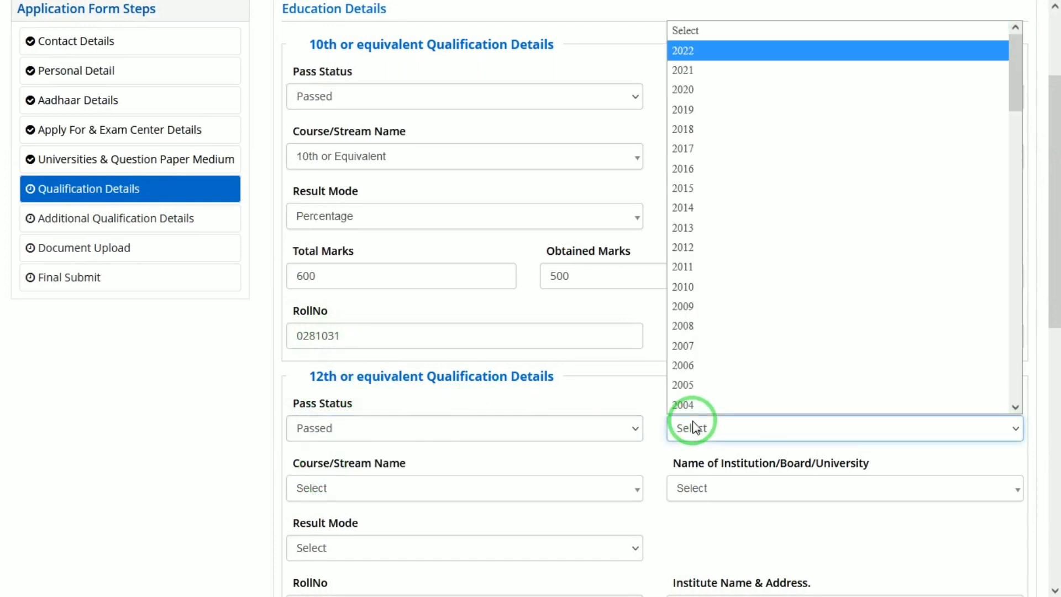
pyautogui.press('Down')
pyautogui.press('Down')
pyautogui.press('Down')
pyautogui.press('Down')
pyautogui.press('Down')
pyautogui.press('Return')
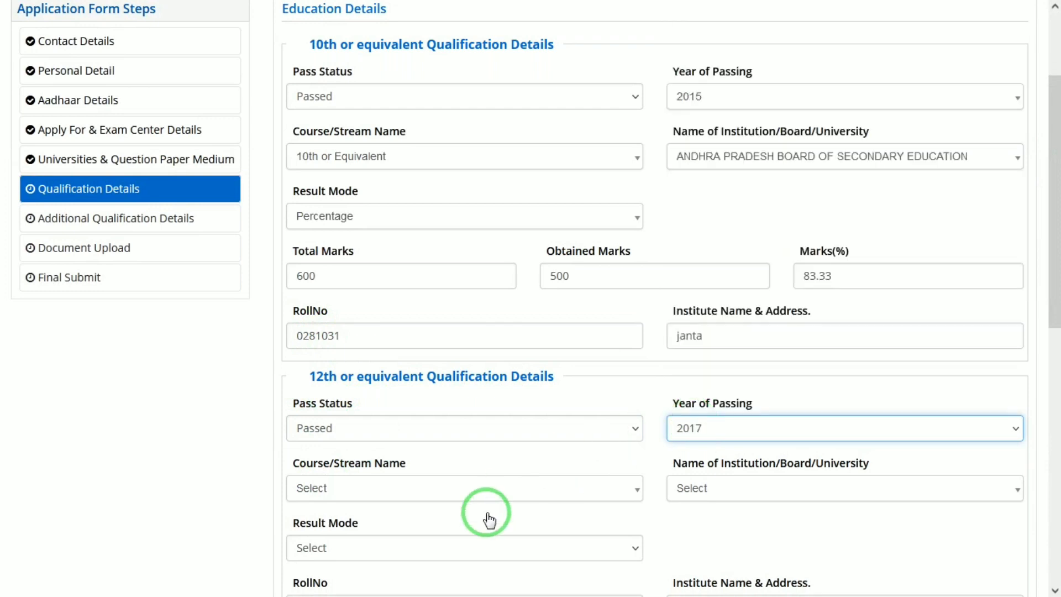
# Set the 12th course to Class 12th or equivalent, board NCVT, result mode Percentage.
pyautogui.click(477, 498)
pyautogui.click(351, 560)
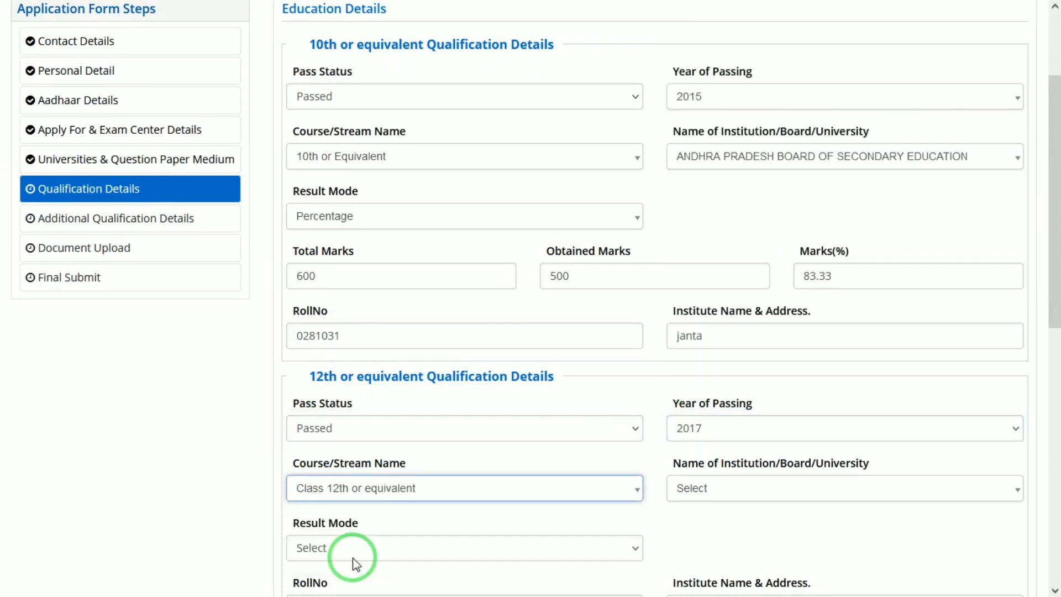
pyautogui.click(801, 495)
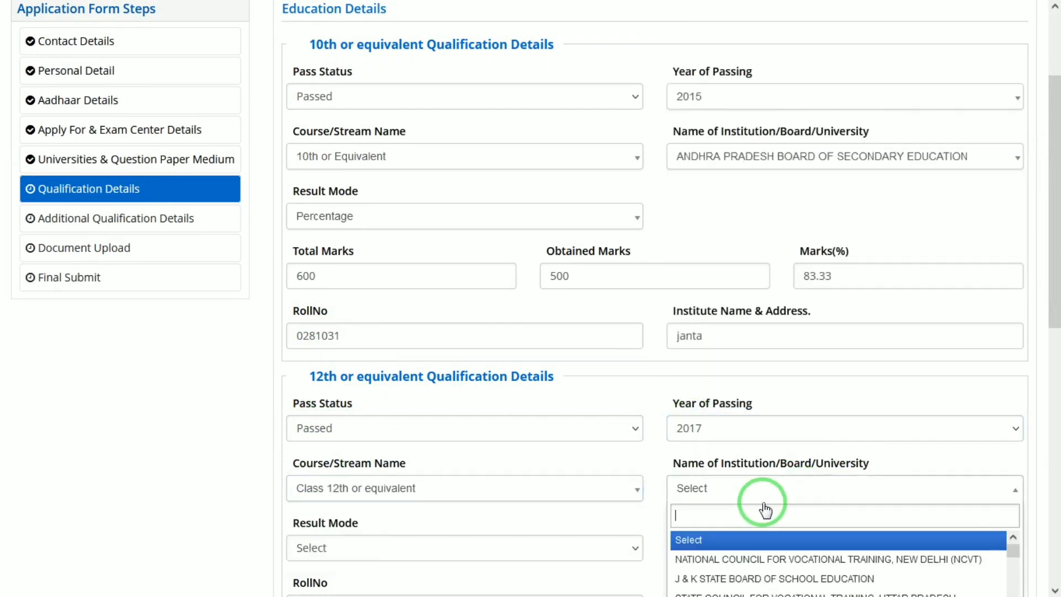
pyautogui.click(685, 559)
pyautogui.scroll(-3, 1031, 307)
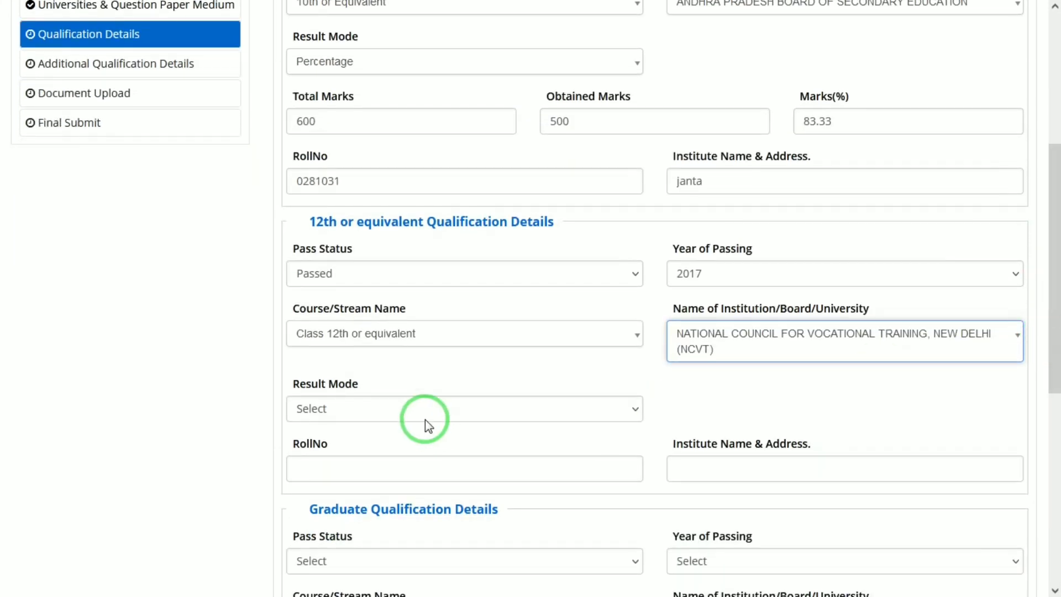
pyautogui.click(395, 420)
pyautogui.click(331, 452)
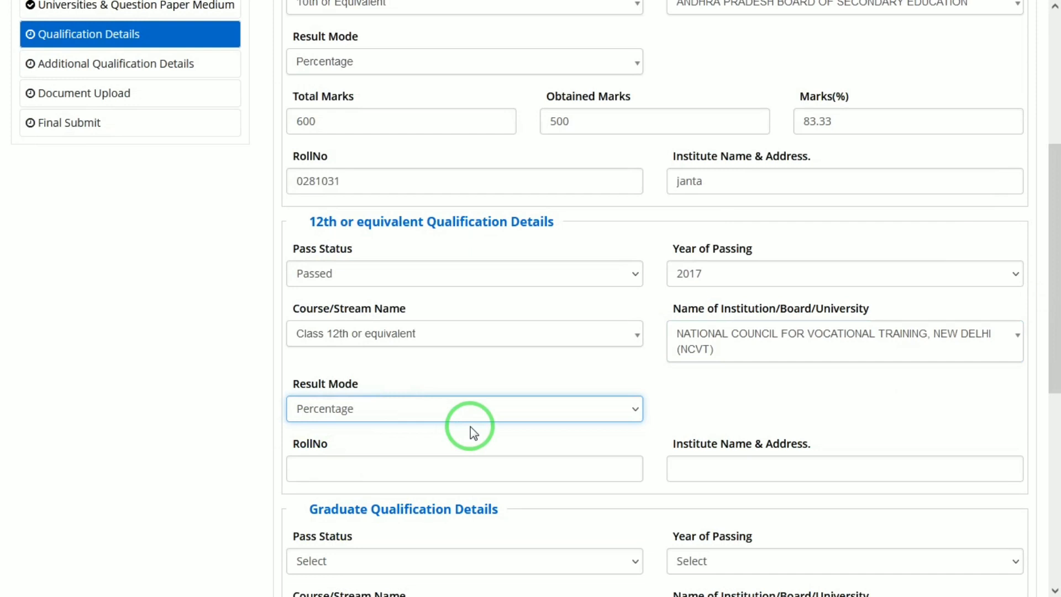
# Mark graduation as Passed in 2020 with course B.A.
pyautogui.moveTo(1049, 331); pyautogui.dragTo(1053, 392)
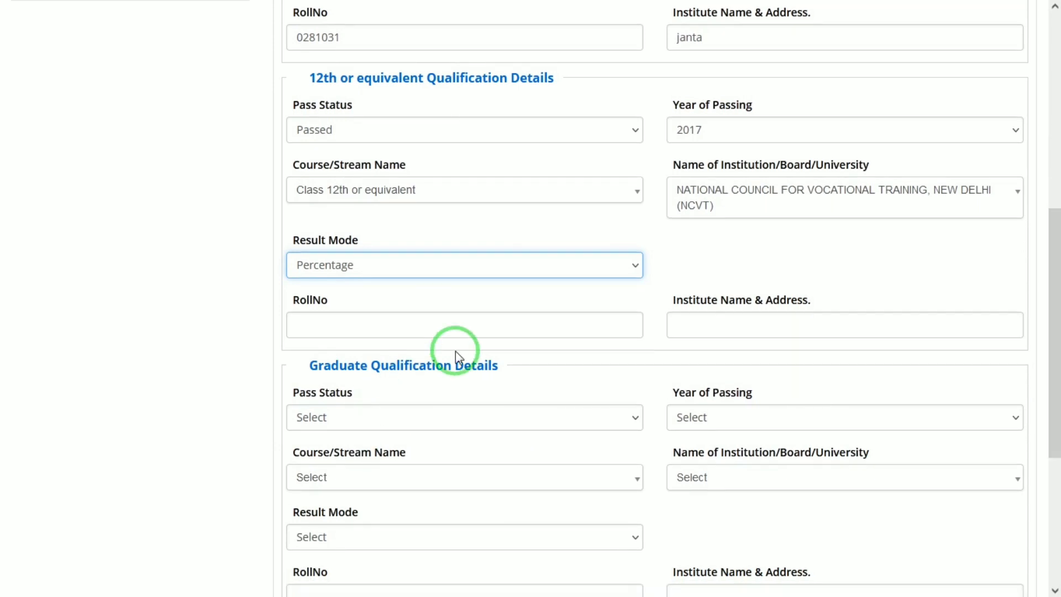
pyautogui.moveTo(1054, 350); pyautogui.dragTo(1053, 428)
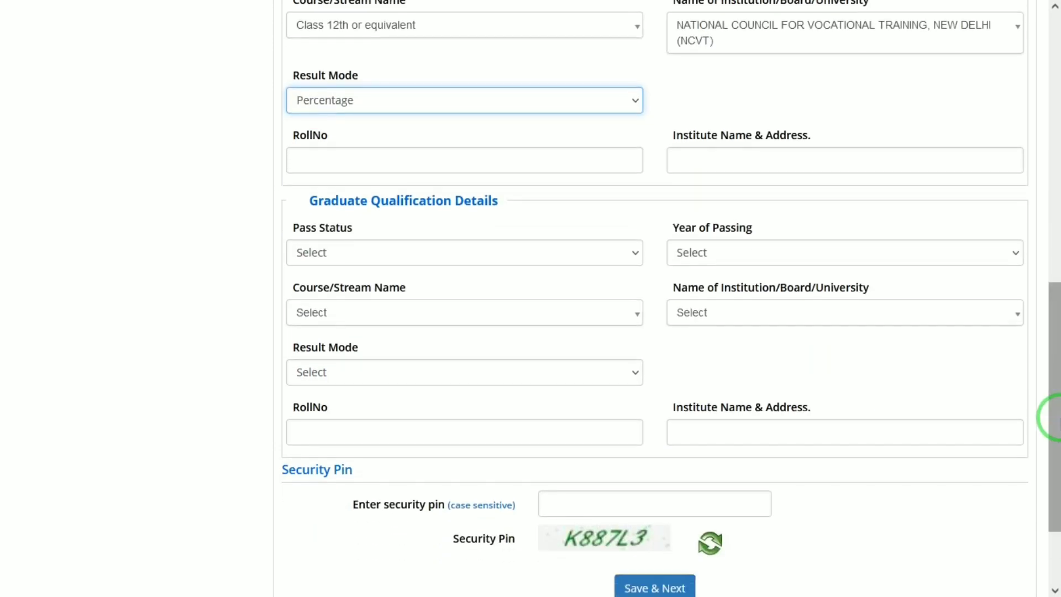
pyautogui.click(382, 264)
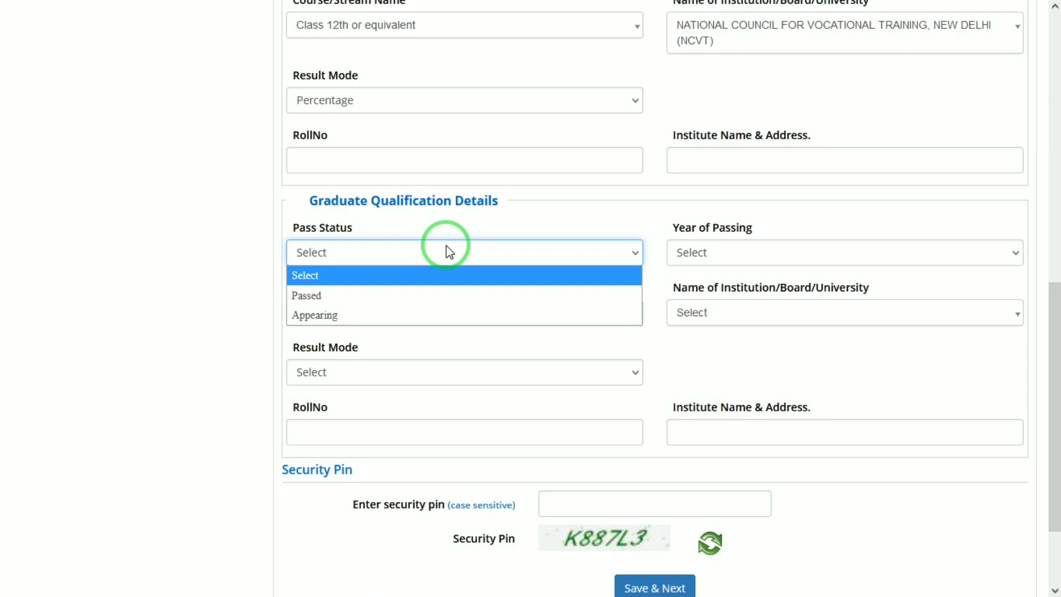
pyautogui.click(367, 290)
pyautogui.click(711, 260)
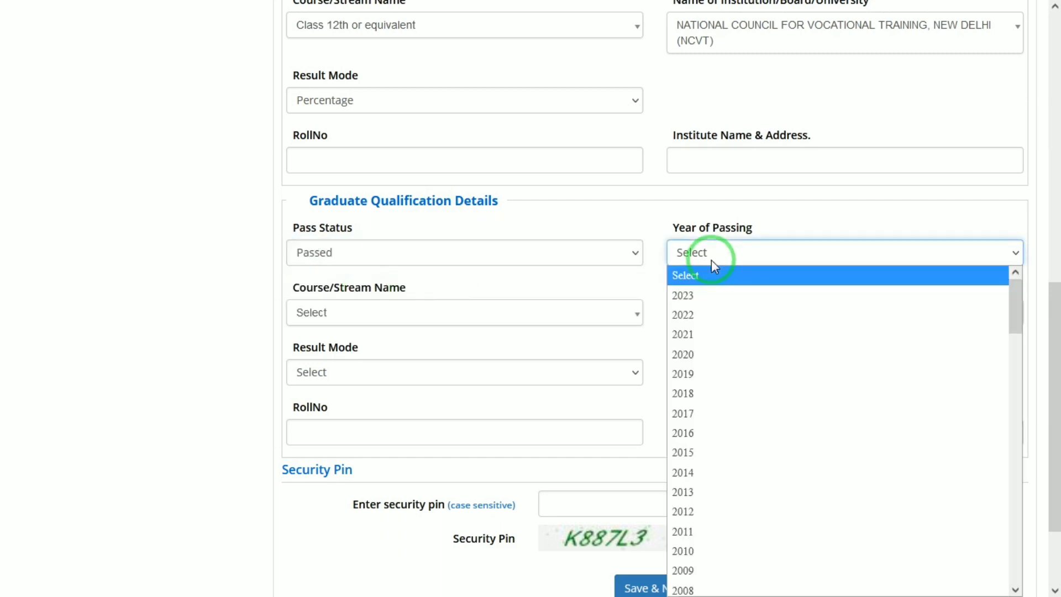
pyautogui.press('Down')
pyautogui.press('Down')
pyautogui.press('Down')
pyautogui.press('Down')
pyautogui.press('Return')
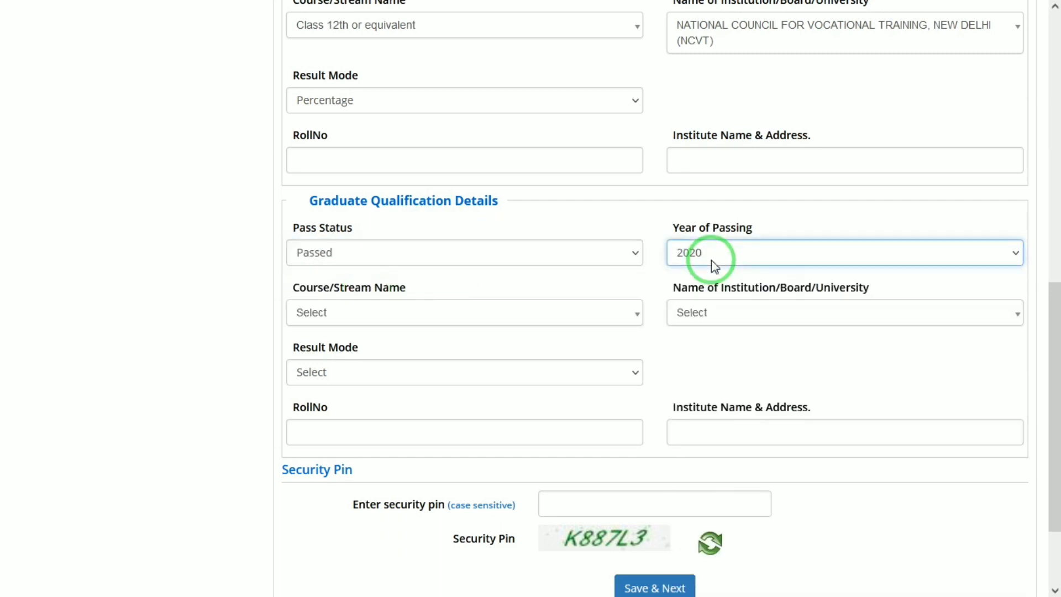
pyautogui.click(444, 315)
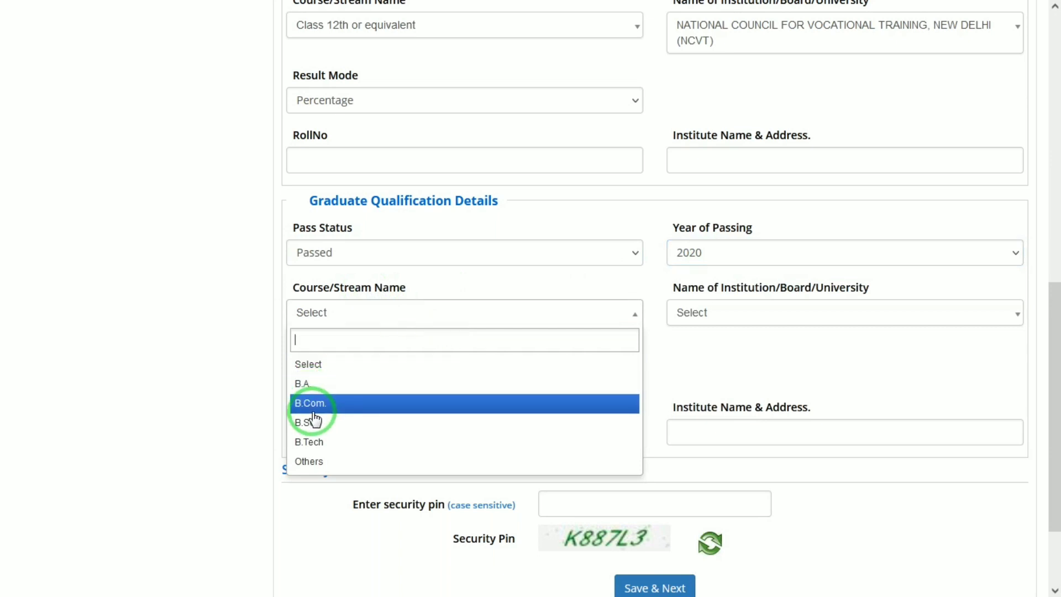
pyautogui.click(308, 383)
# Choose Dr. Babasaheb Ambedkar Open University, Percentage, and fill the graduate roll number and institute fields.
pyautogui.click(779, 306)
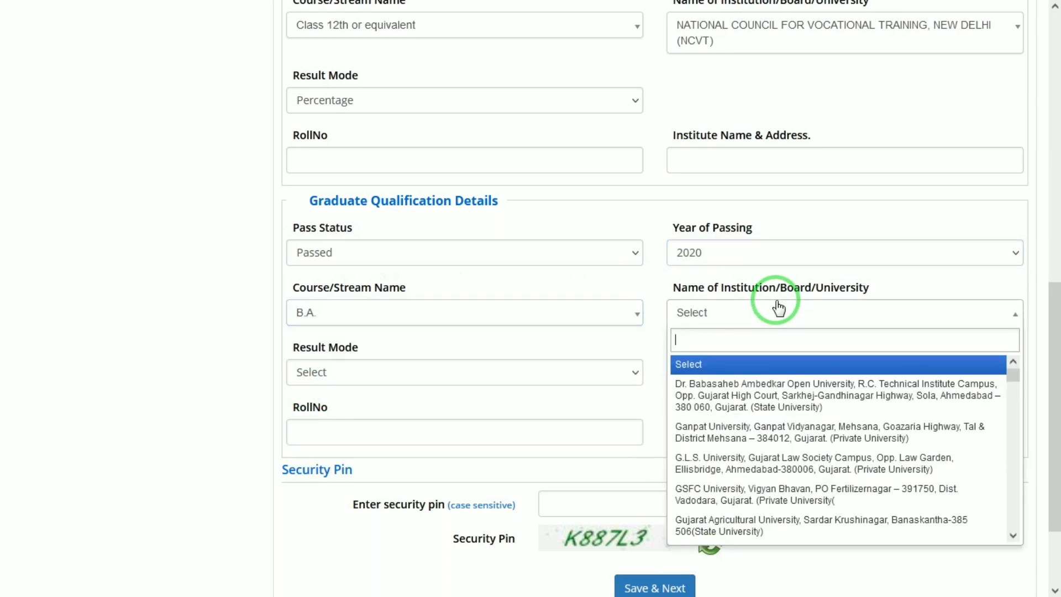
pyautogui.click(779, 307)
pyautogui.click(778, 305)
pyautogui.click(706, 409)
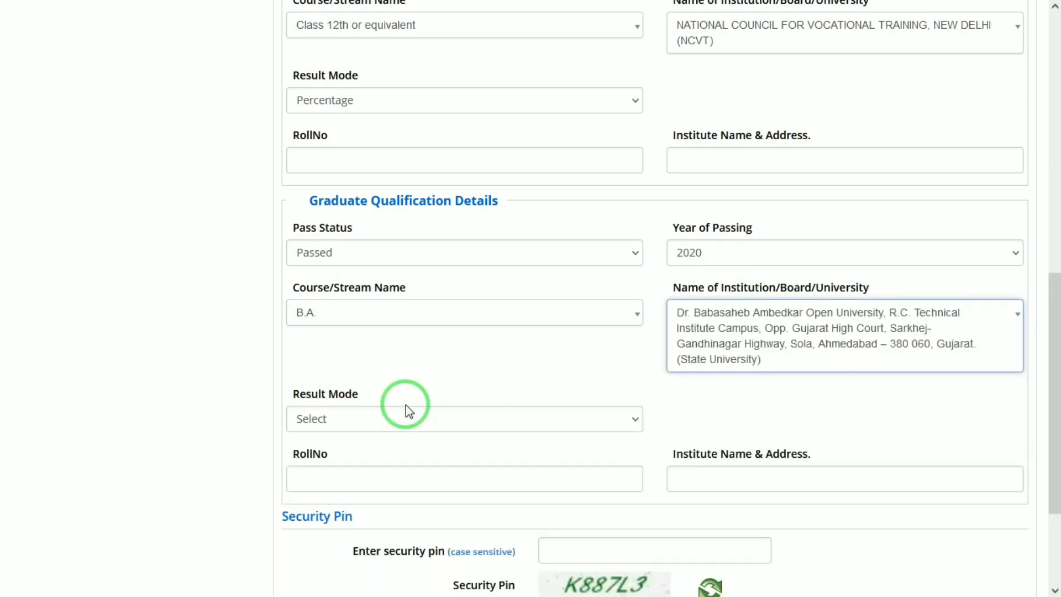
pyautogui.click(724, 350)
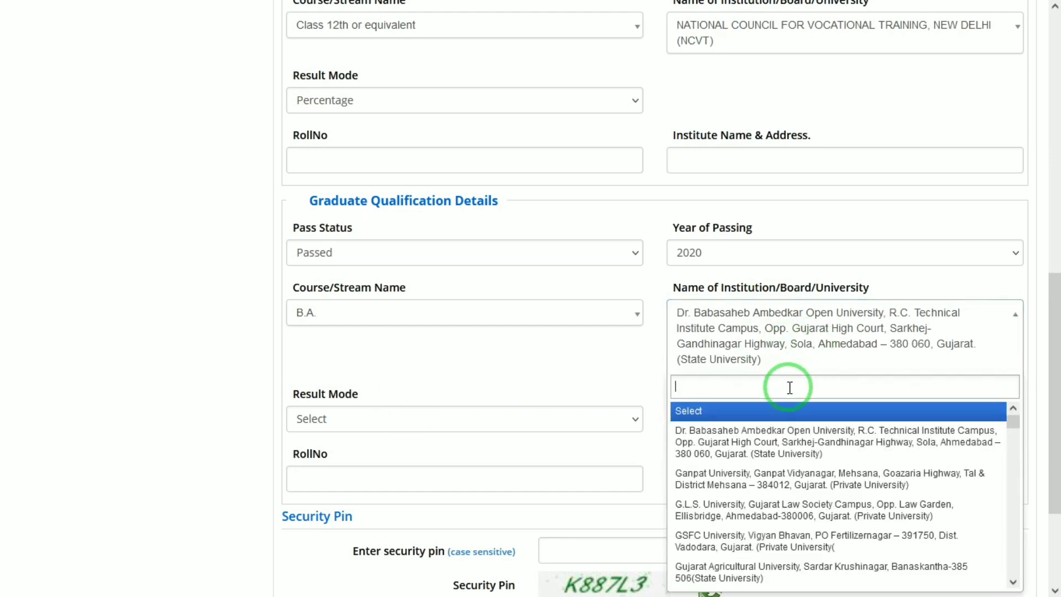
pyautogui.click(353, 420)
pyautogui.click(317, 462)
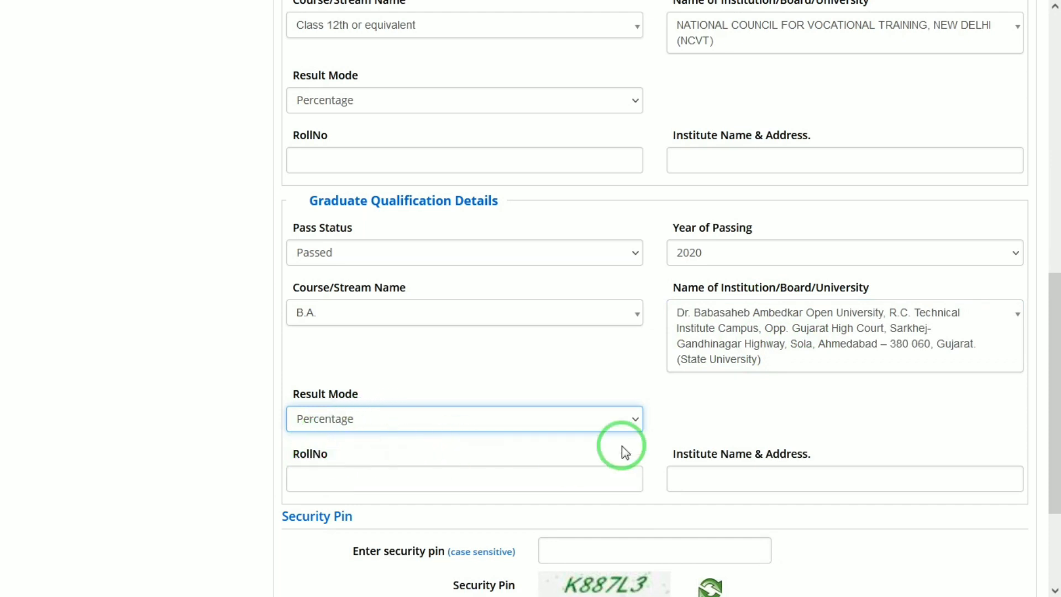
pyautogui.click(523, 473)
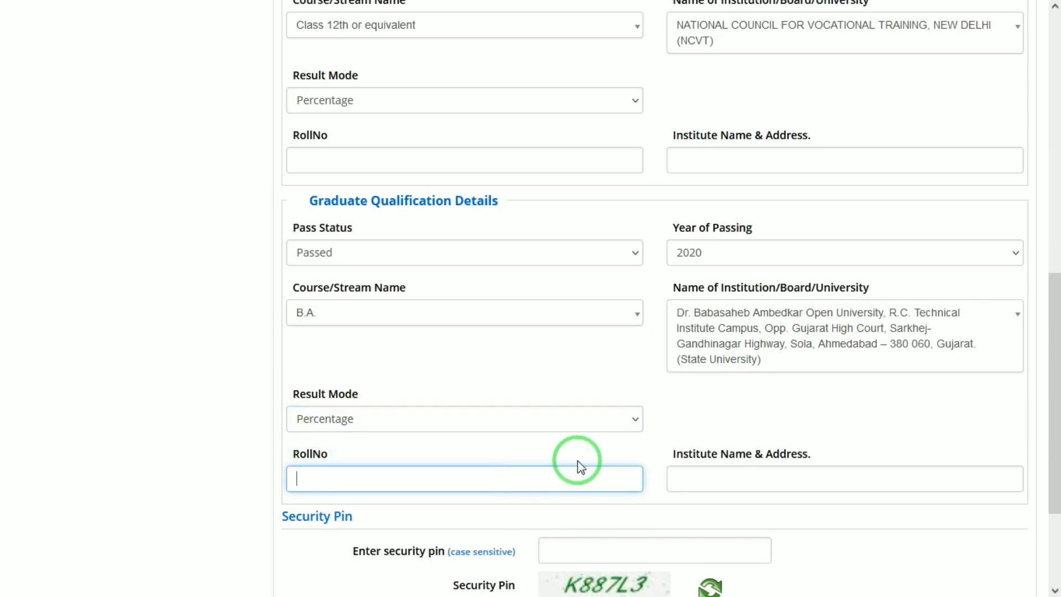
pyautogui.click(743, 476)
pyautogui.moveTo(1049, 308); pyautogui.dragTo(1056, 379)
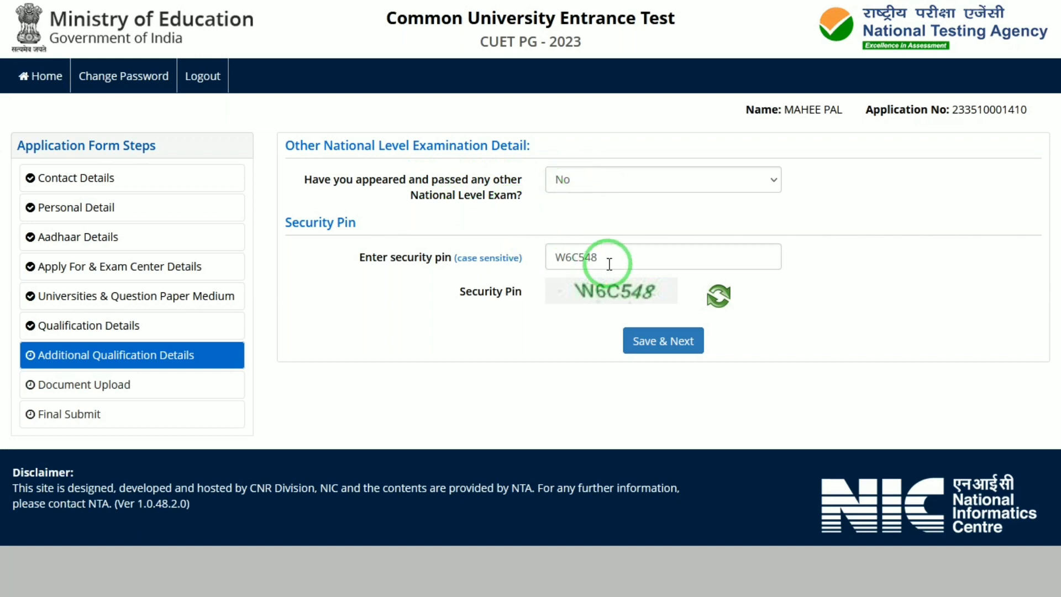
# Submit the additional qualification answer, then upload 1.jpg uncropped as the candidate's photo.
pyautogui.click(669, 341)
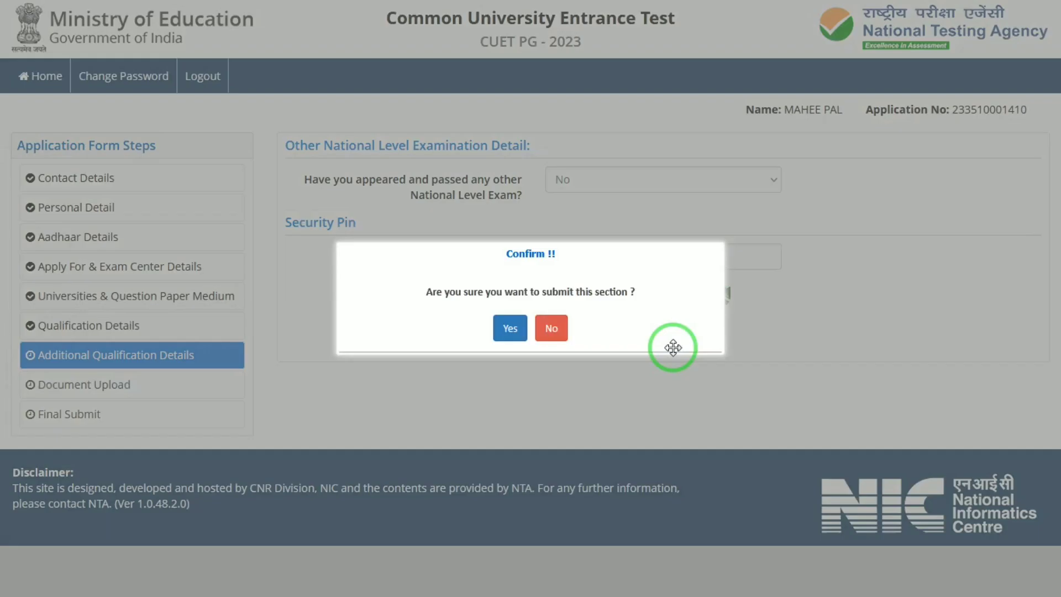
pyautogui.click(517, 335)
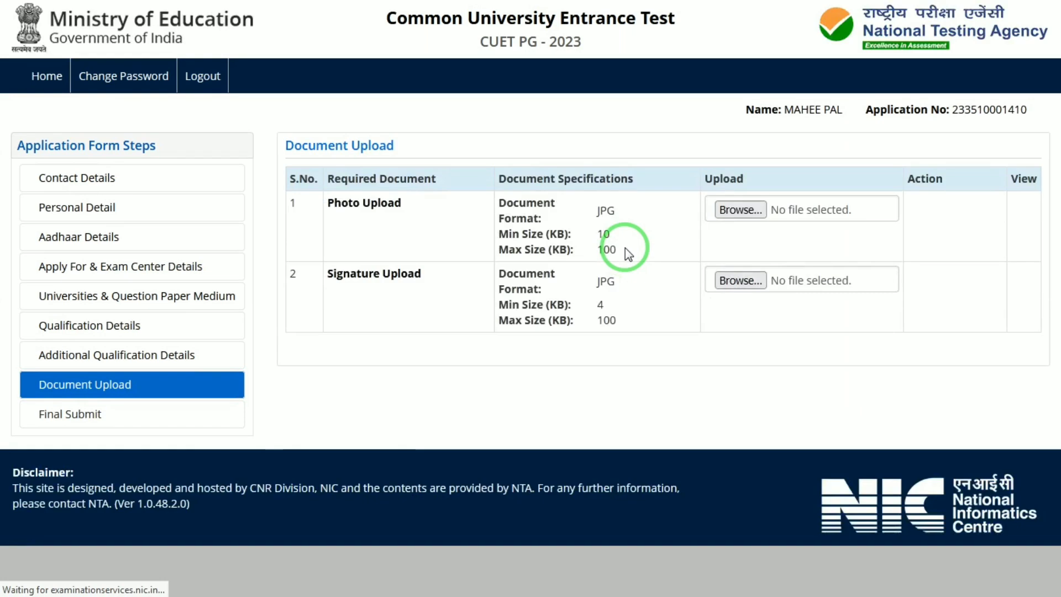
pyautogui.click(755, 215)
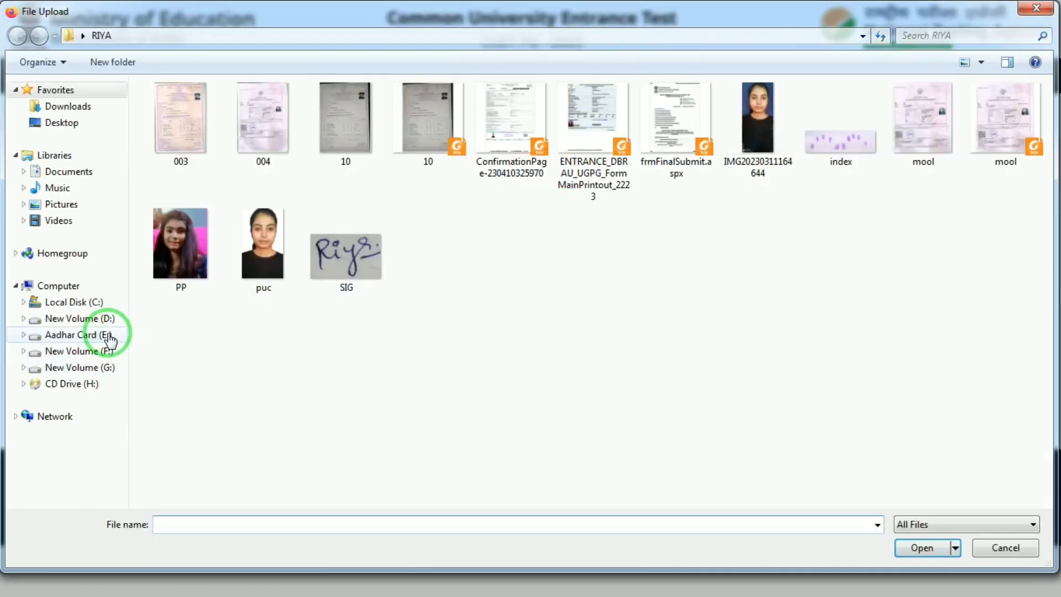
pyautogui.click(93, 320)
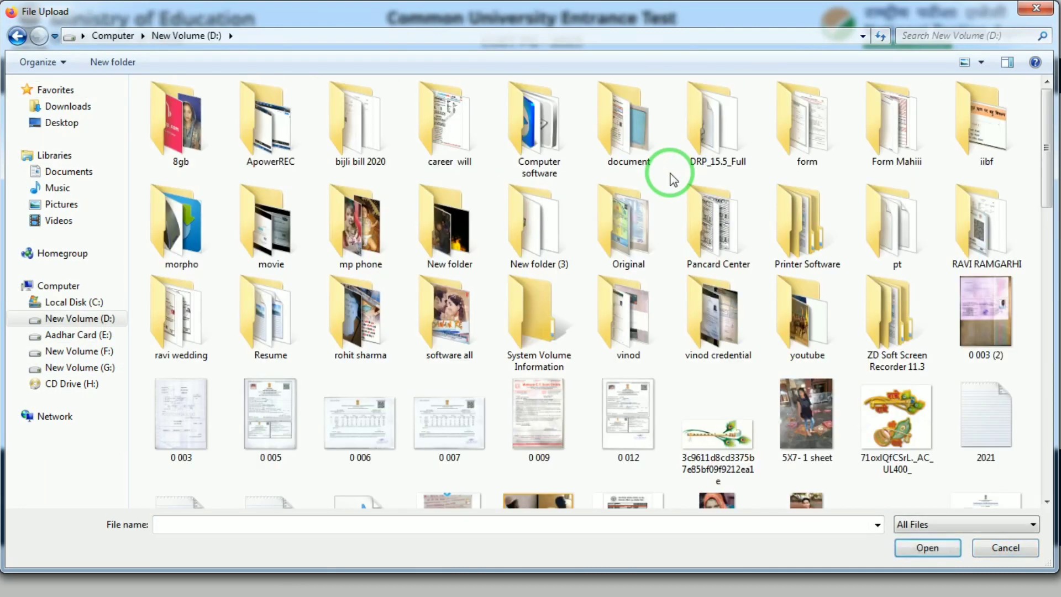
pyautogui.click(633, 137)
pyautogui.doubleClick(633, 137)
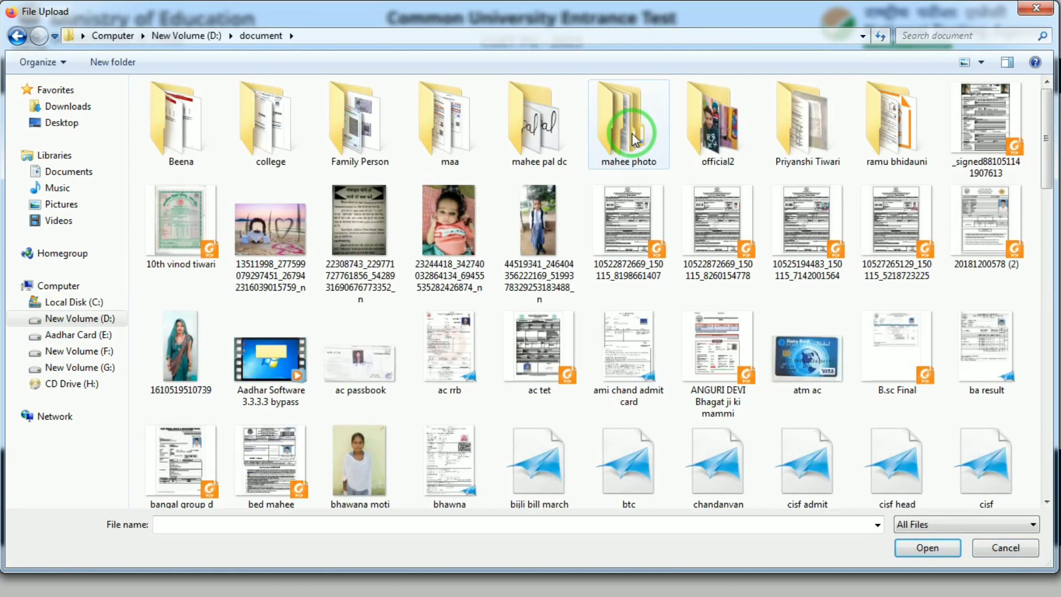
pyautogui.click(550, 140)
pyautogui.doubleClick(548, 138)
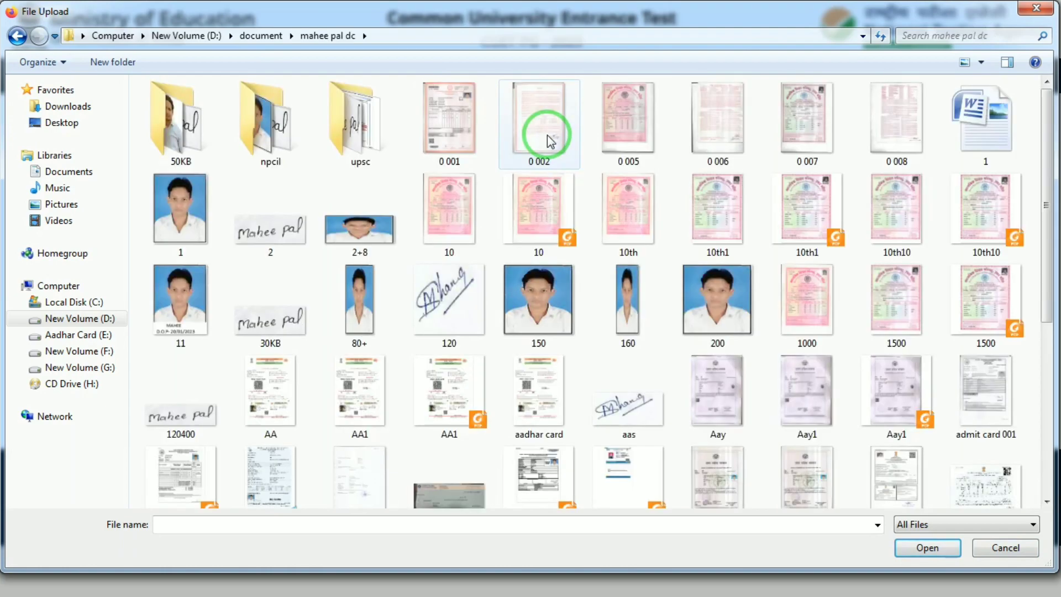
pyautogui.doubleClick(172, 225)
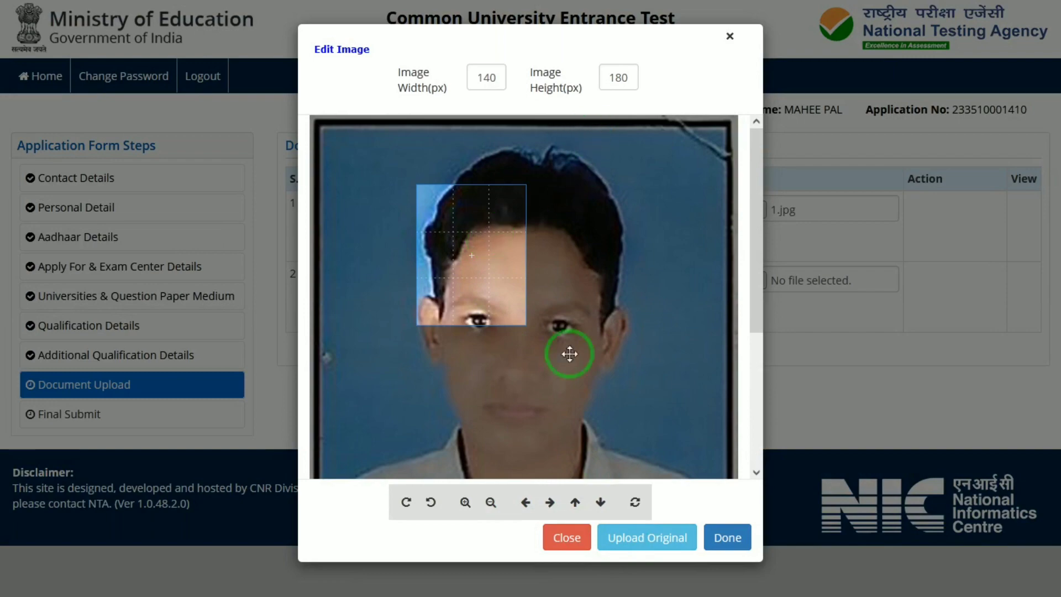
pyautogui.click(633, 538)
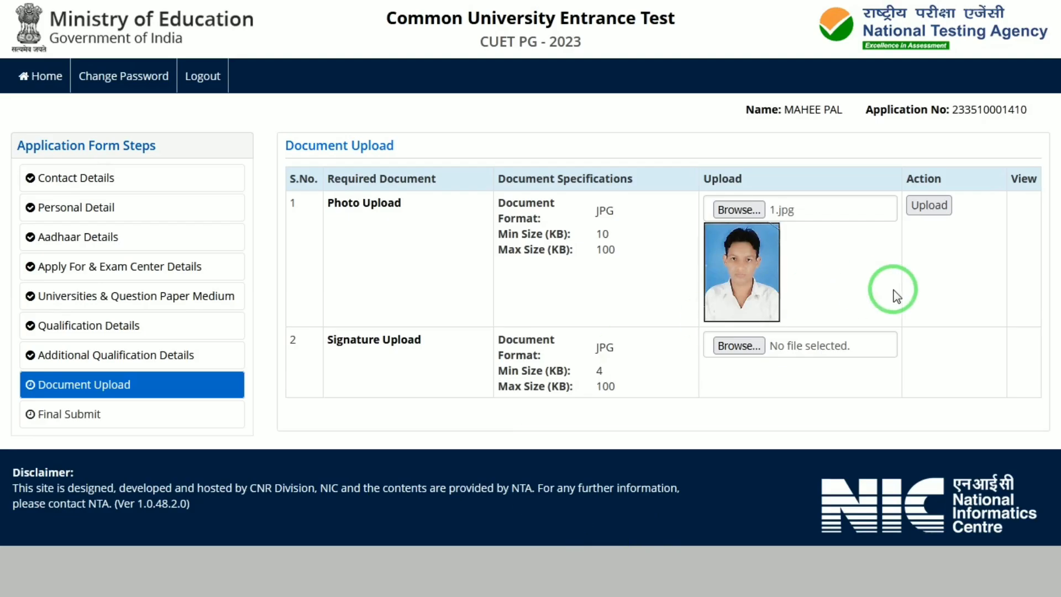
pyautogui.click(929, 205)
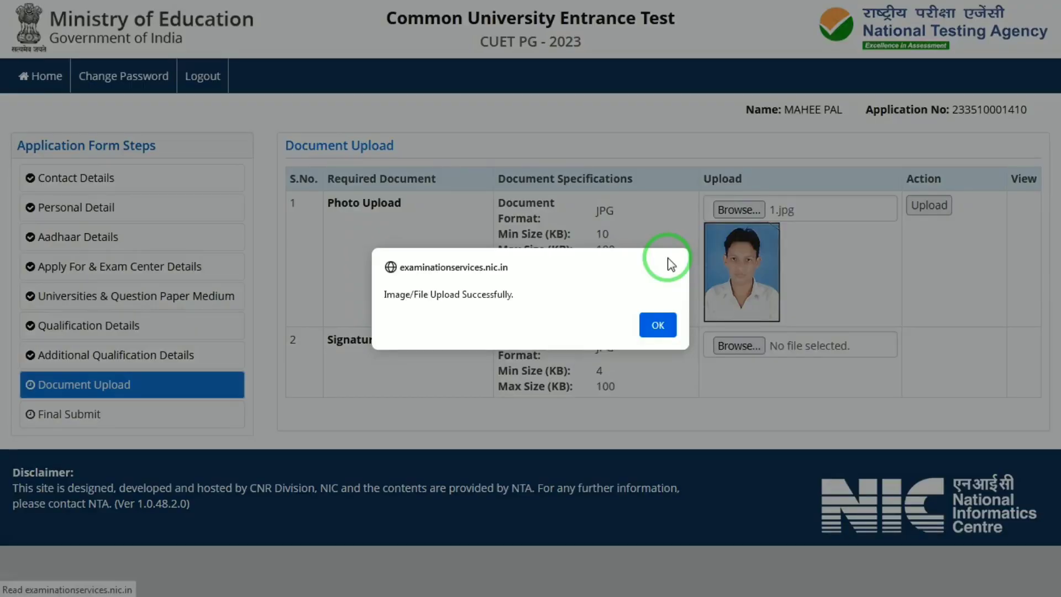
pyautogui.click(656, 326)
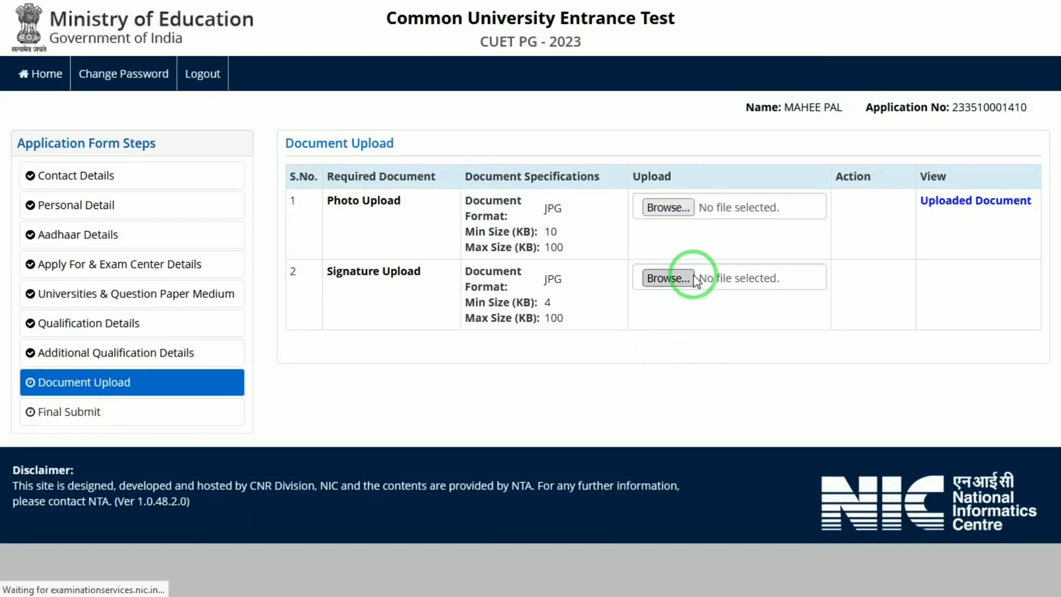
# Upload the signature image at its original size.
pyautogui.click(692, 280)
pyautogui.doubleClick(245, 210)
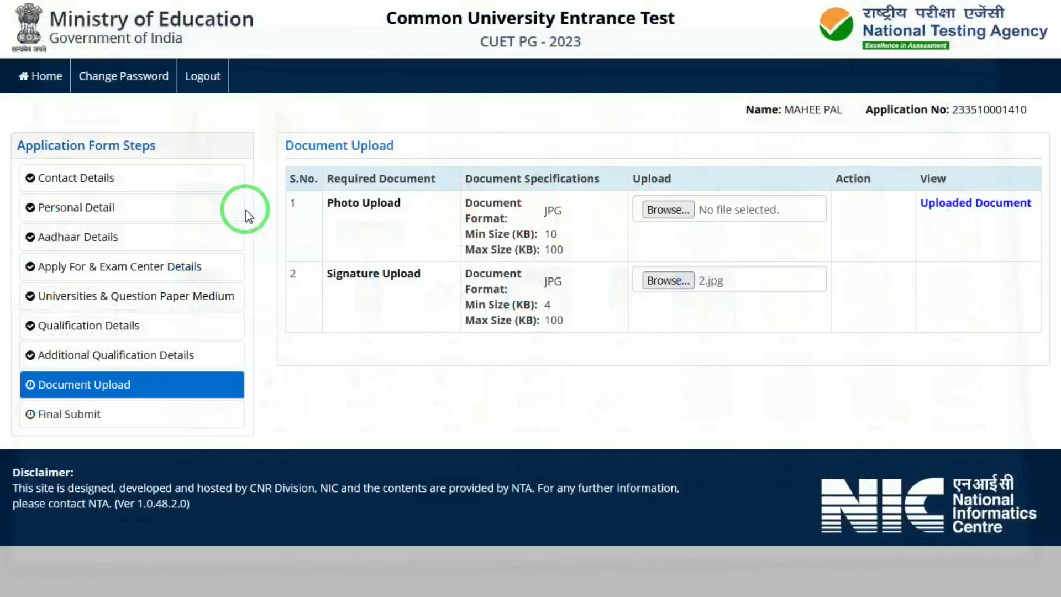
pyautogui.click(675, 360)
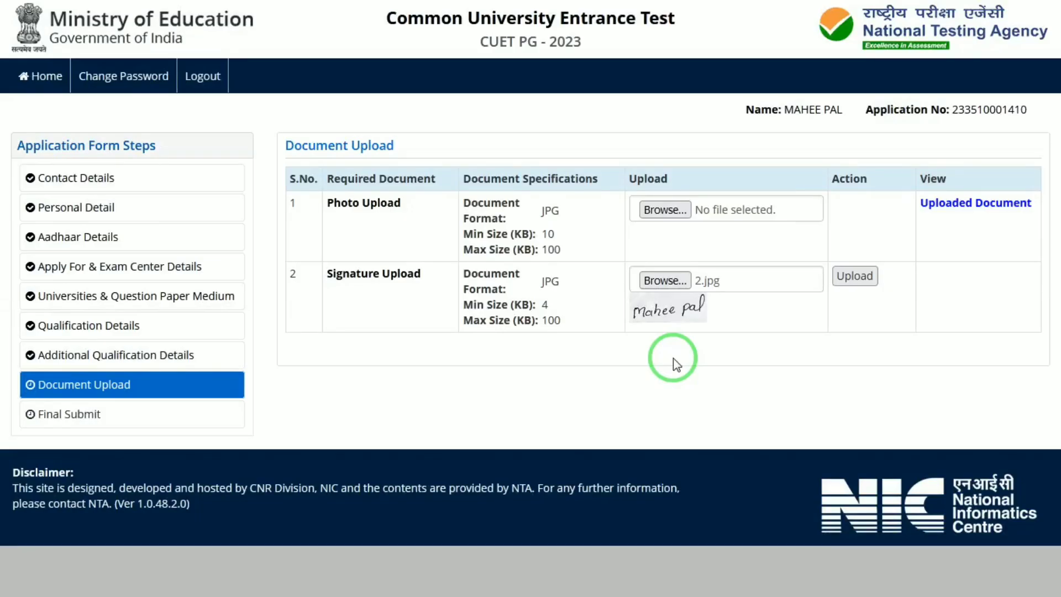
pyautogui.click(874, 278)
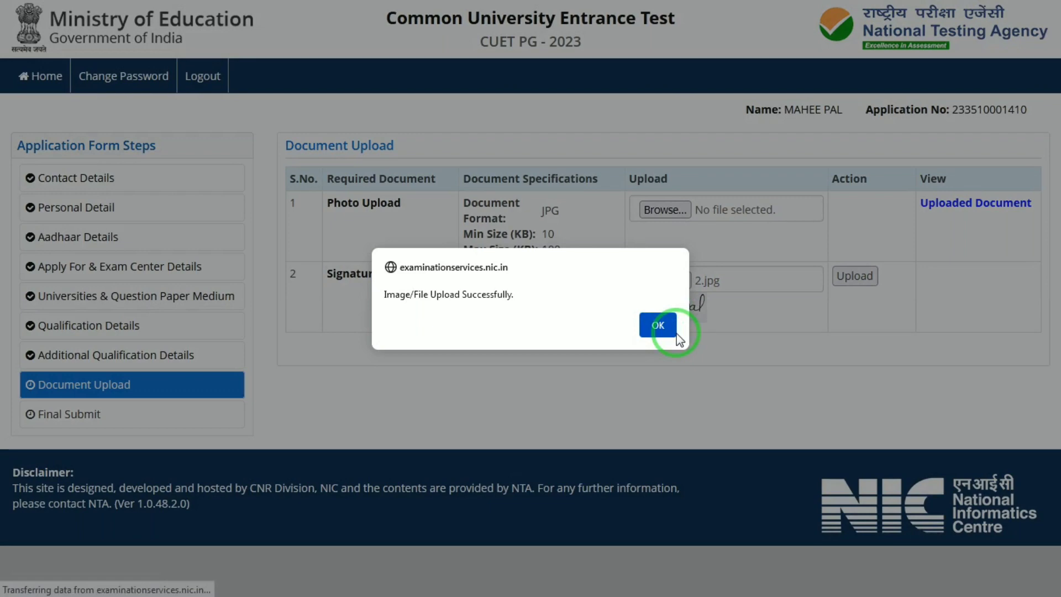
pyautogui.click(668, 327)
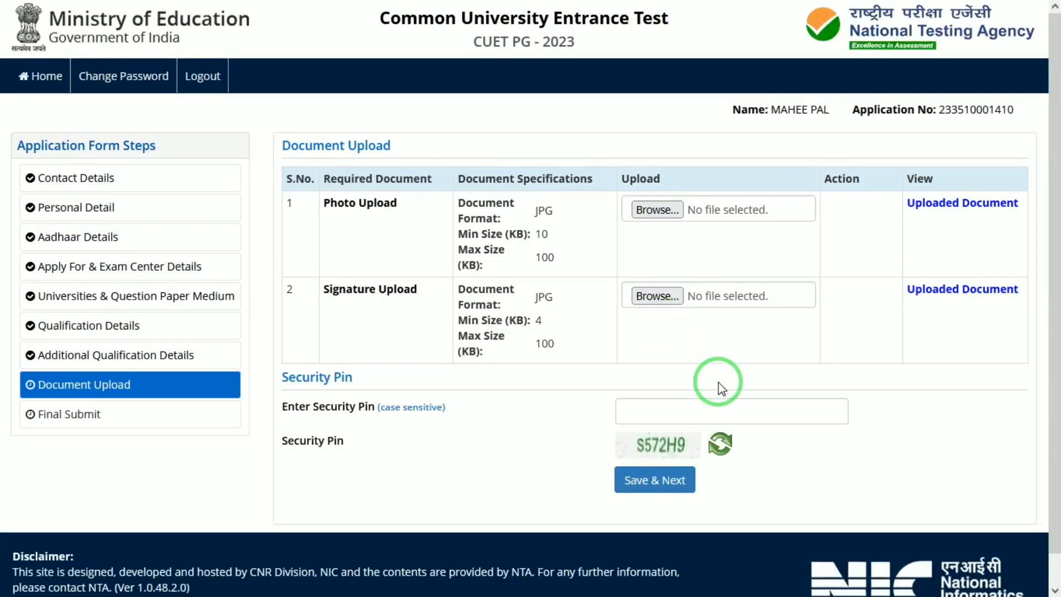
# Enter the security pin, then save and confirm the Document Upload section.
pyautogui.click(685, 408)
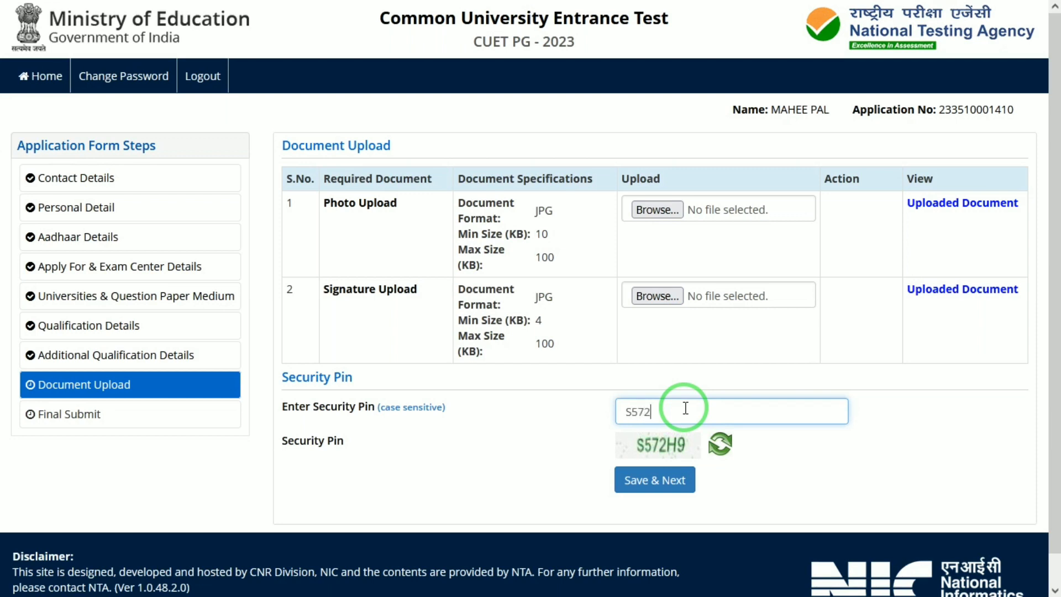
pyautogui.click(656, 482)
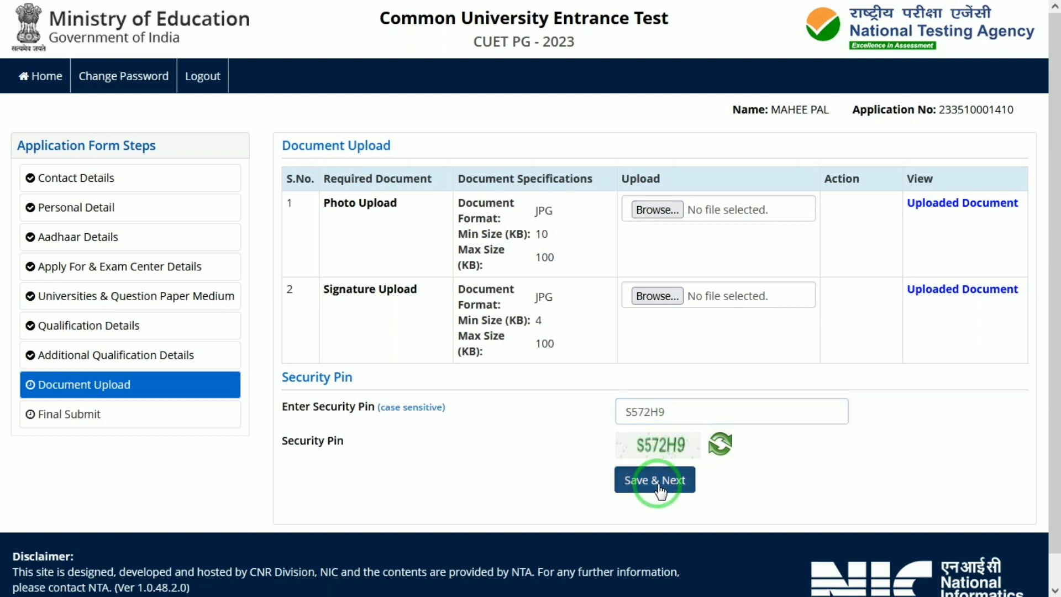
pyautogui.click(505, 329)
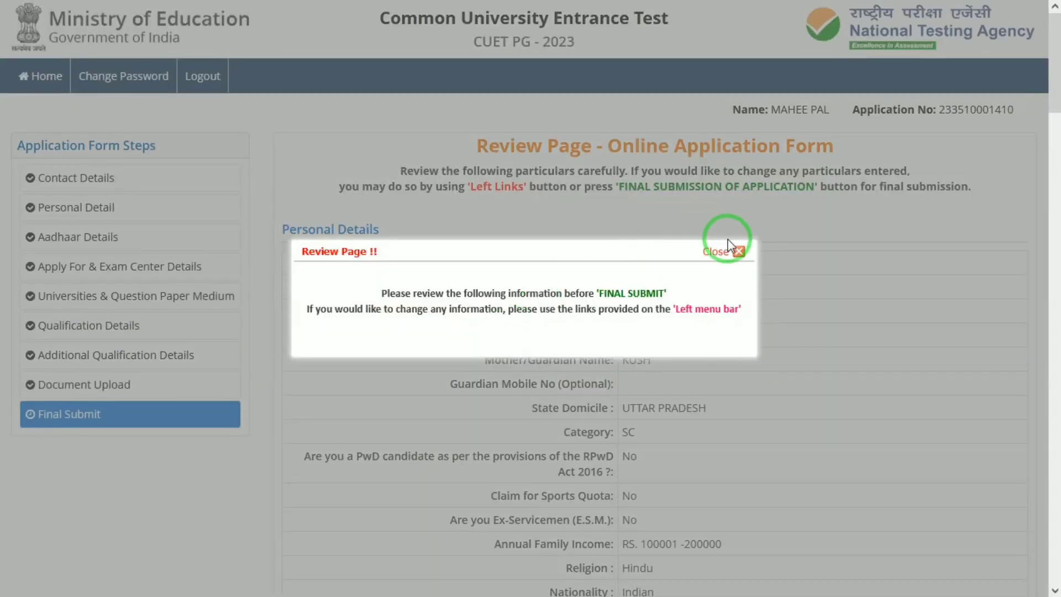
# Dismiss the review notice and tick every checklist item, from Father Name through Examination Cities.
pyautogui.click(728, 246)
pyautogui.moveTo(1054, 81); pyautogui.dragTo(1054, 571)
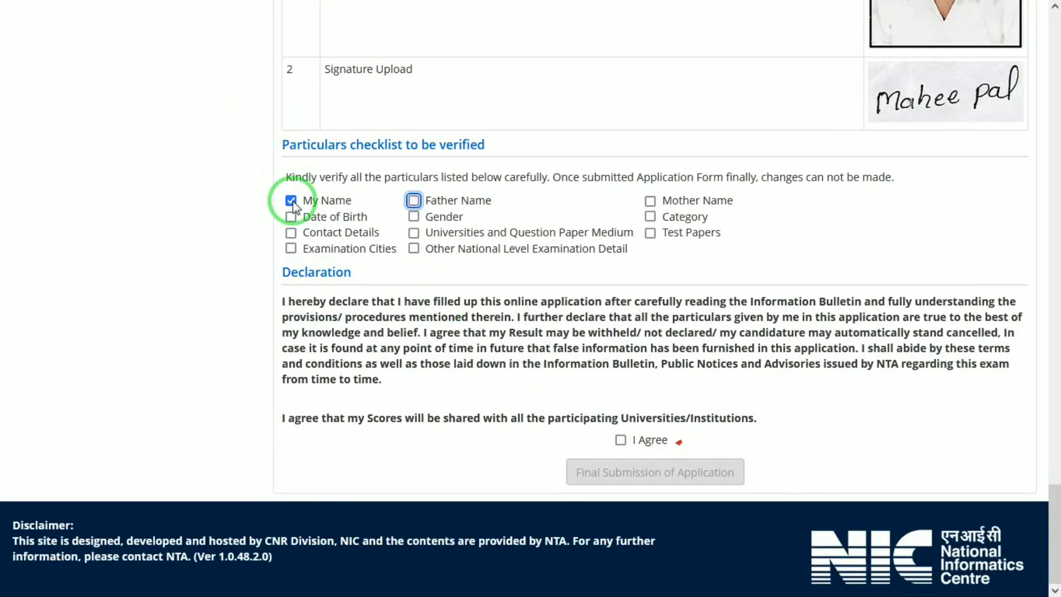
pyautogui.press('space')
pyautogui.press('Tab')
pyautogui.press('space')
pyautogui.press('Tab')
pyautogui.press('space')
pyautogui.press('Tab')
pyautogui.press('space')
pyautogui.press('Tab')
pyautogui.press('space')
pyautogui.press('Tab')
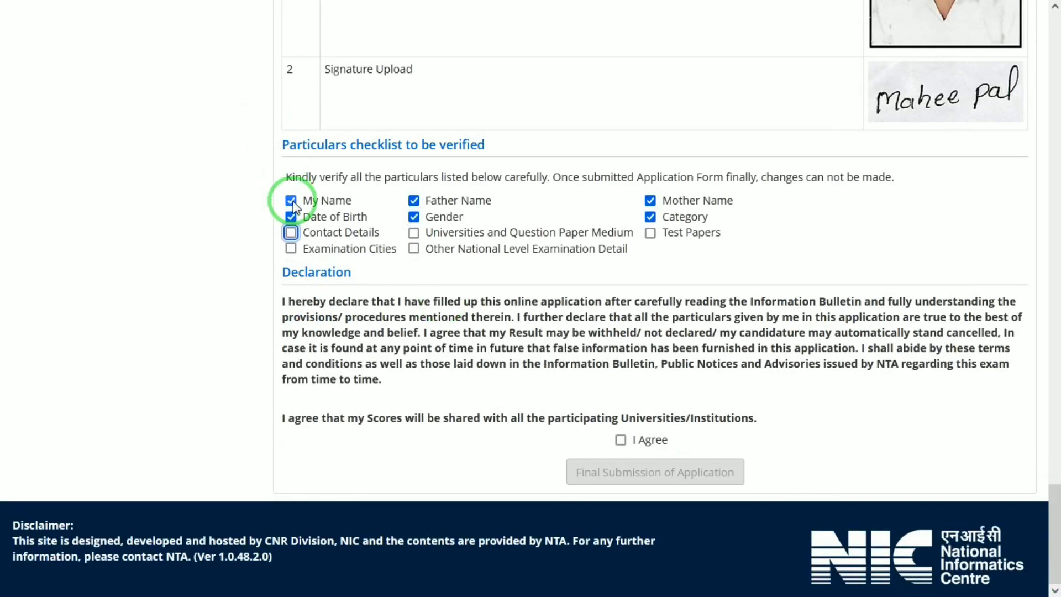
pyautogui.press('space')
pyautogui.press('Tab')
pyautogui.press('space')
pyautogui.press('Tab')
pyautogui.press('space')
pyautogui.press('Tab')
pyautogui.press('space')
pyautogui.press('Tab')
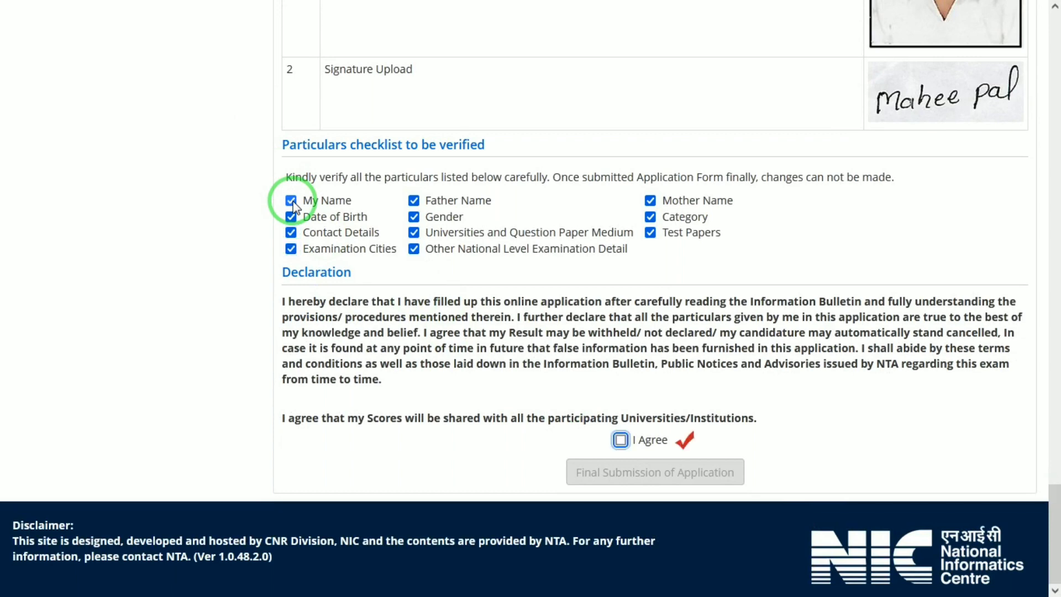
pyautogui.press('space')
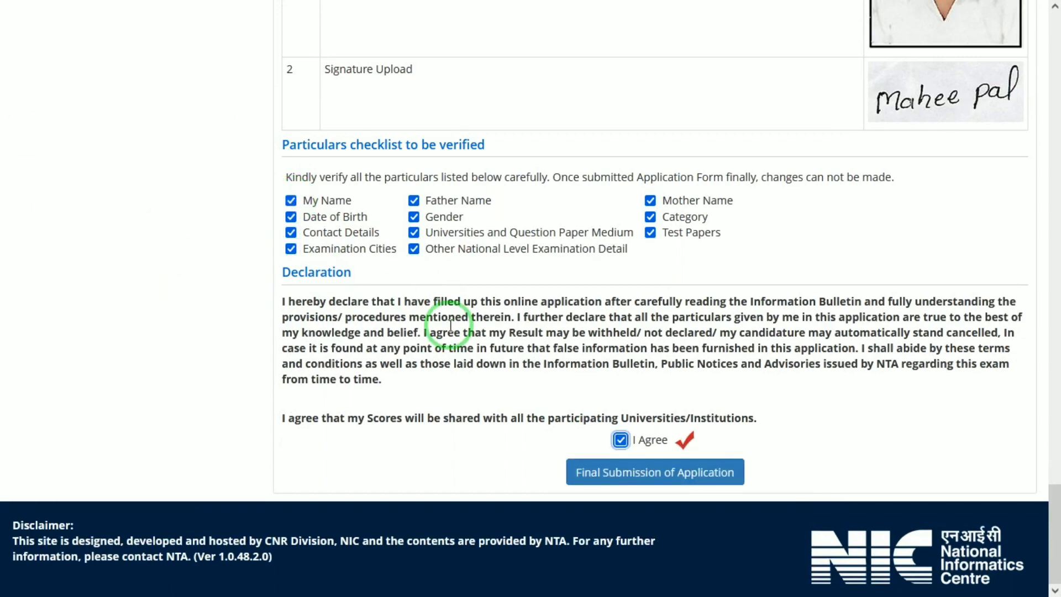
# Accept the declaration, then make the final submission of the application and confirm it.
pyautogui.click(1049, 429)
pyautogui.moveTo(1050, 431); pyautogui.dragTo(1050, 517)
pyautogui.click(618, 470)
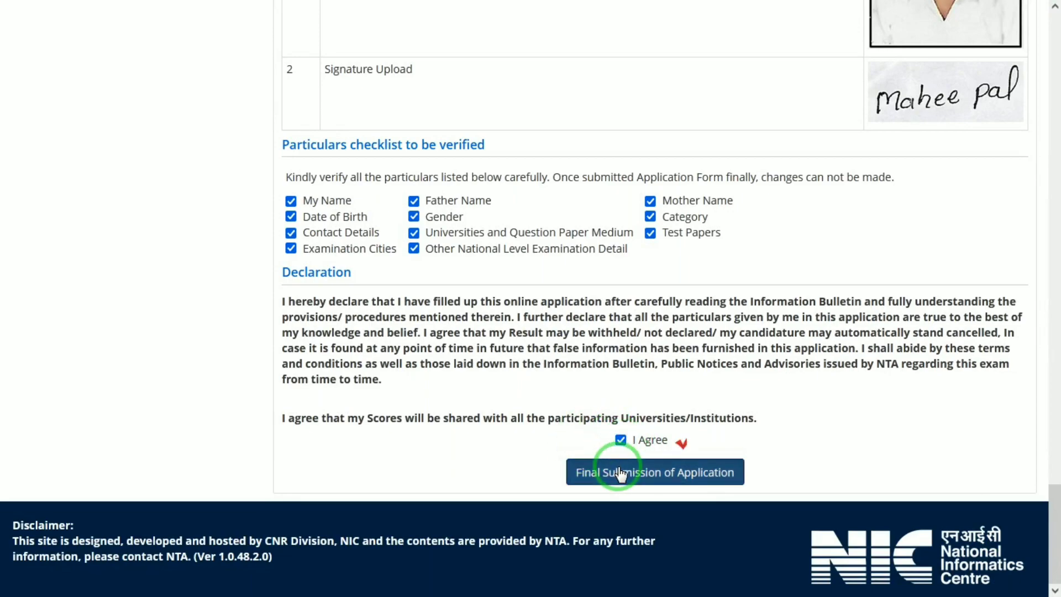
pyautogui.click(502, 340)
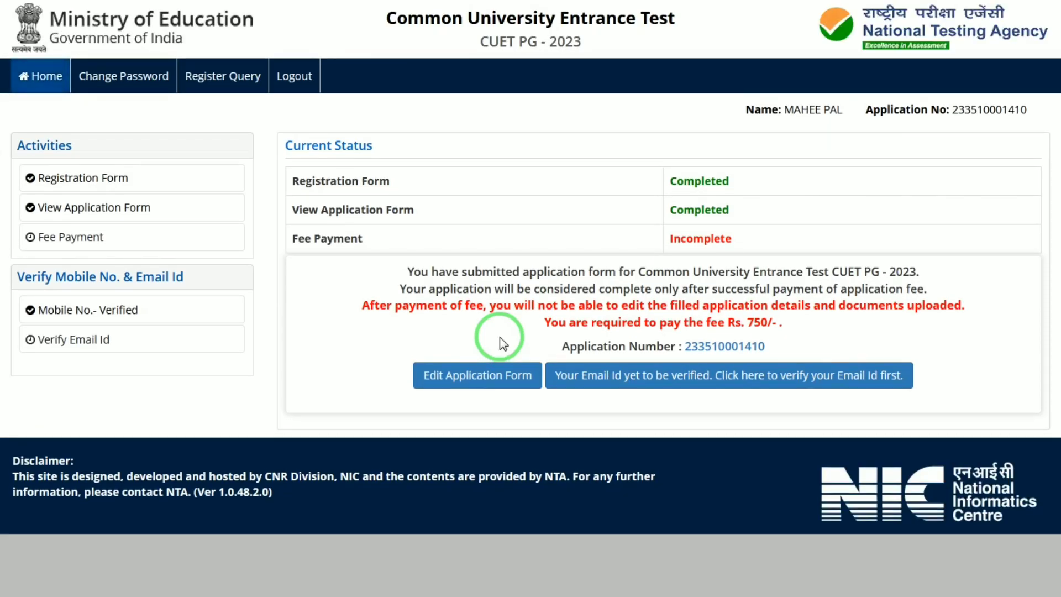
# Request an email OTP for the registered email id by entering the displayed security pin.
pyautogui.click(634, 374)
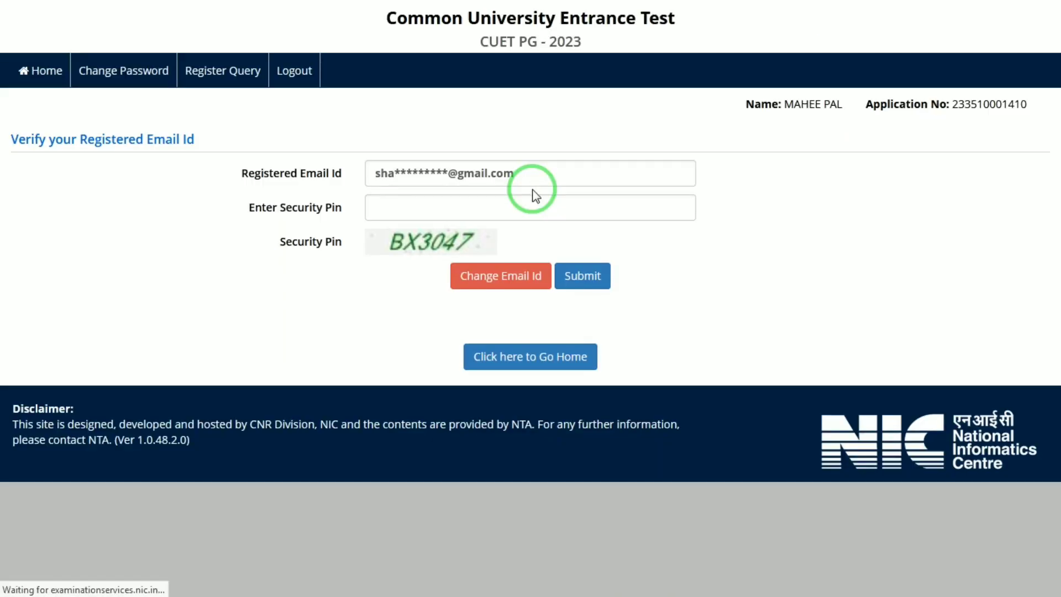
pyautogui.click(458, 210)
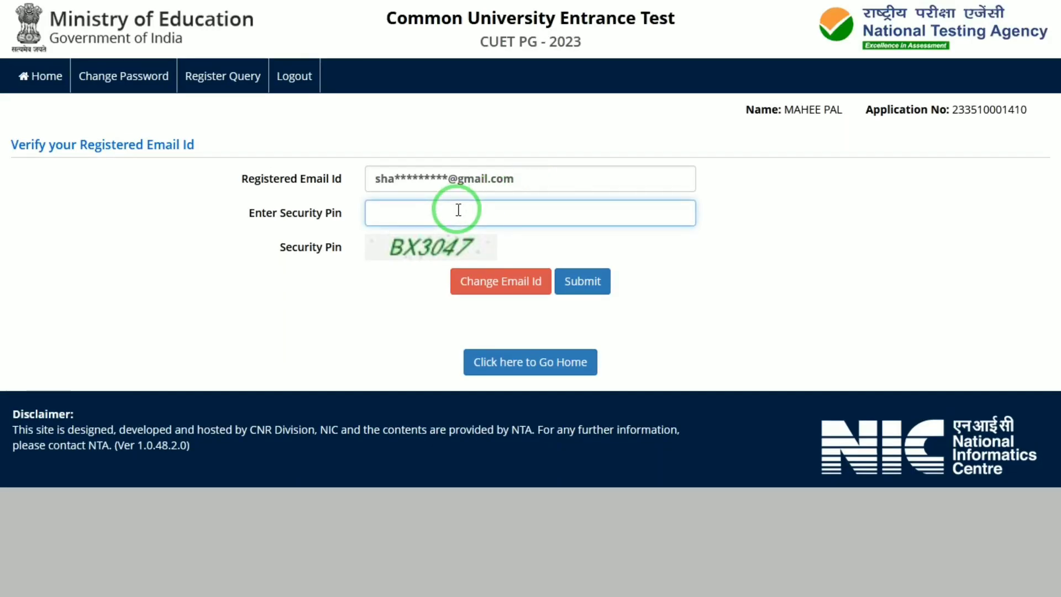
pyautogui.write('BX3047')
pyautogui.click(571, 279)
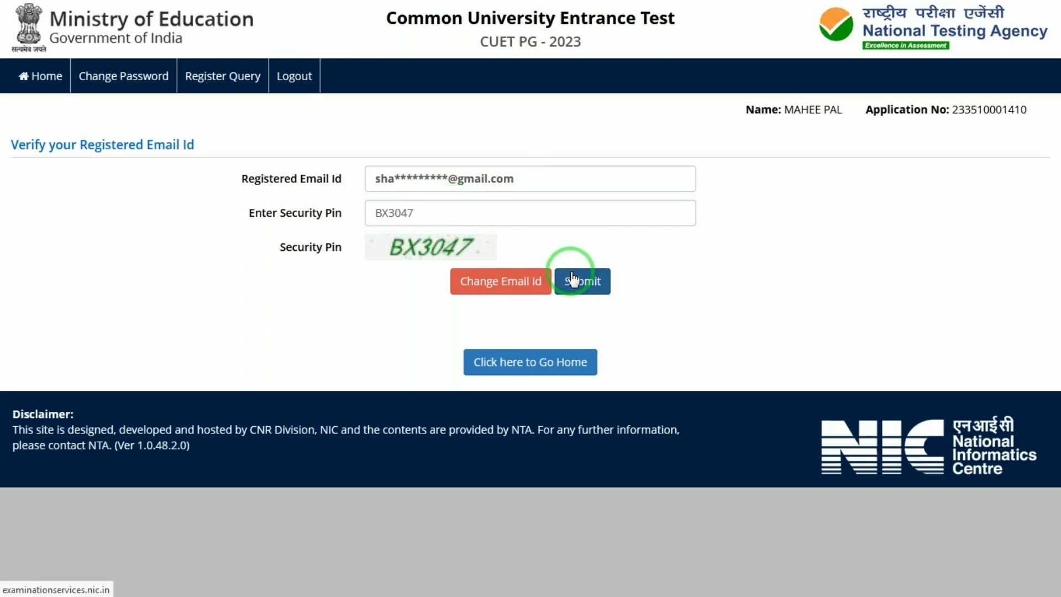
pyautogui.click(646, 332)
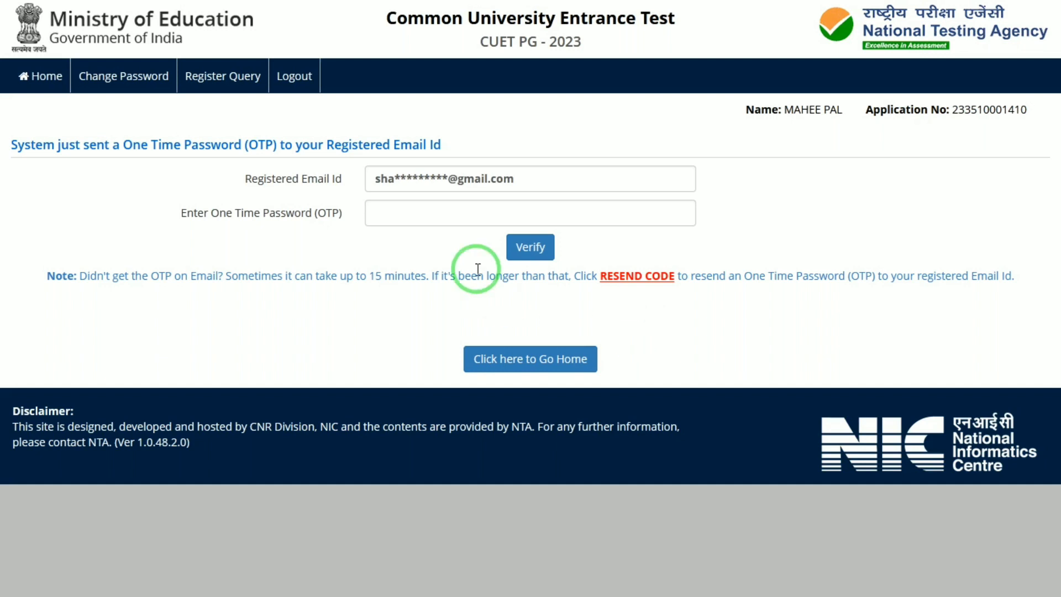
# Verify the email id with the emailed OTP, decline saving the password, and return home.
pyautogui.click(471, 210)
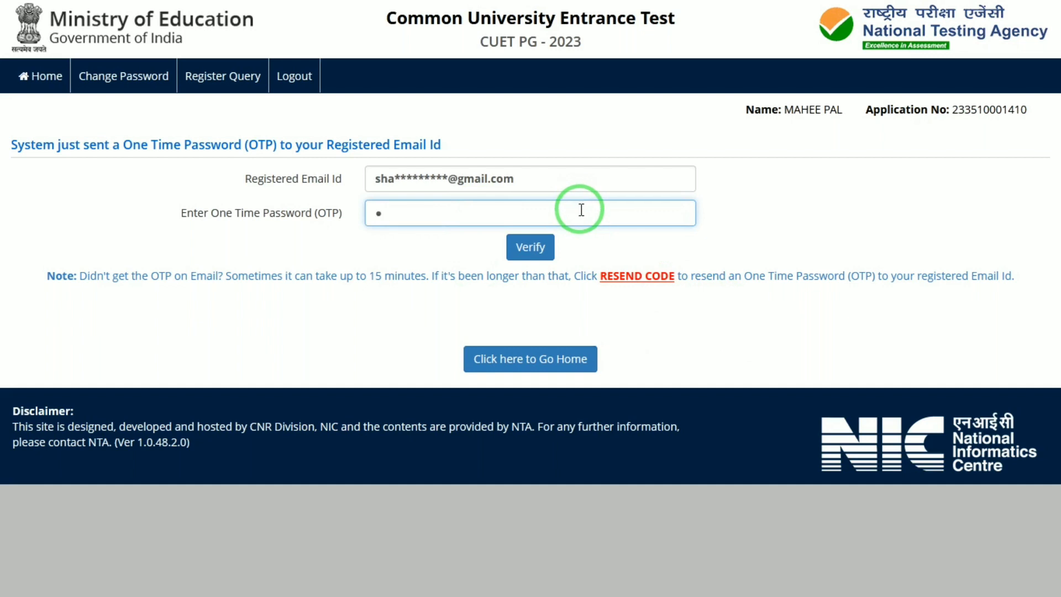
pyautogui.write('0')
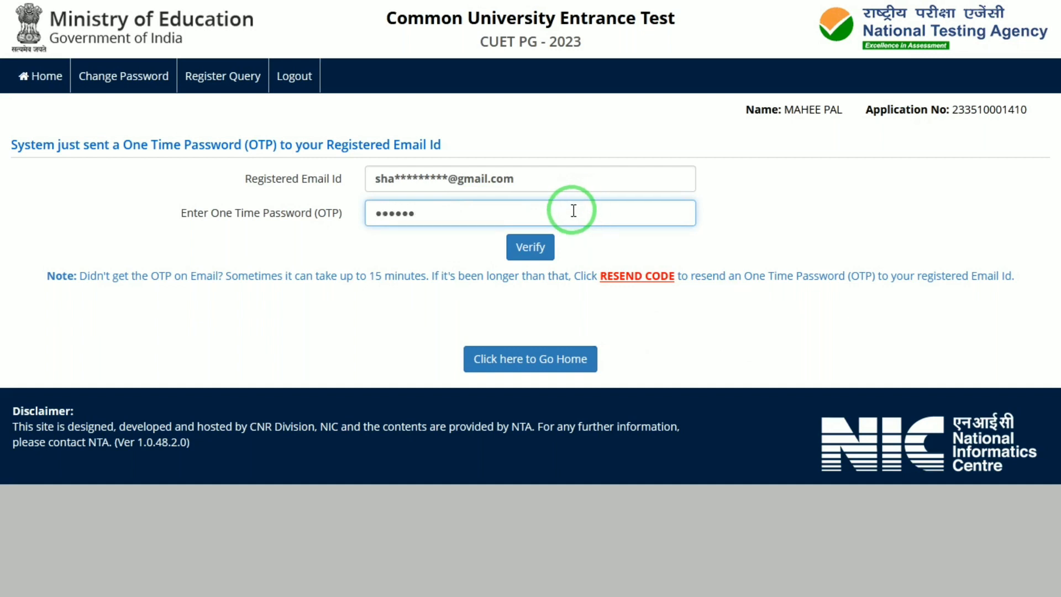
pyautogui.click(531, 247)
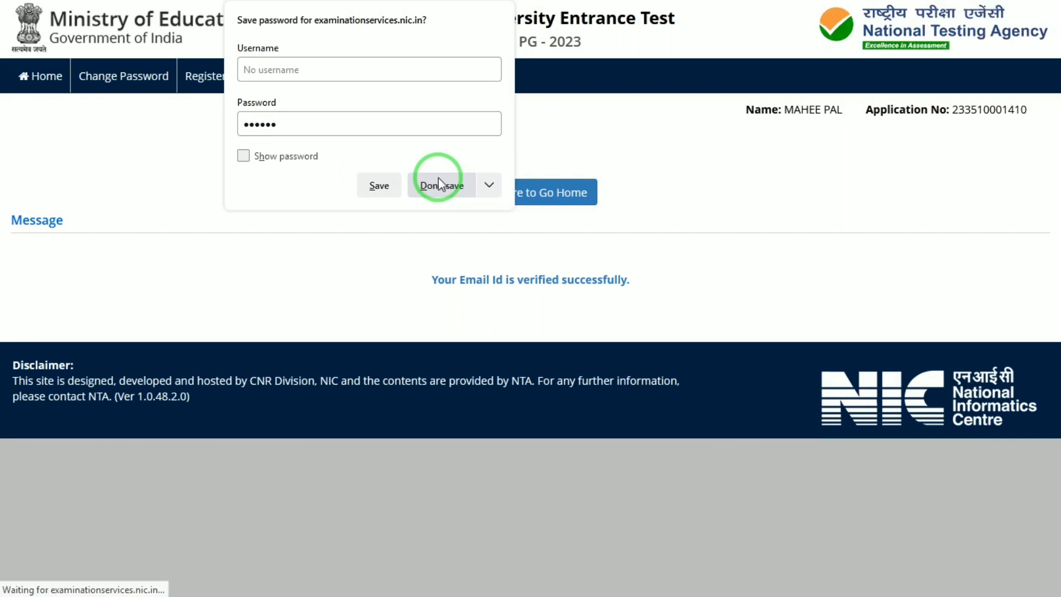
pyautogui.click(438, 184)
pyautogui.click(522, 193)
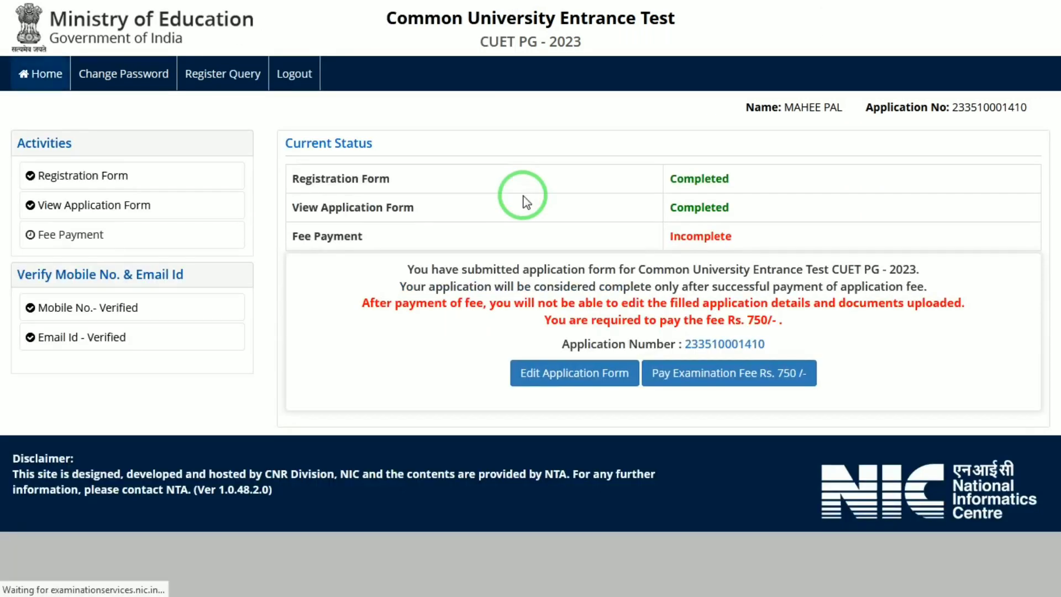
# Pay the Rs. 750 examination fee online, choosing SBI MOPS as the payment provider.
pyautogui.click(694, 376)
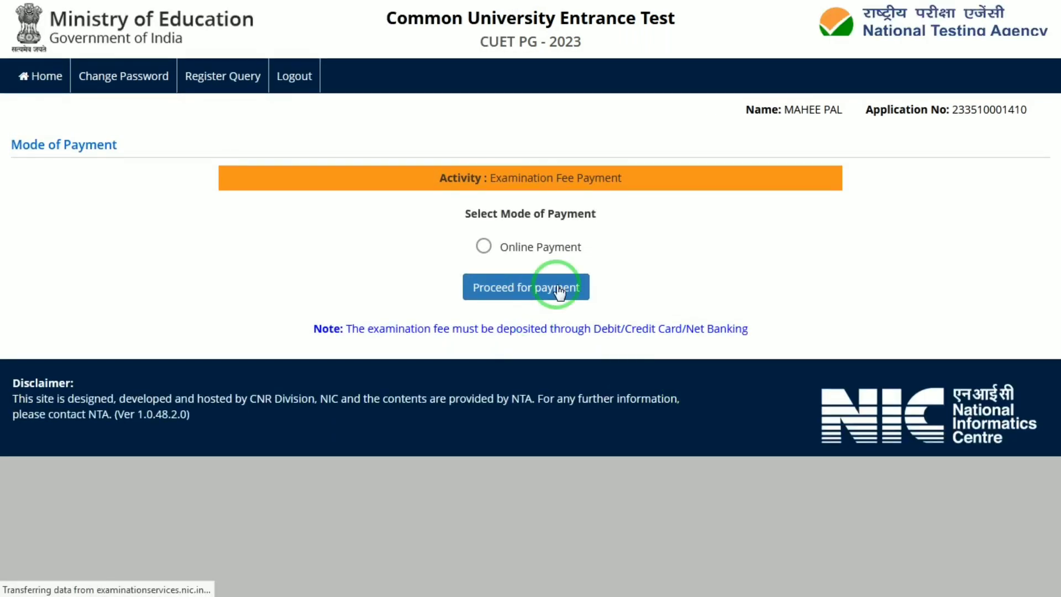
pyautogui.click(489, 291)
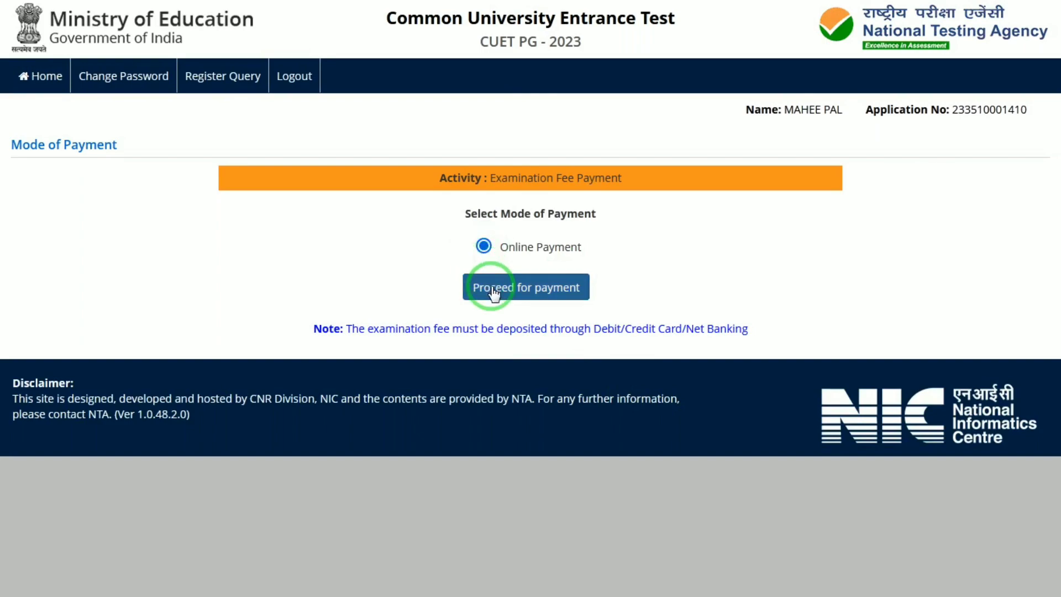
pyautogui.click(599, 324)
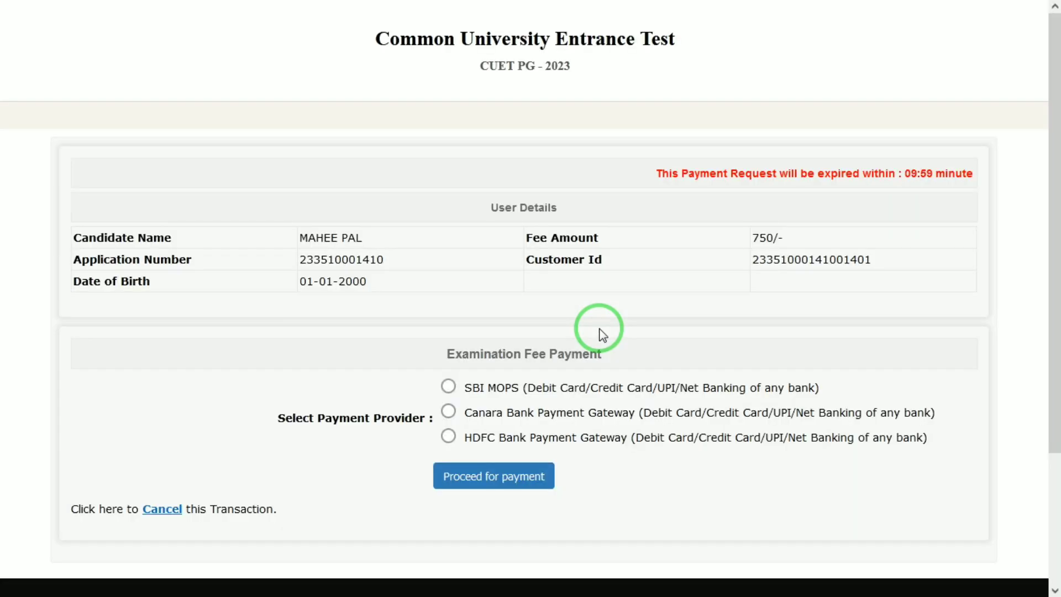
pyautogui.click(450, 387)
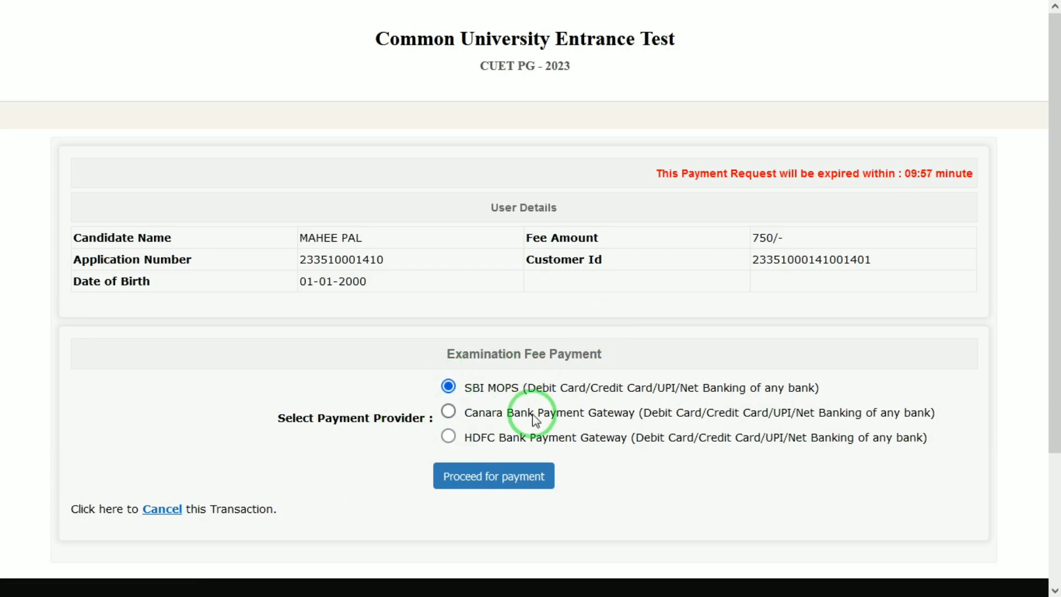
pyautogui.click(492, 474)
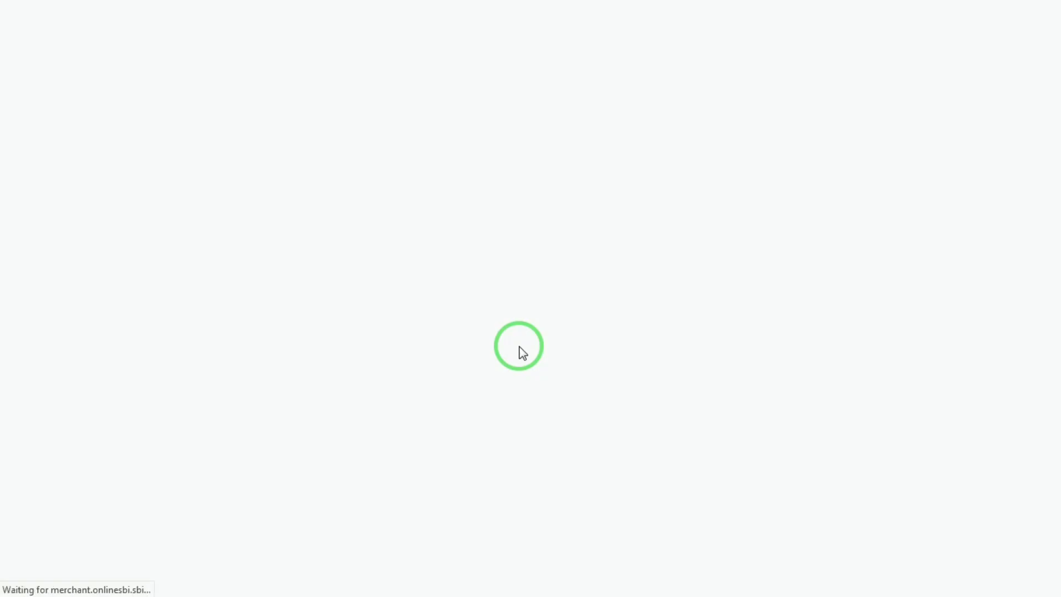